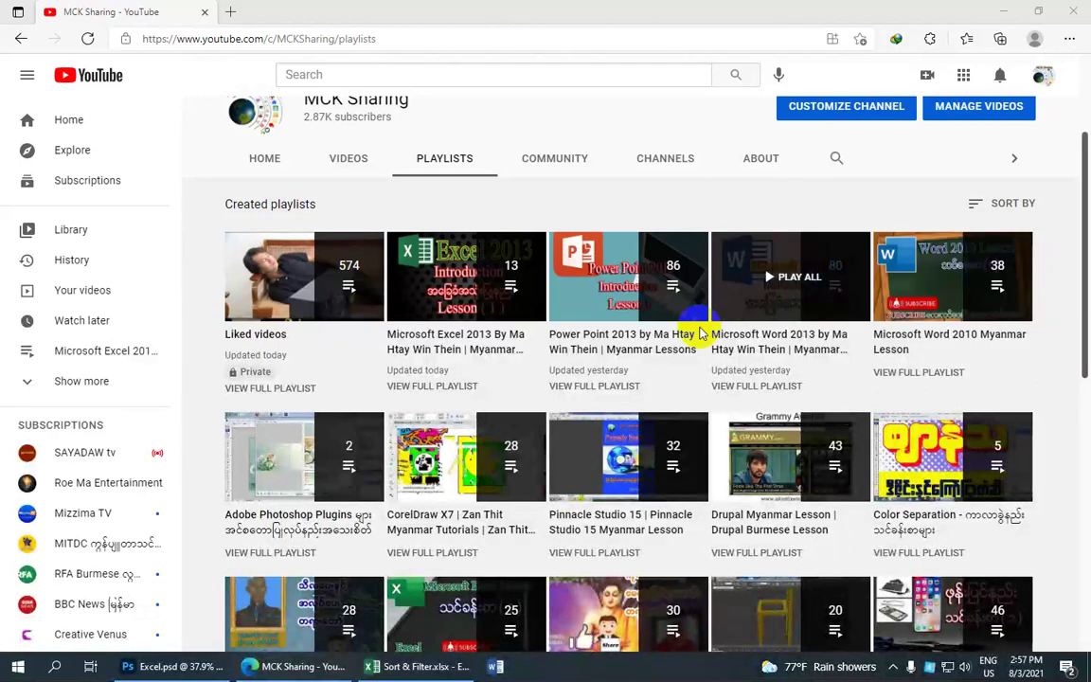
Step: Minimize the Edge window showing the YouTube channel's playlists to reveal the desktop
scroll(511, 358, up, 1)
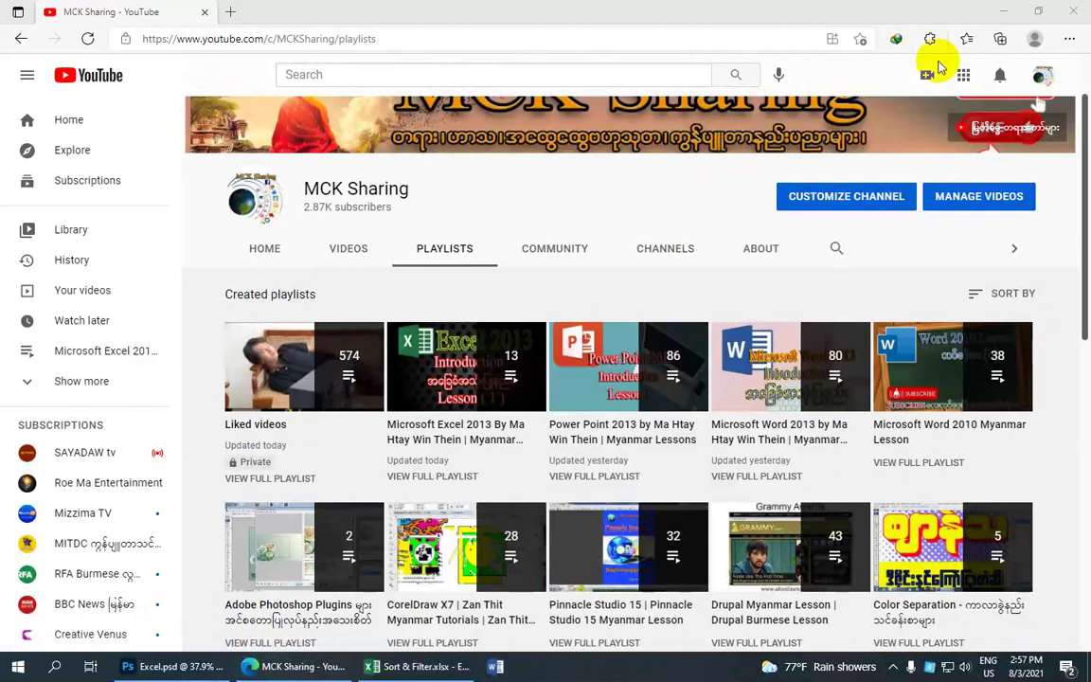
click(1010, 13)
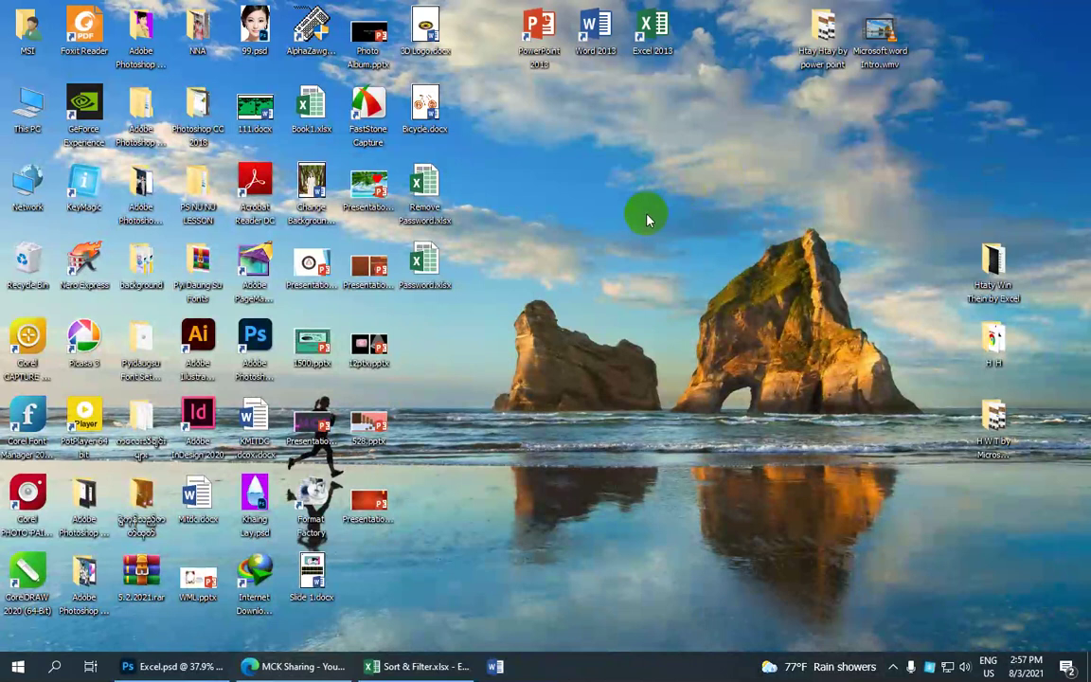
Step: Restore the Sort & Filter.xlsx workbook, select A1:H16 and list the View > Freeze Panes options
click(417, 666)
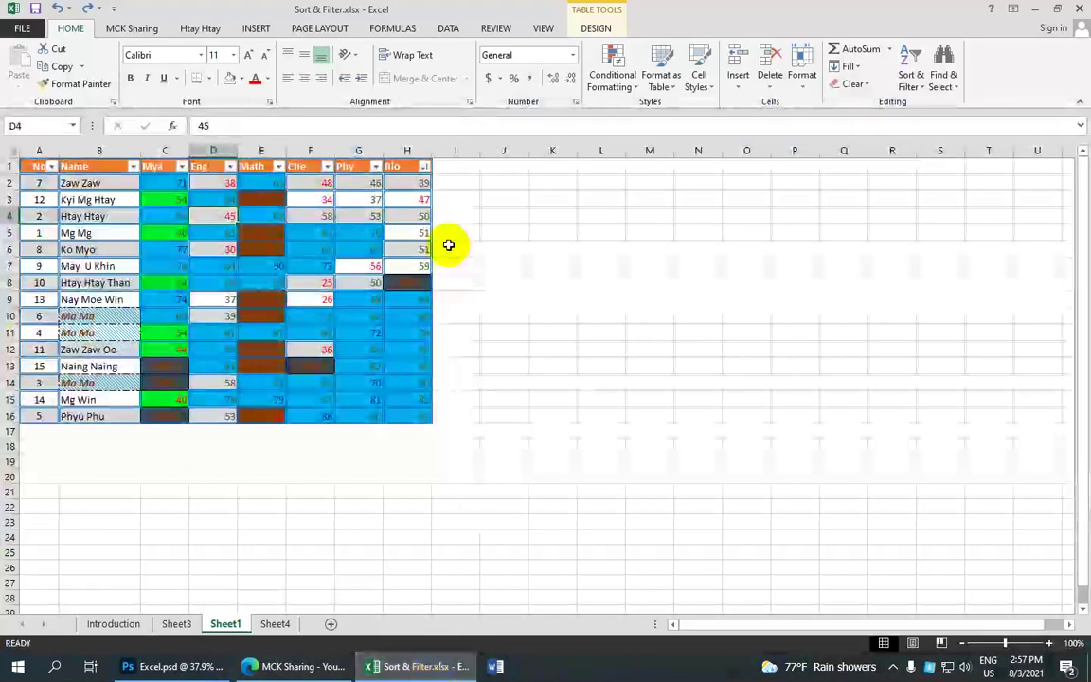
click(49, 182)
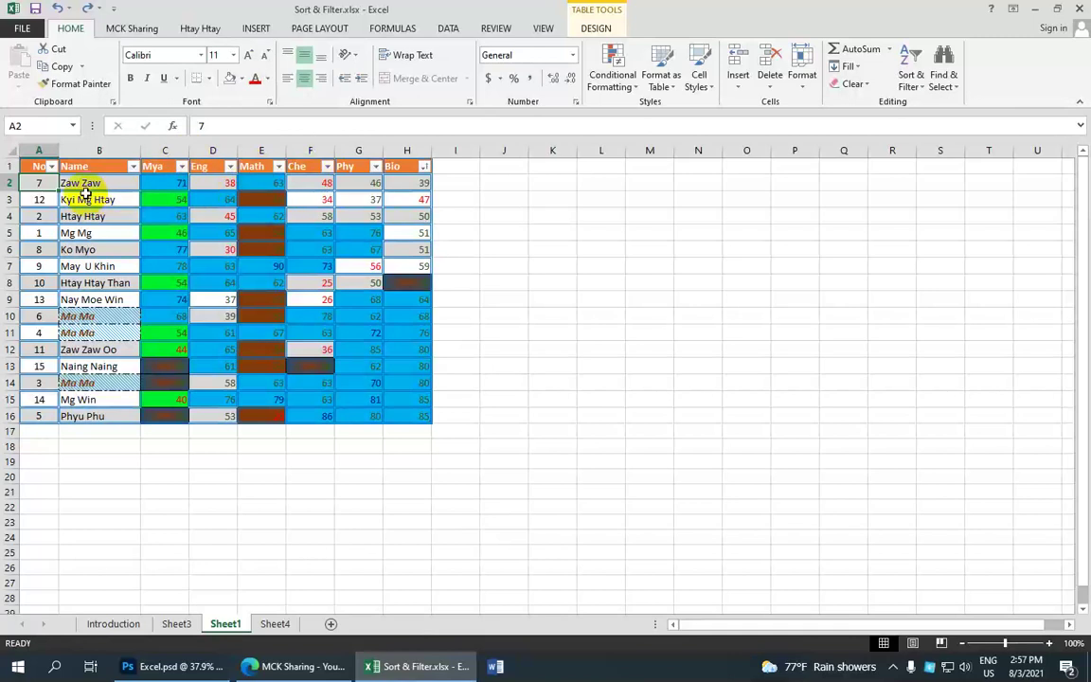
drag(43, 167, 423, 416)
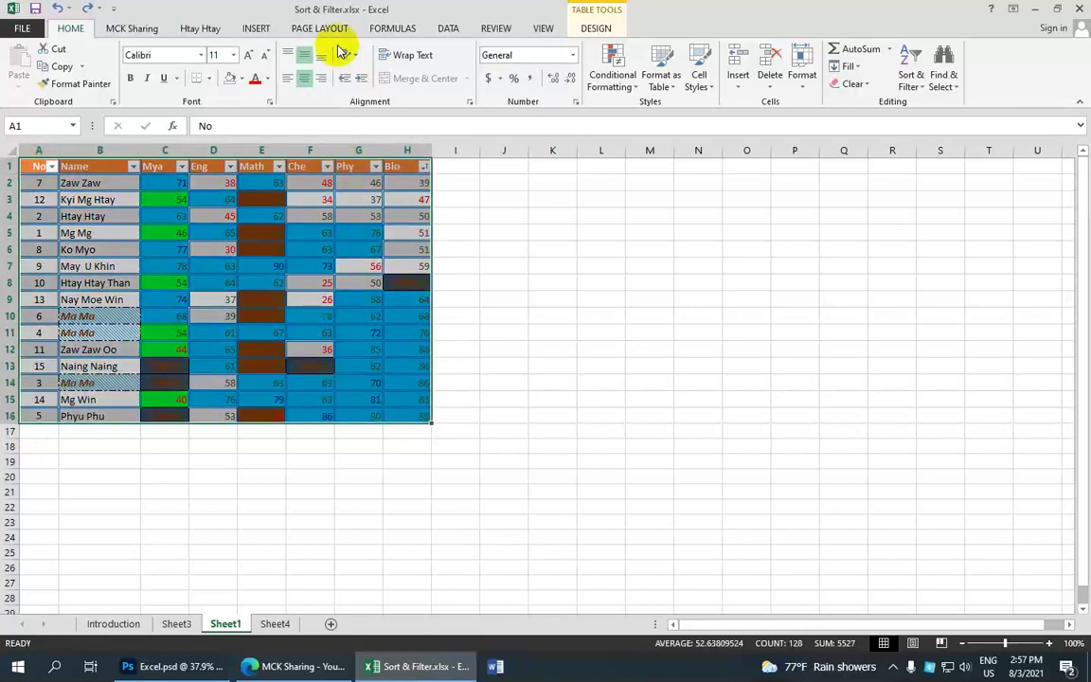
click(538, 28)
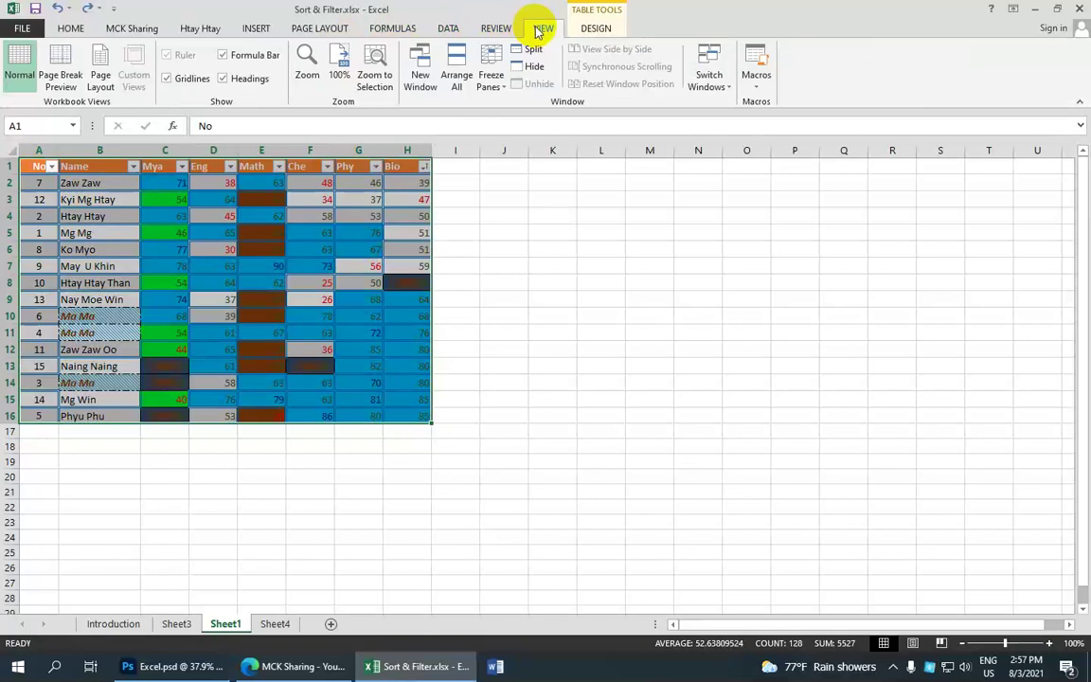
click(505, 90)
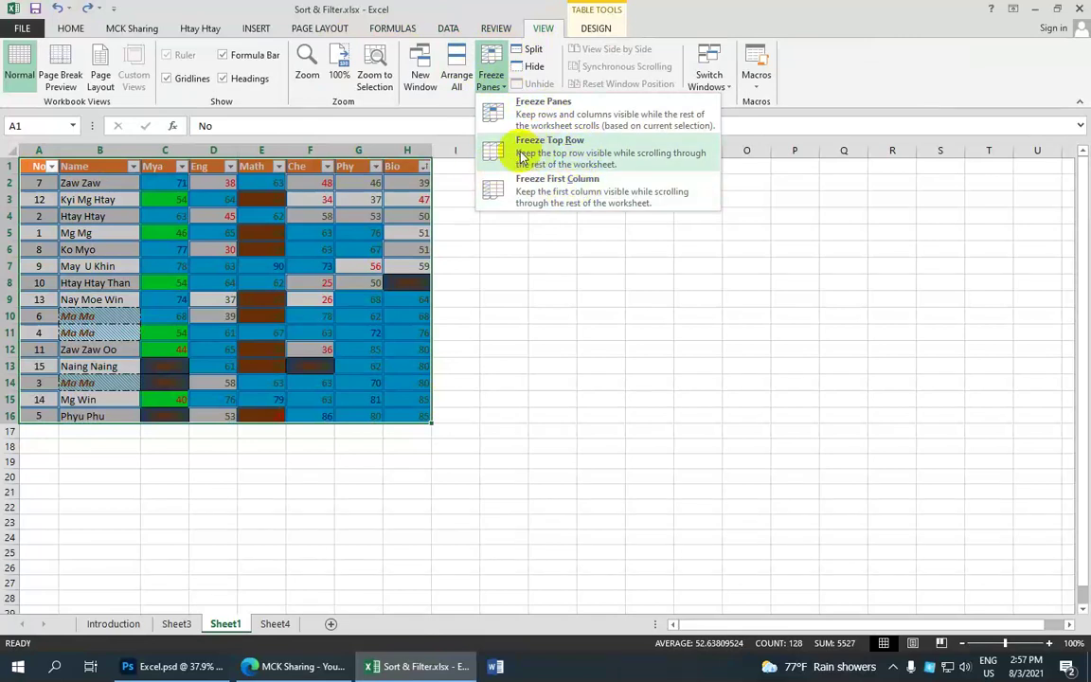
Step: Apply Freeze Top Row and scroll down and back up to confirm the header stays put
click(558, 151)
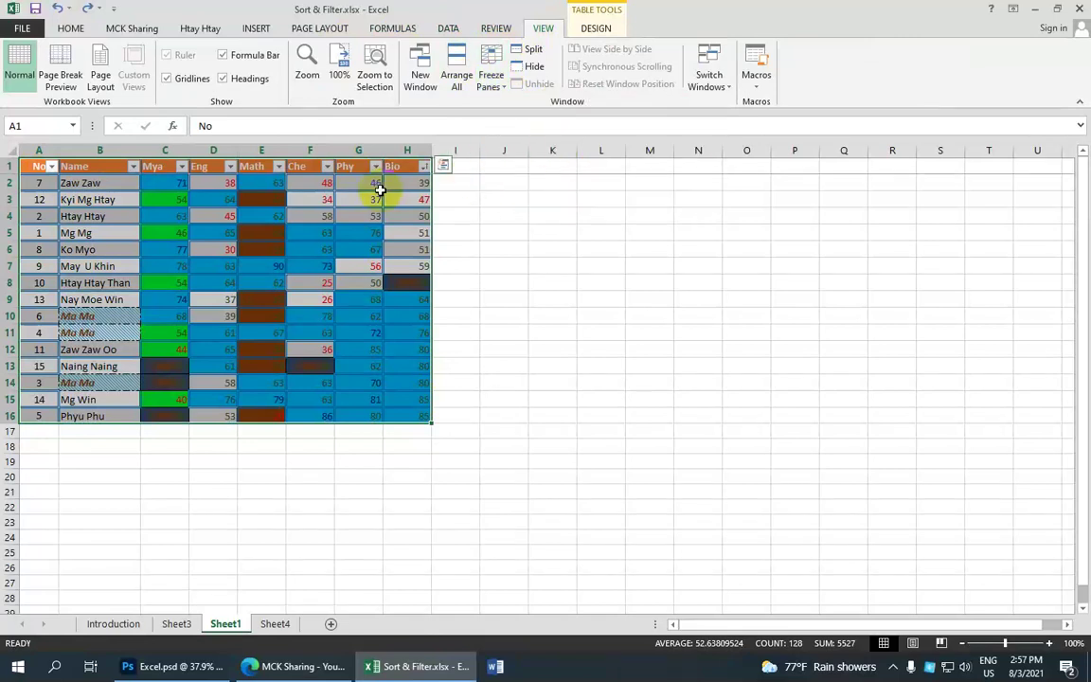
scroll(384, 188, down, 1)
scroll(407, 188, down, 9)
scroll(404, 193, down, 11)
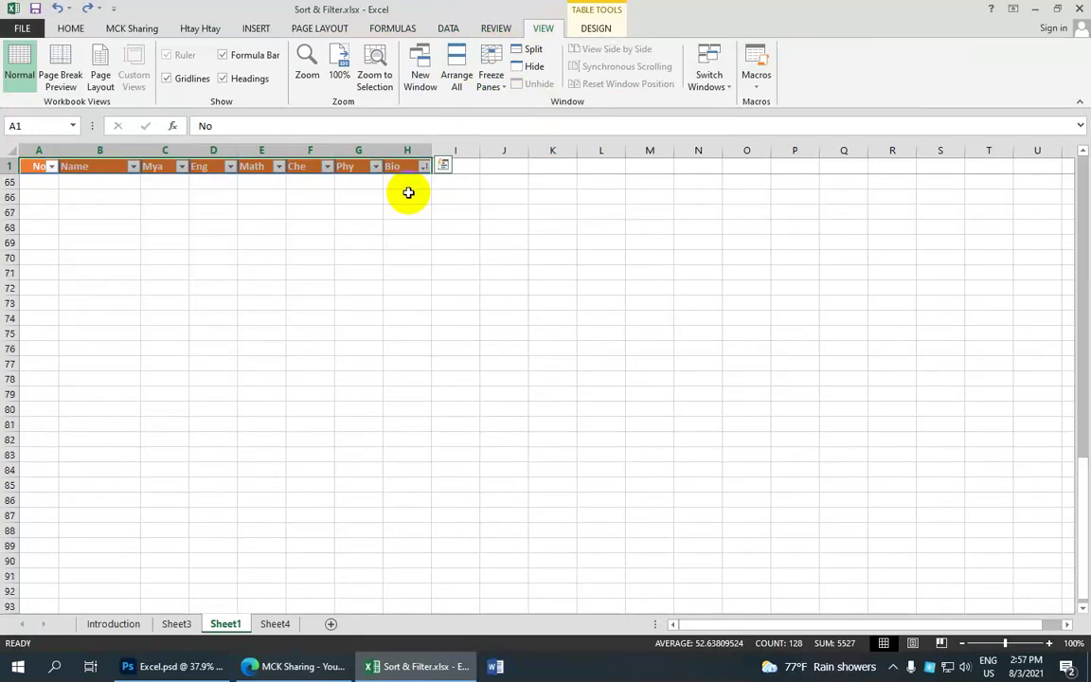
scroll(405, 192, down, 7)
scroll(405, 192, down, 7)
scroll(406, 214, down, 8)
scroll(410, 214, down, 8)
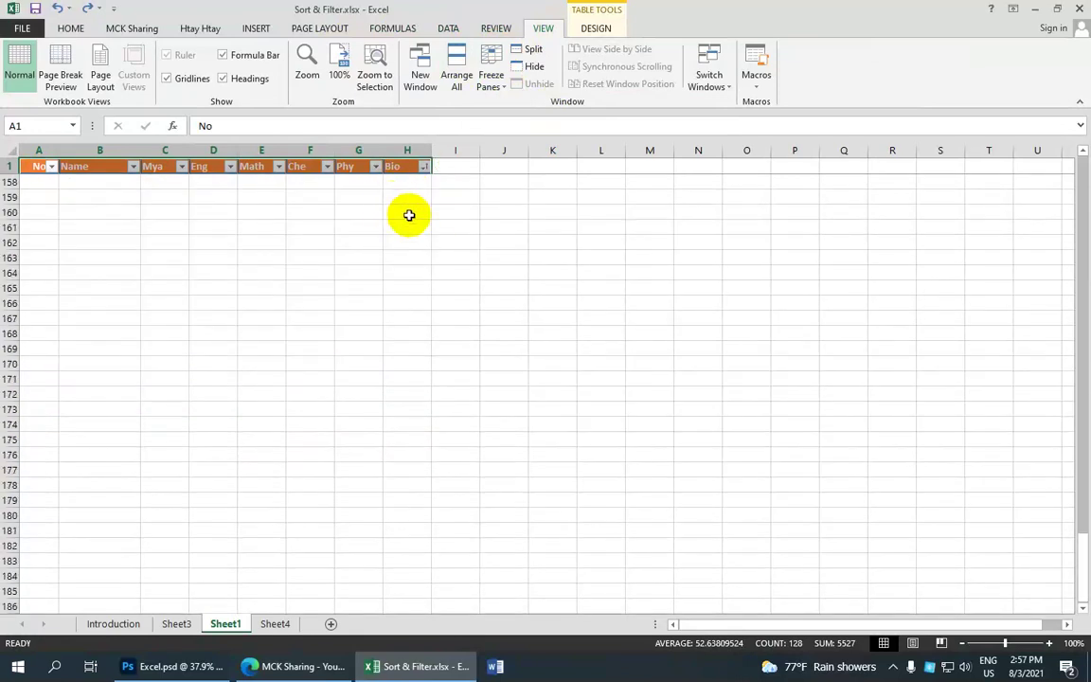
scroll(409, 214, down, 8)
scroll(208, 287, down, 5)
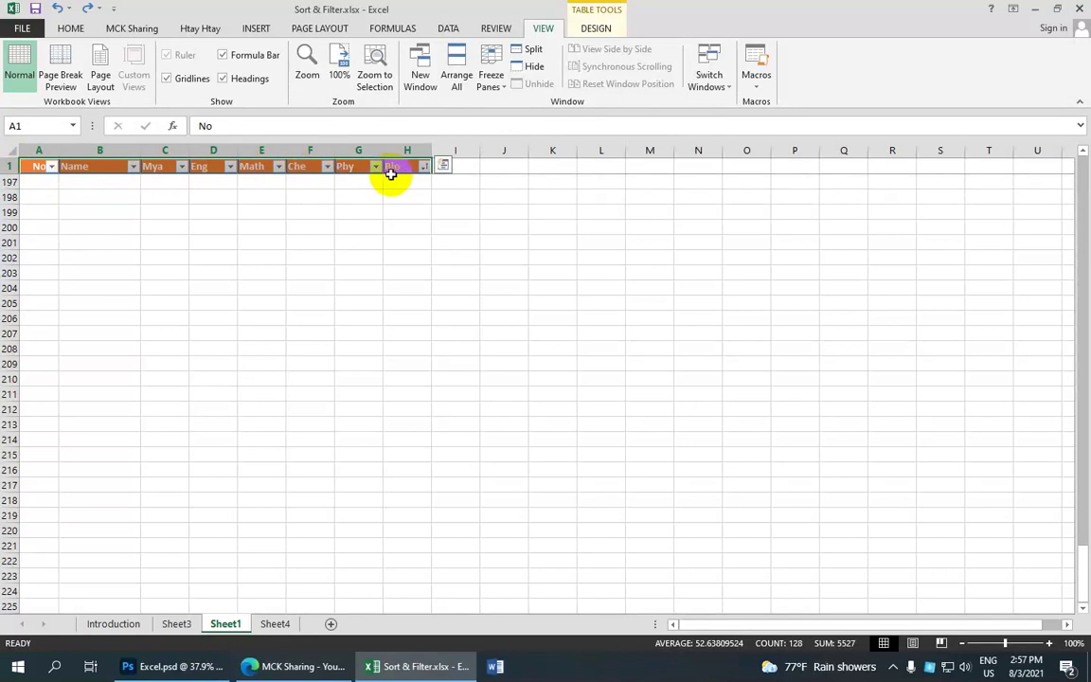
scroll(393, 172, down, 1)
scroll(370, 180, down, 7)
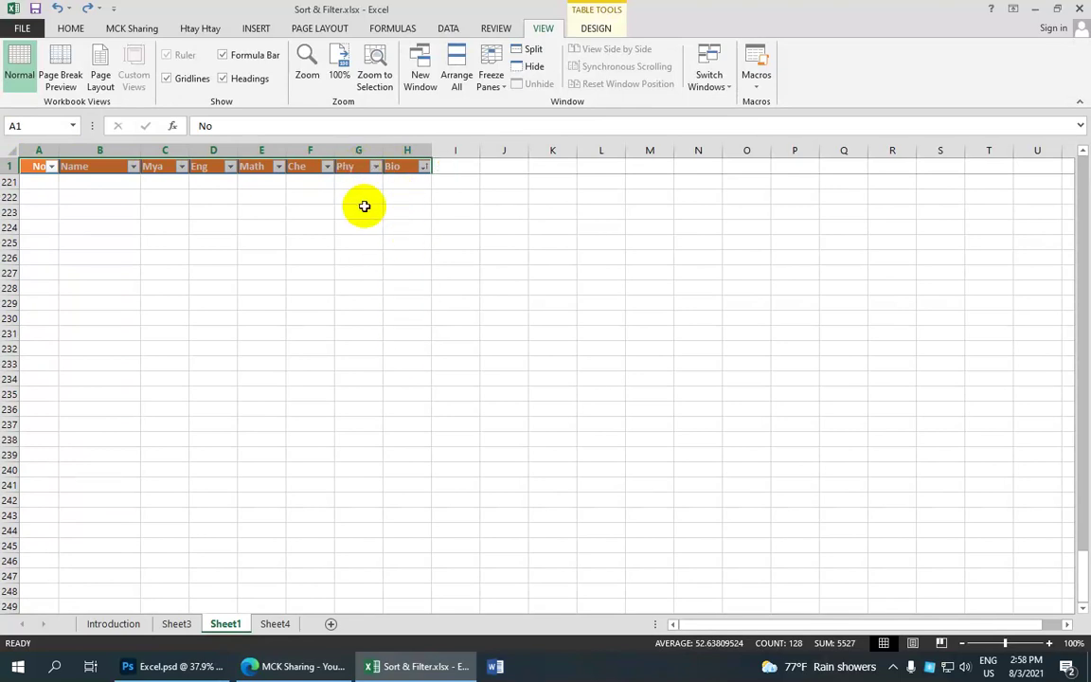
scroll(365, 209, up, 8)
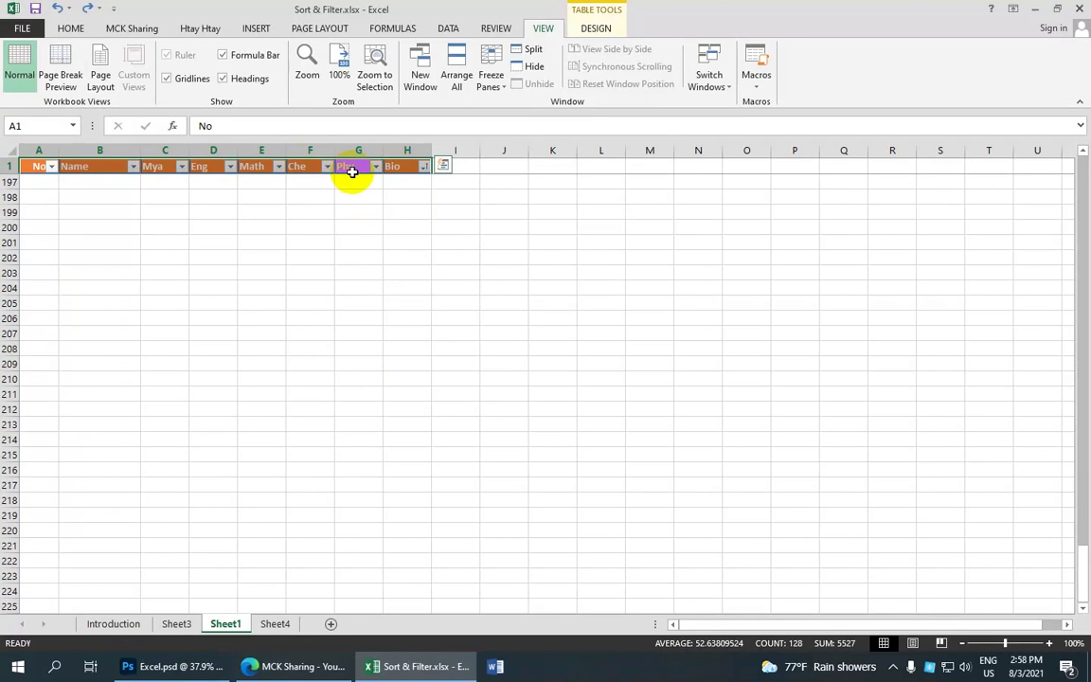
scroll(359, 272, up, 7)
scroll(359, 272, up, 8)
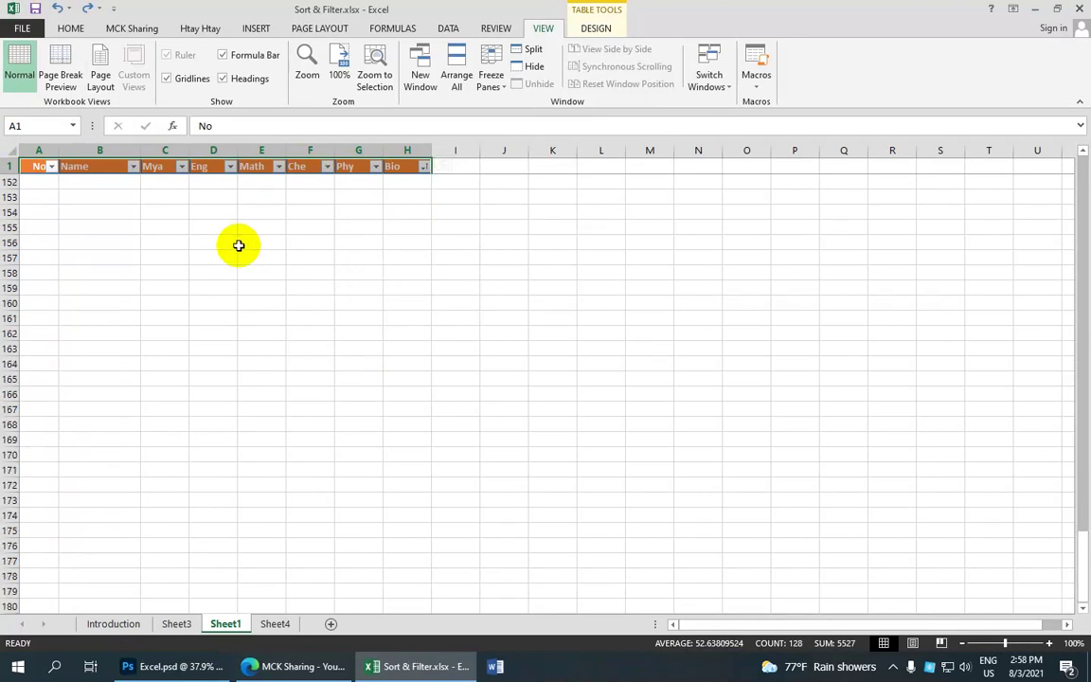
scroll(236, 243, up, 9)
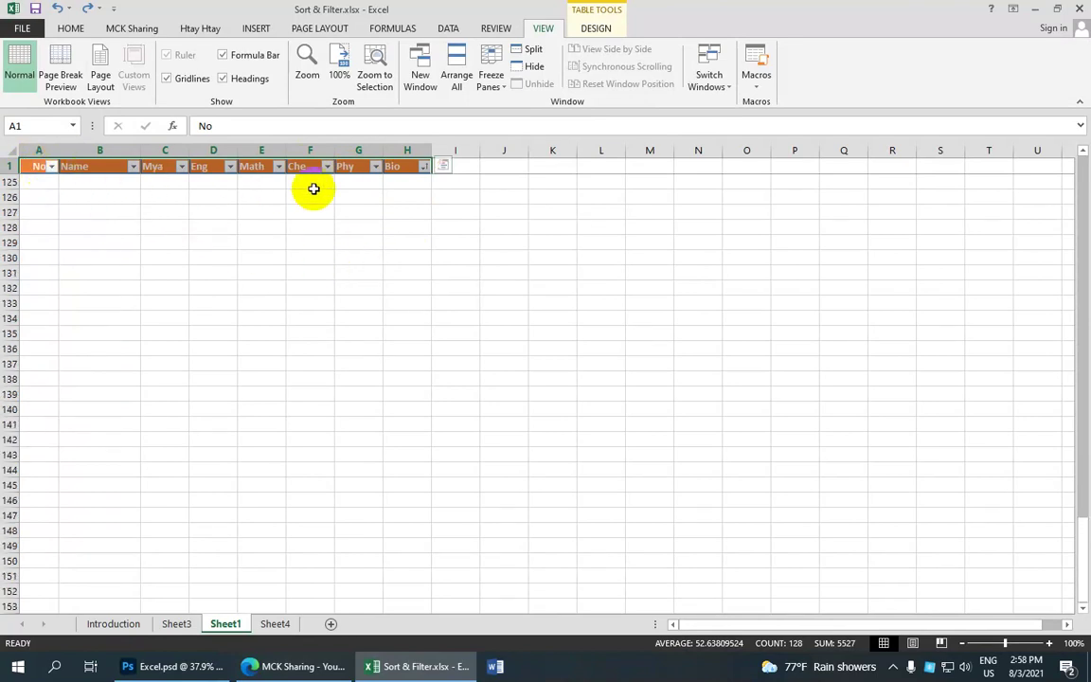
scroll(331, 194, up, 4)
scroll(360, 204, up, 6)
scroll(359, 208, up, 15)
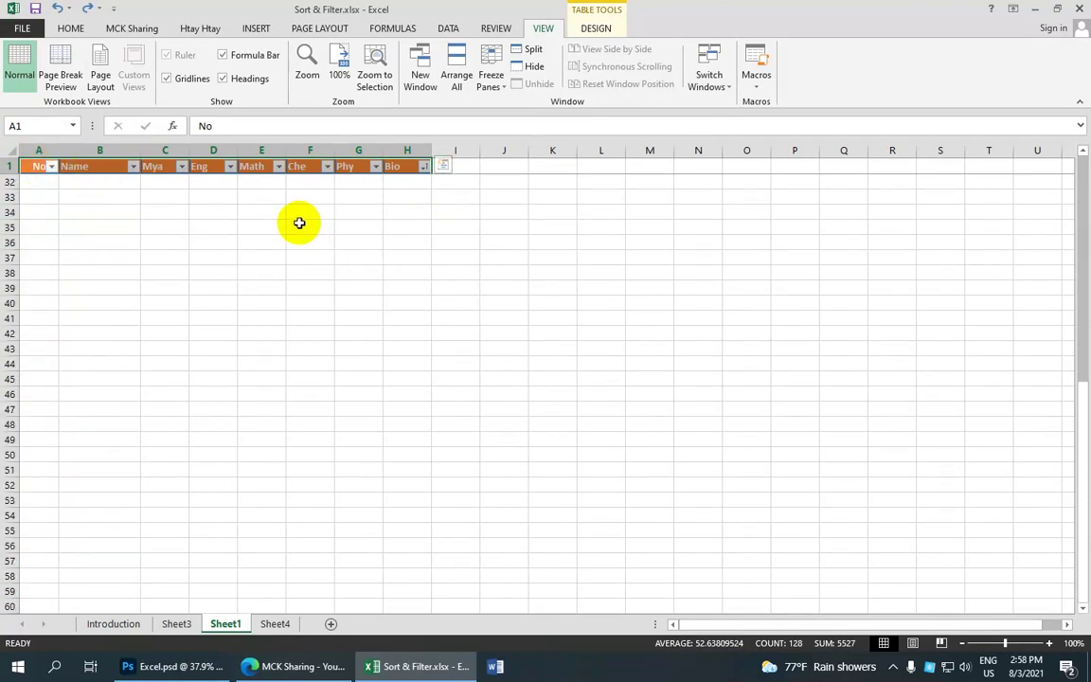
scroll(297, 222, up, 16)
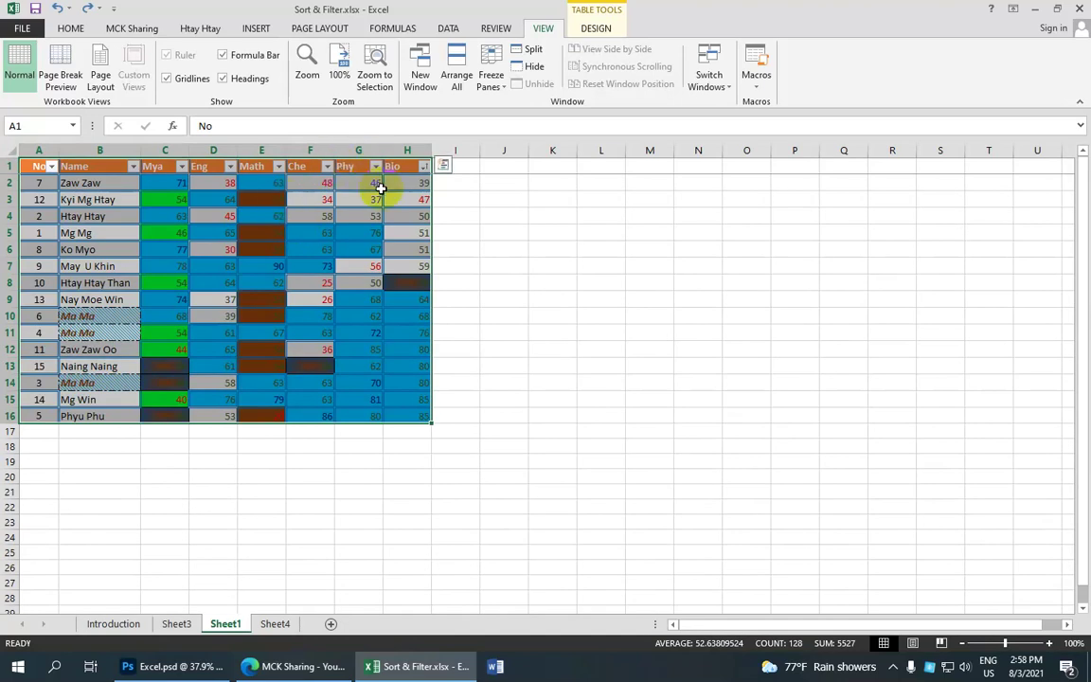
scroll(380, 194, down, 10)
scroll(317, 218, up, 10)
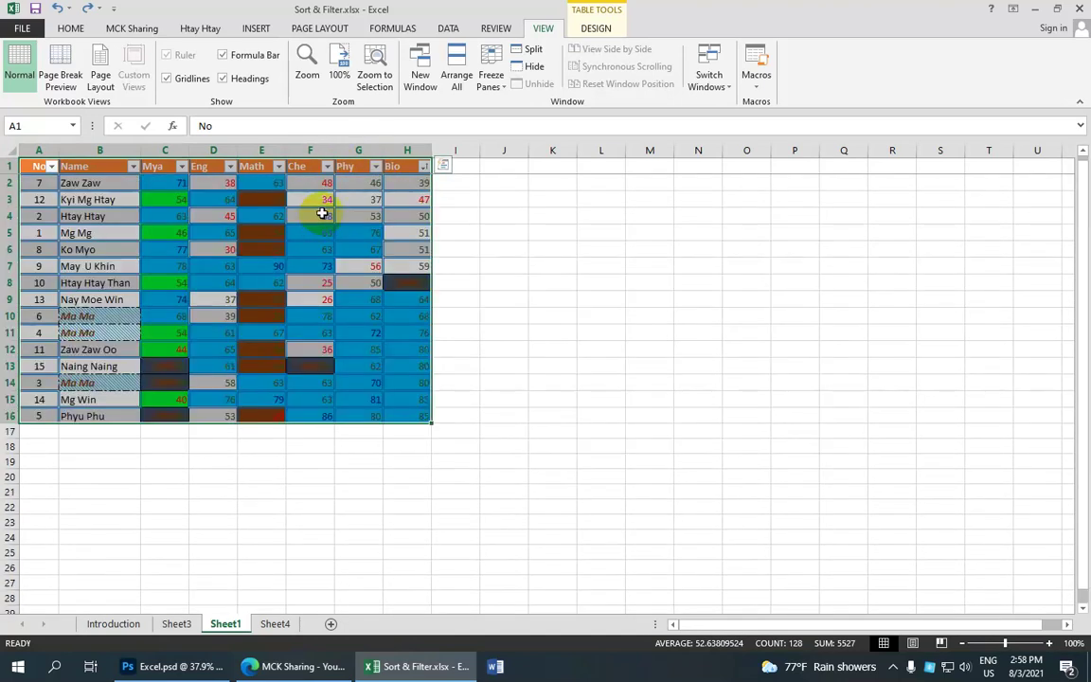
click(490, 80)
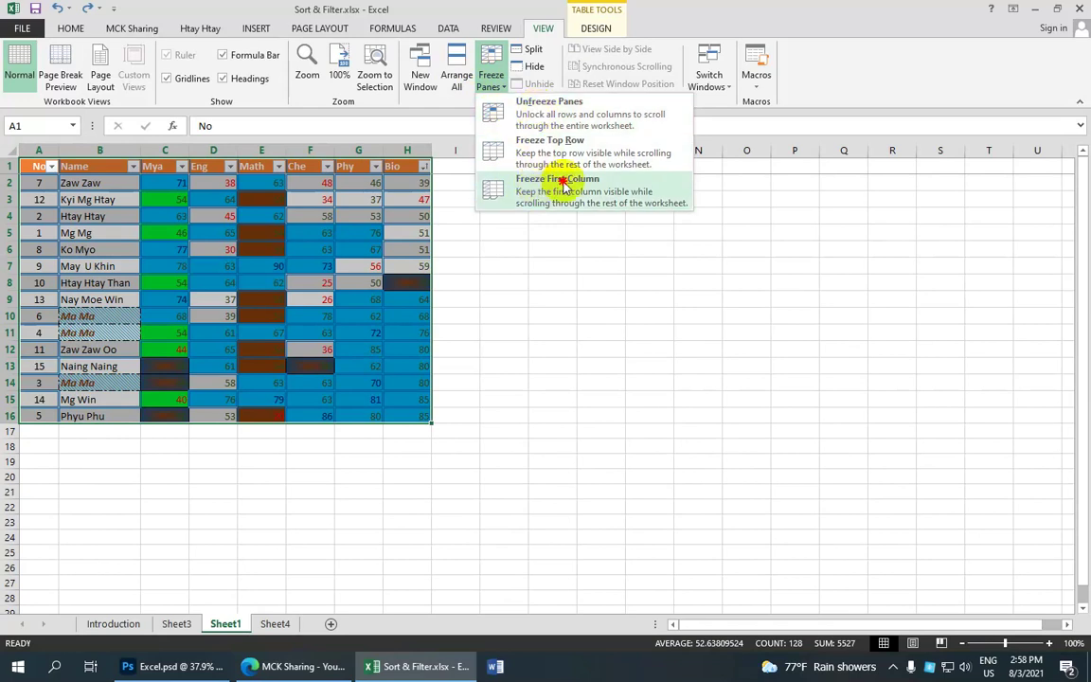
Step: Switch to Freeze First Column and scroll through the sheet to test it
click(564, 185)
scroll(412, 190, down, 9)
scroll(119, 188, down, 4)
scroll(122, 189, up, 4)
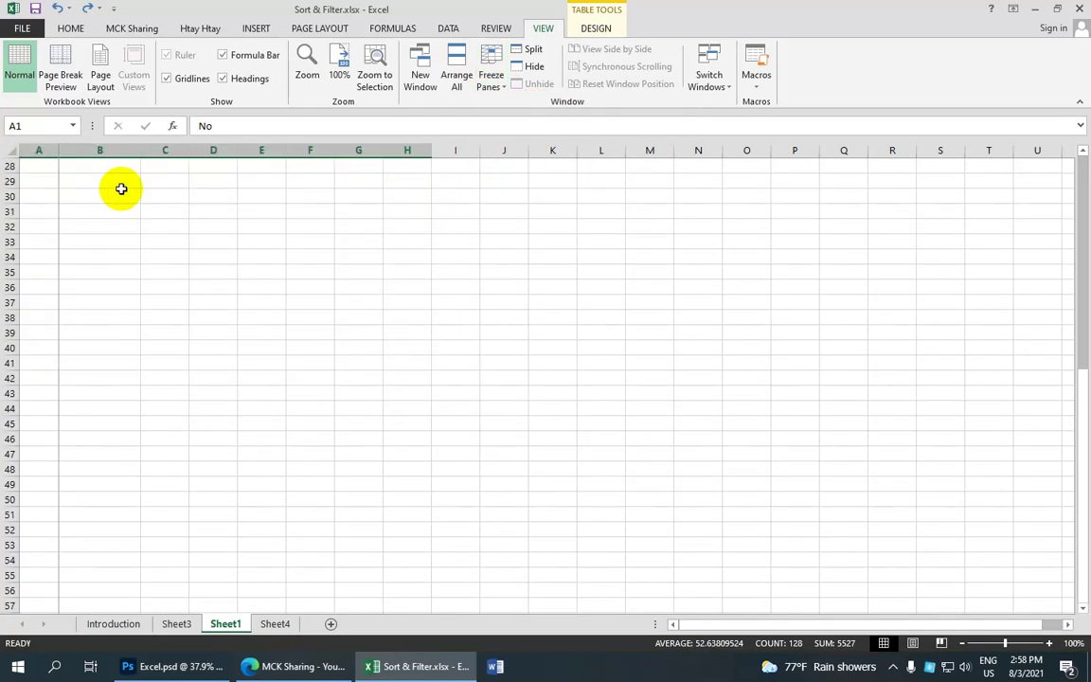
scroll(122, 187, down, 5)
scroll(122, 189, up, 10)
scroll(122, 184, down, 1)
scroll(133, 186, down, 9)
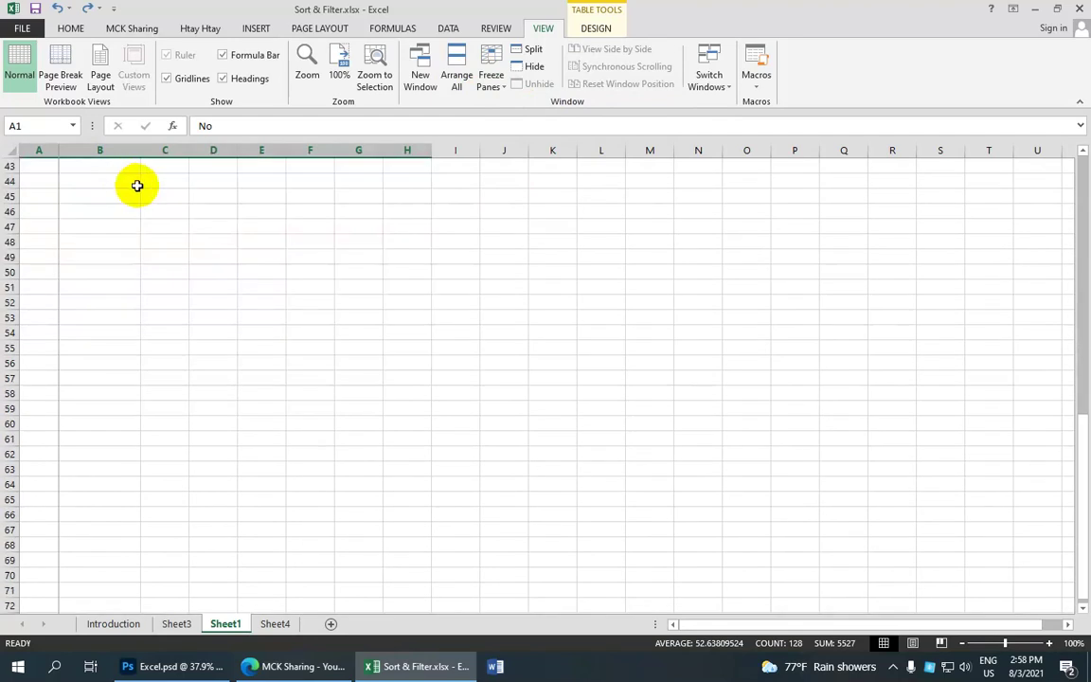
scroll(140, 189, down, 9)
scroll(147, 188, down, 9)
scroll(143, 188, up, 20)
scroll(189, 214, down, 9)
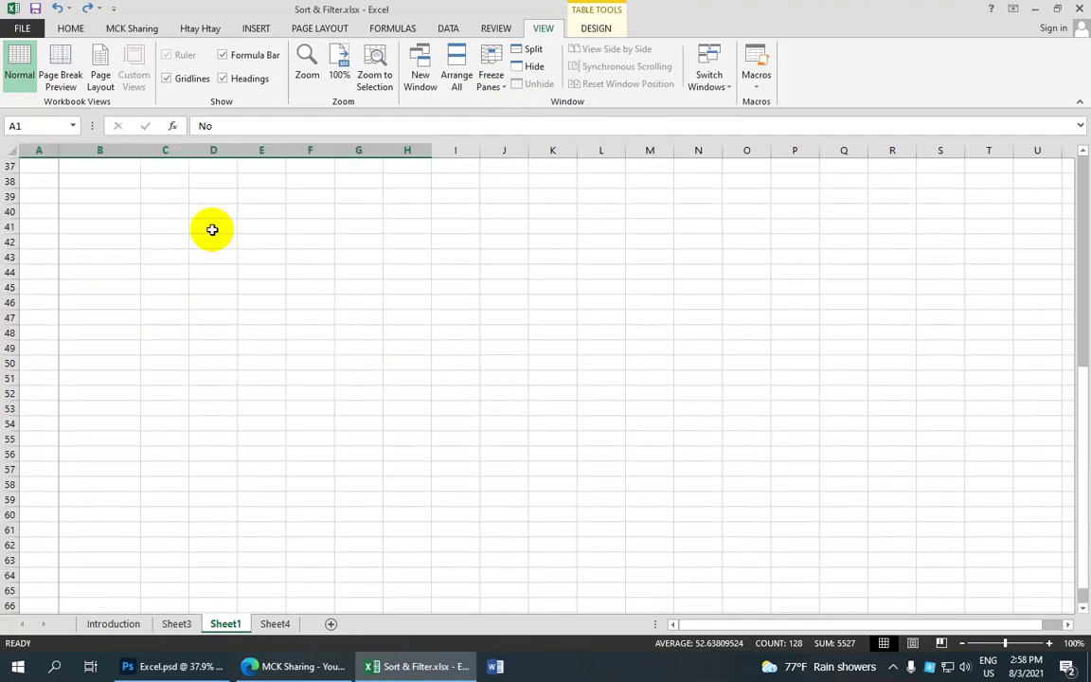
scroll(269, 190, down, 15)
scroll(284, 180, down, 4)
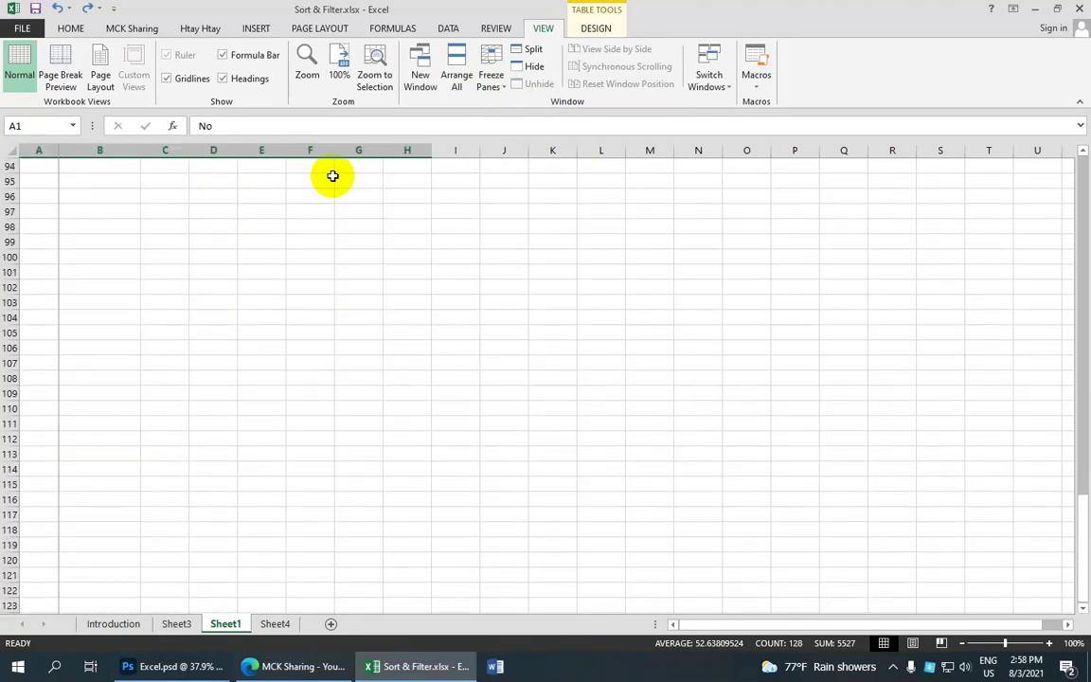
scroll(360, 179, up, 20)
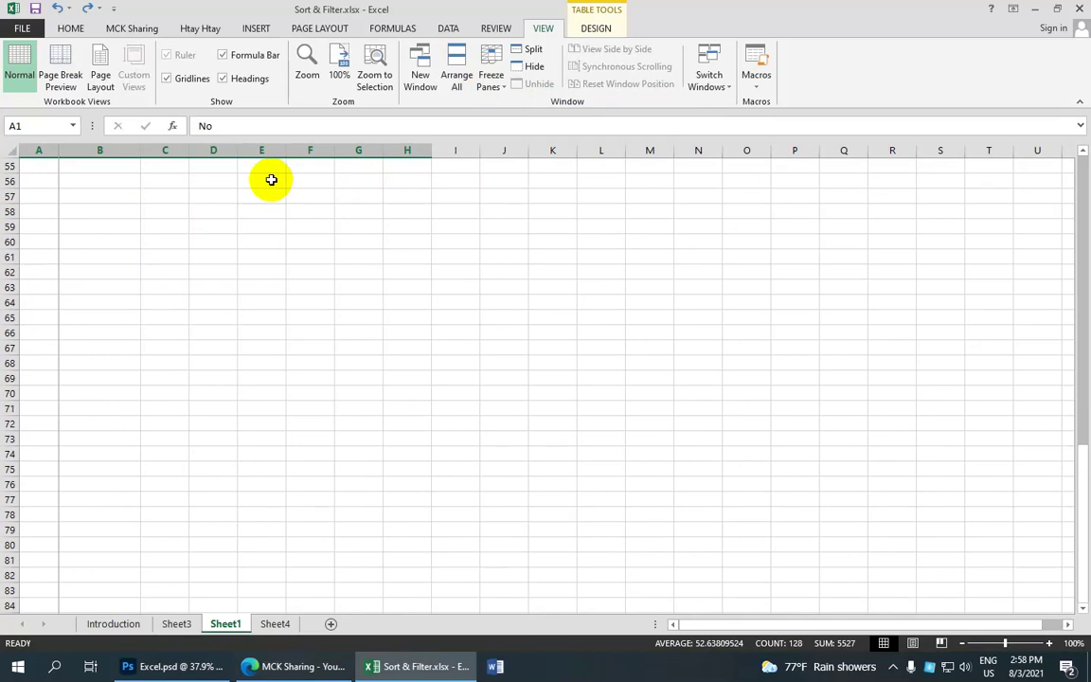
scroll(67, 165, up, 9)
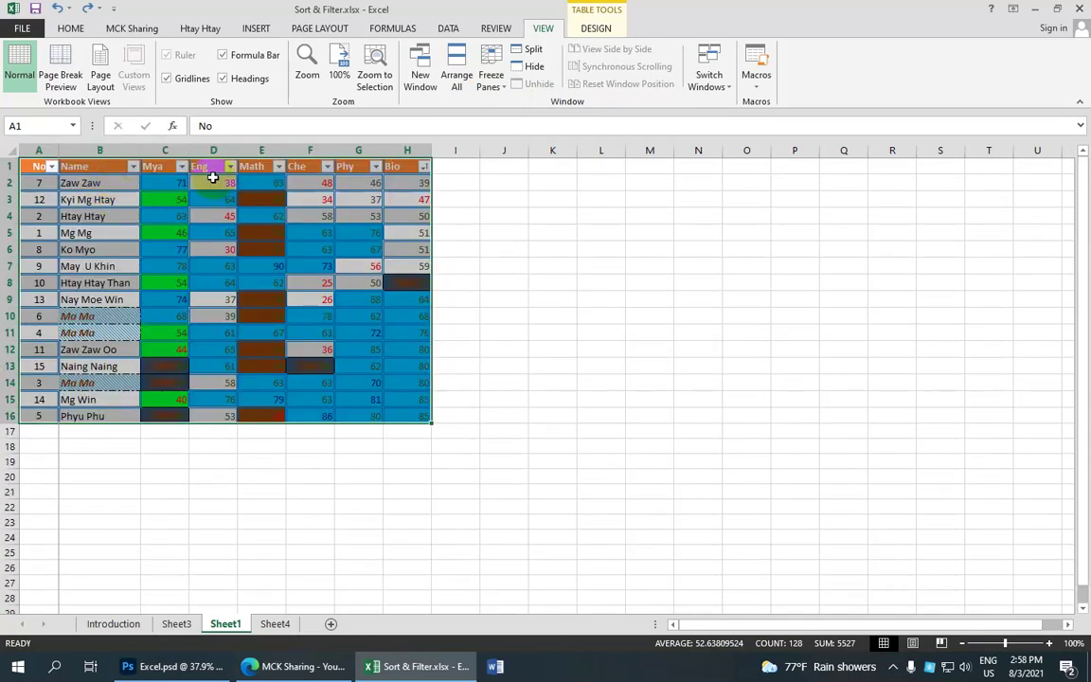
Step: Freeze the top row again and scroll past row 100 and back to verify it
click(485, 86)
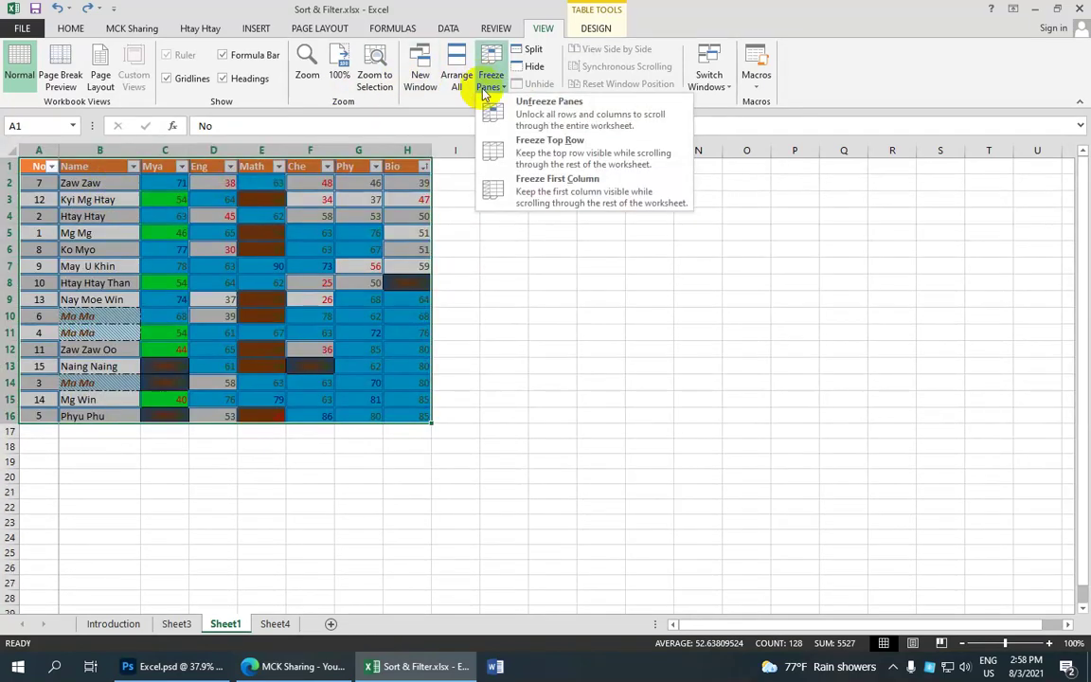
click(552, 151)
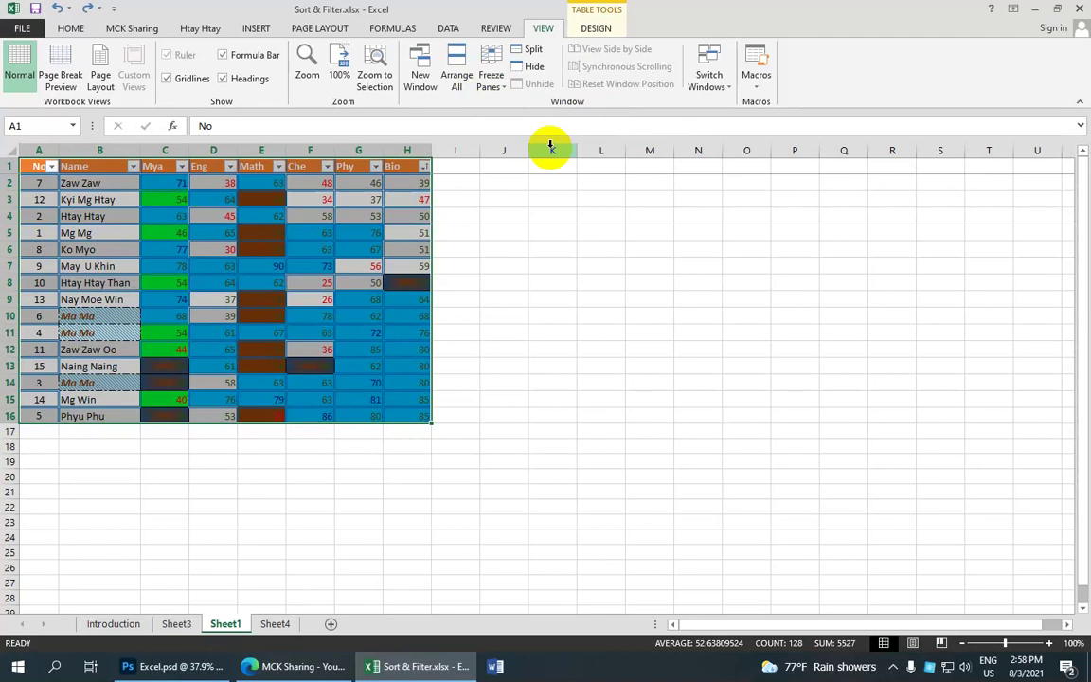
scroll(360, 208, down, 7)
scroll(360, 208, down, 12)
scroll(359, 208, down, 4)
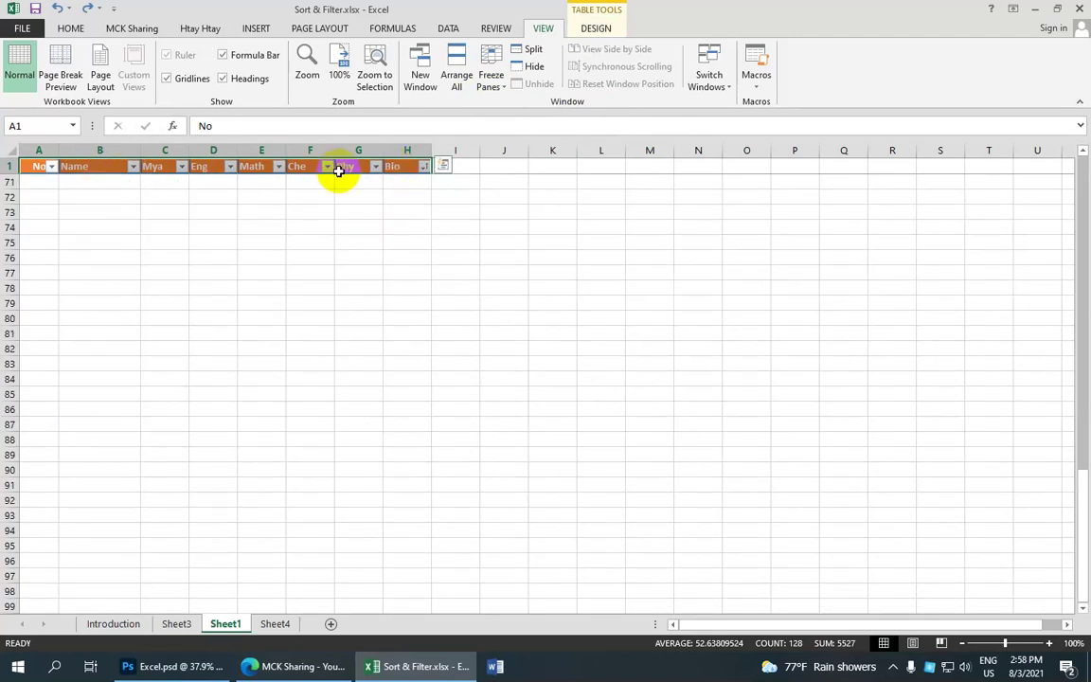
scroll(337, 171, down, 3)
scroll(406, 171, down, 2)
scroll(398, 173, down, 5)
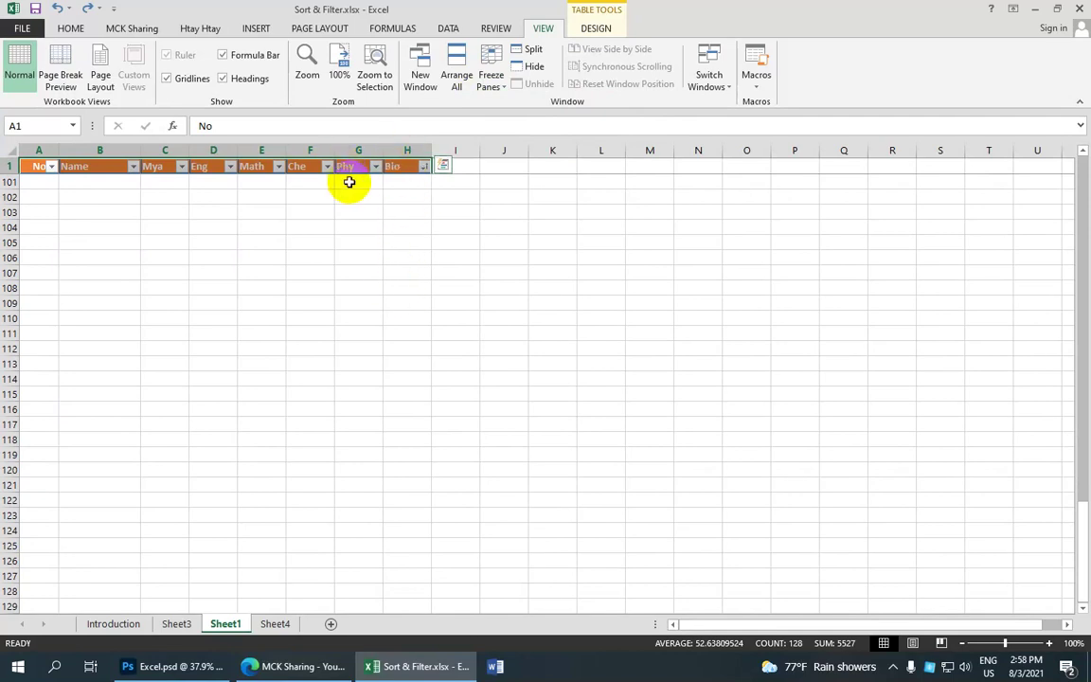
scroll(337, 247, up, 4)
scroll(341, 231, up, 10)
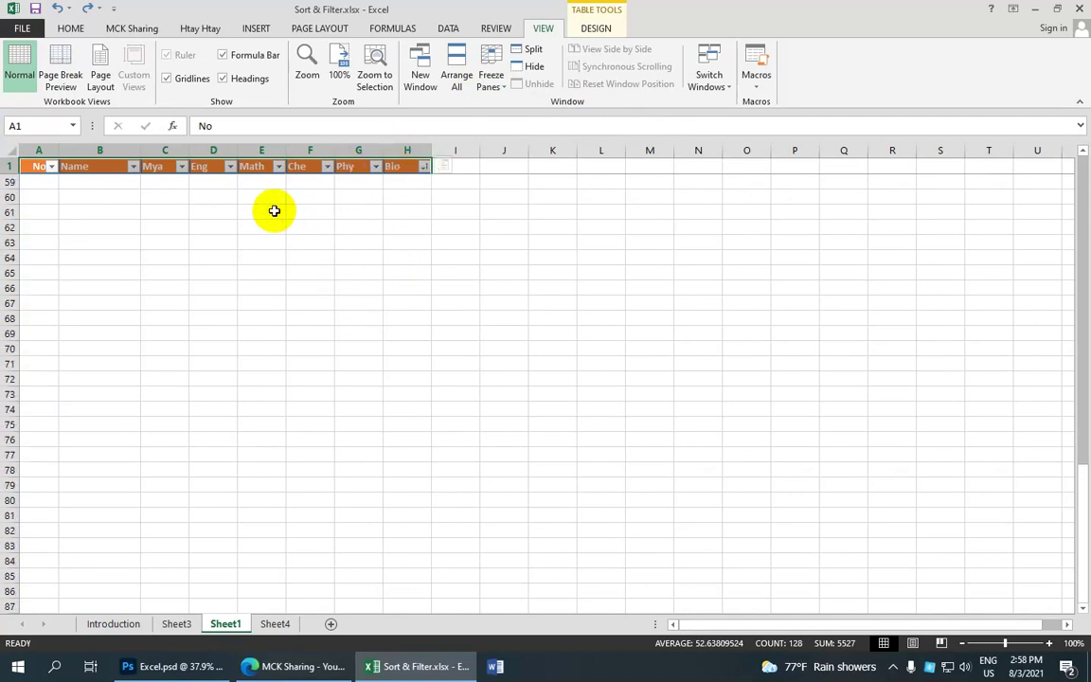
scroll(275, 207, up, 10)
scroll(276, 205, up, 9)
Step: Choose Unfreeze Panes and scroll down and back to the top to check
click(491, 90)
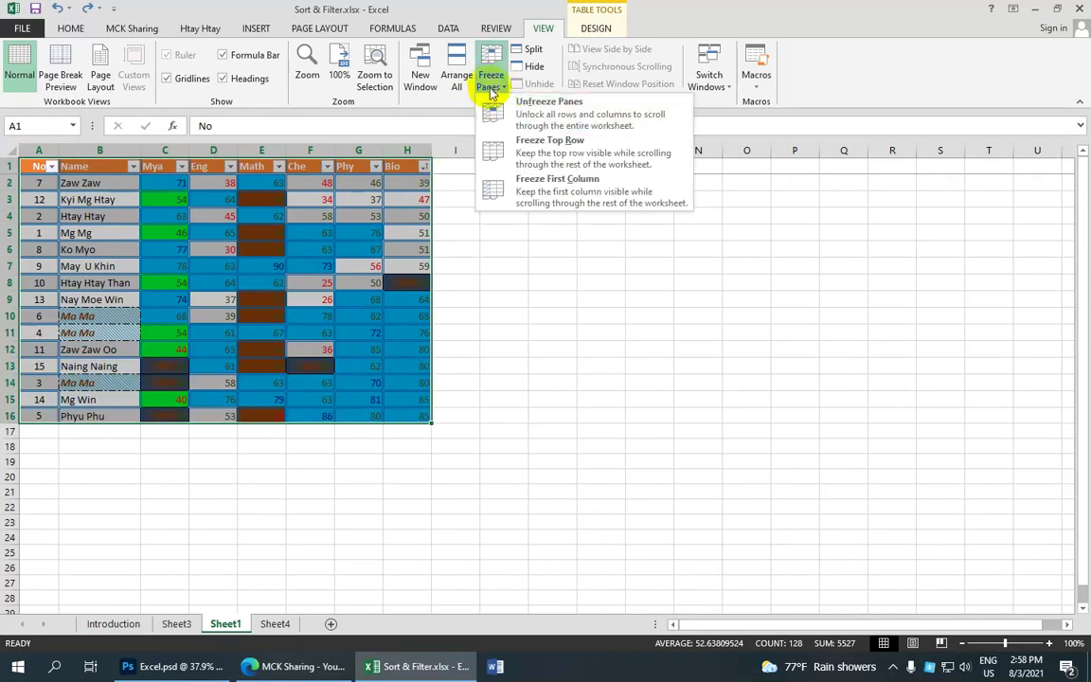
click(559, 114)
scroll(263, 204, down, 9)
scroll(171, 190, down, 5)
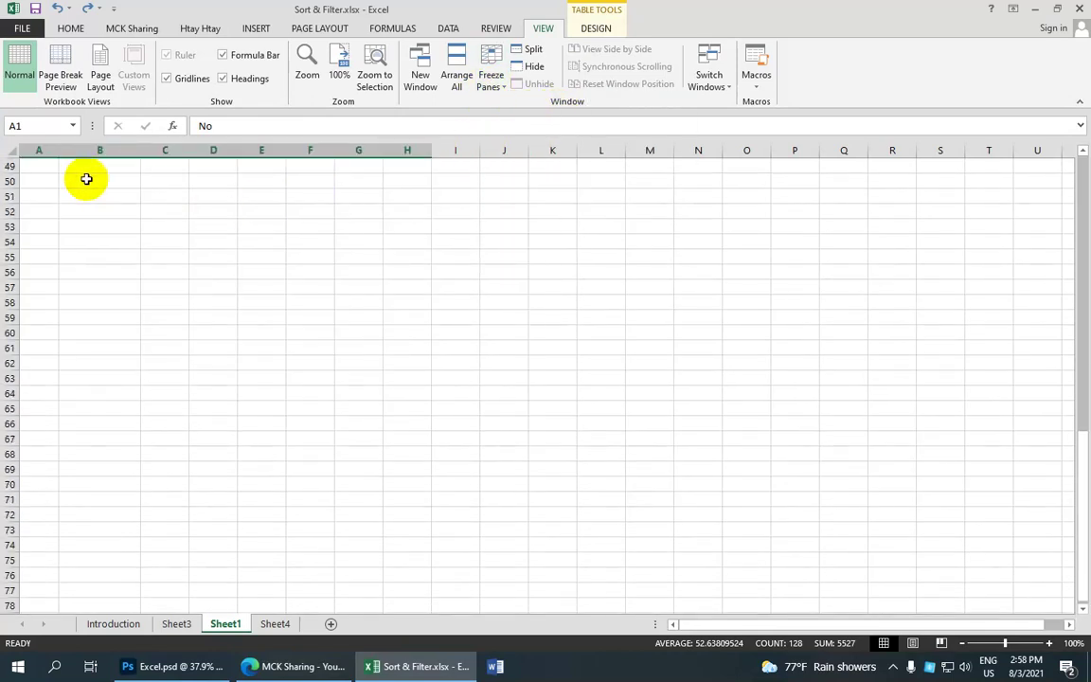
scroll(85, 178, down, 5)
scroll(145, 185, down, 9)
scroll(141, 175, down, 6)
scroll(441, 231, down, 1)
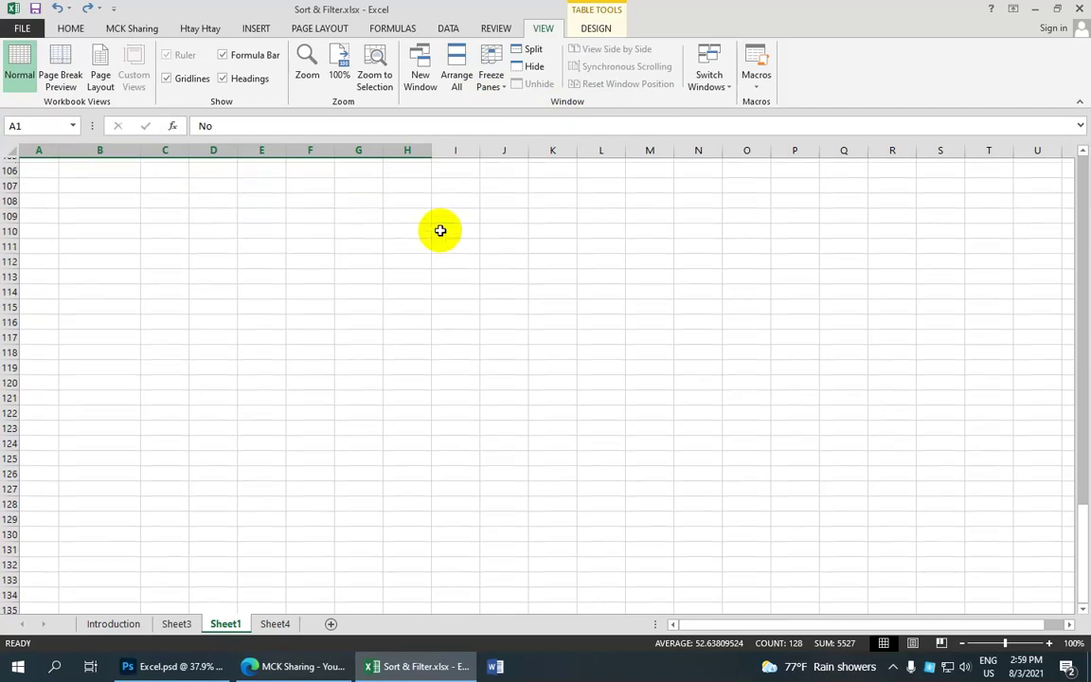
scroll(335, 220, down, 3)
scroll(158, 185, up, 4)
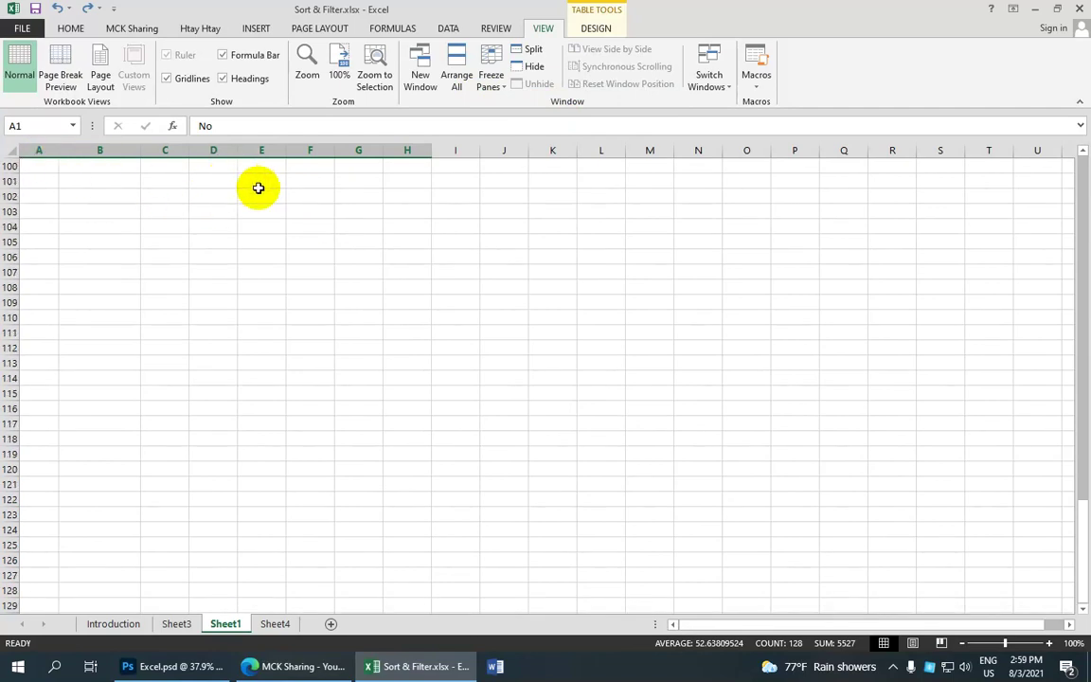
scroll(265, 190, up, 9)
scroll(273, 192, up, 8)
scroll(273, 190, up, 9)
scroll(275, 189, up, 7)
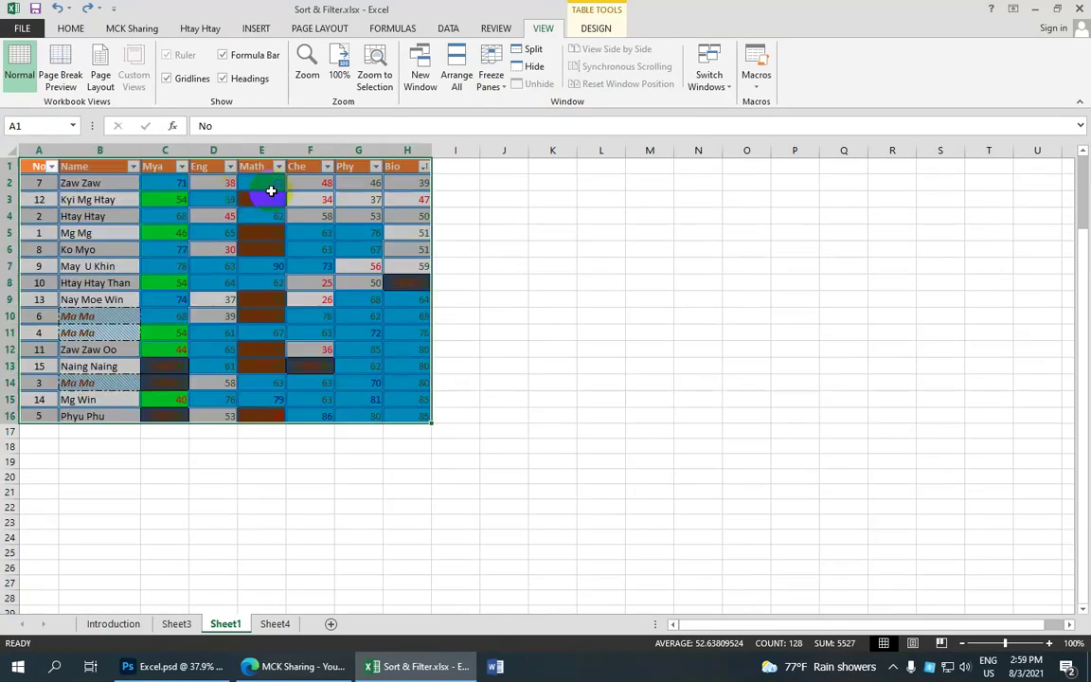
Step: Drop the whole-table selection by selecting a single score cell
click(358, 248)
click(458, 229)
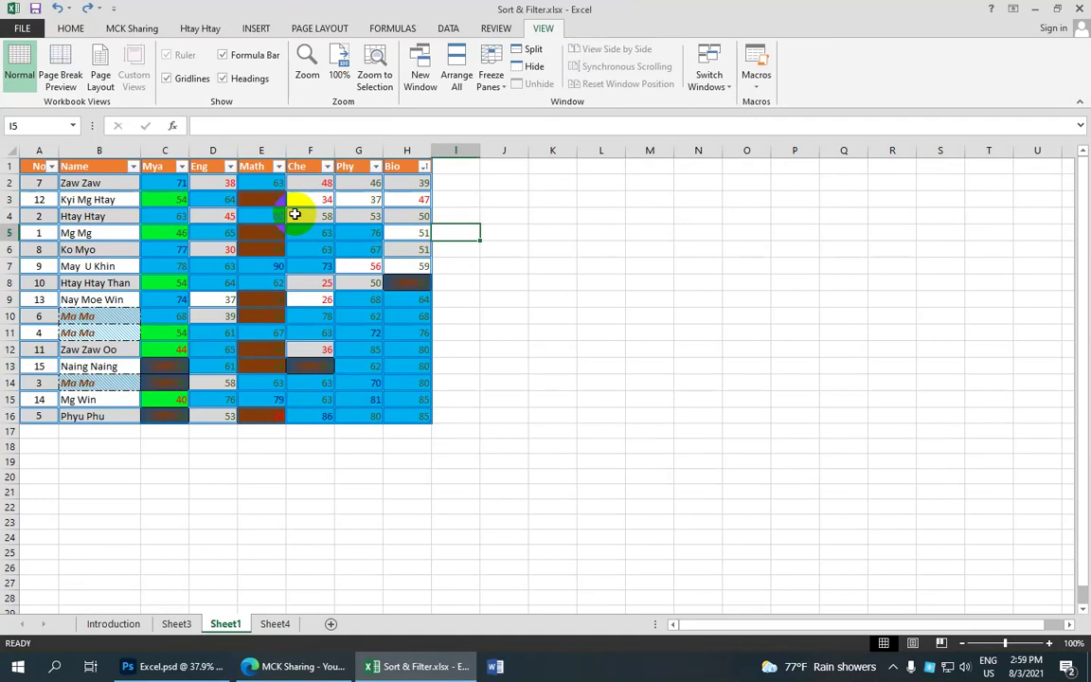
click(261, 199)
Step: Delete the marks in C2:H16, then reselect C2:H16 with the Data tab showing
mouse_move(165, 183)
mouse_down()
mouse_move(417, 387)
mouse_move(420, 414)
mouse_up()
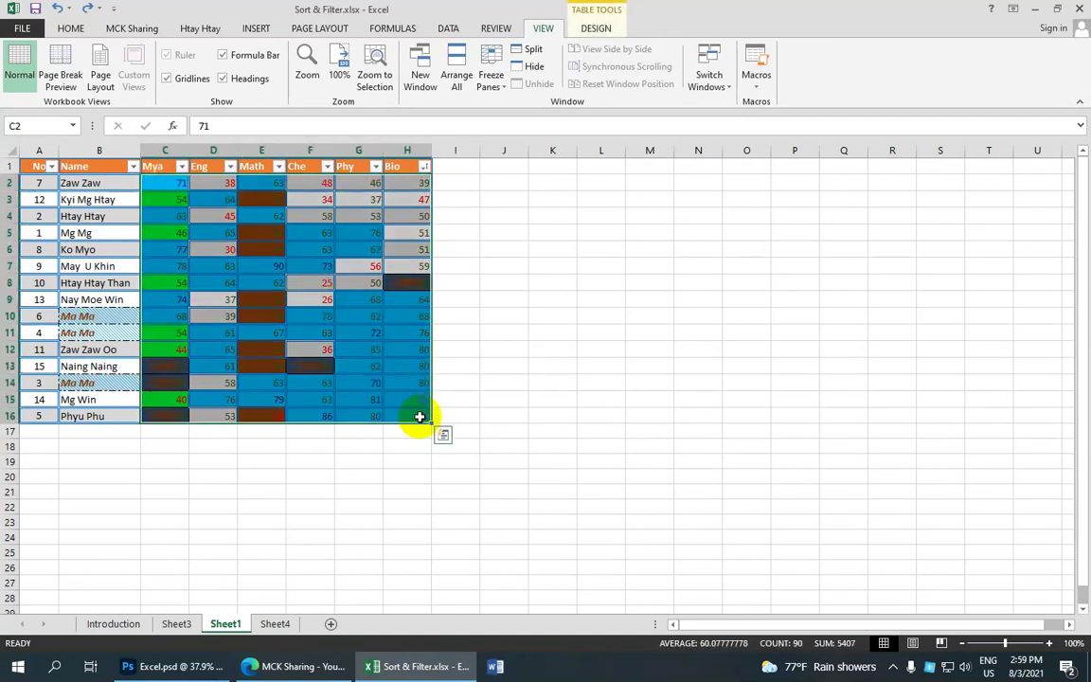
key(Delete)
click(157, 184)
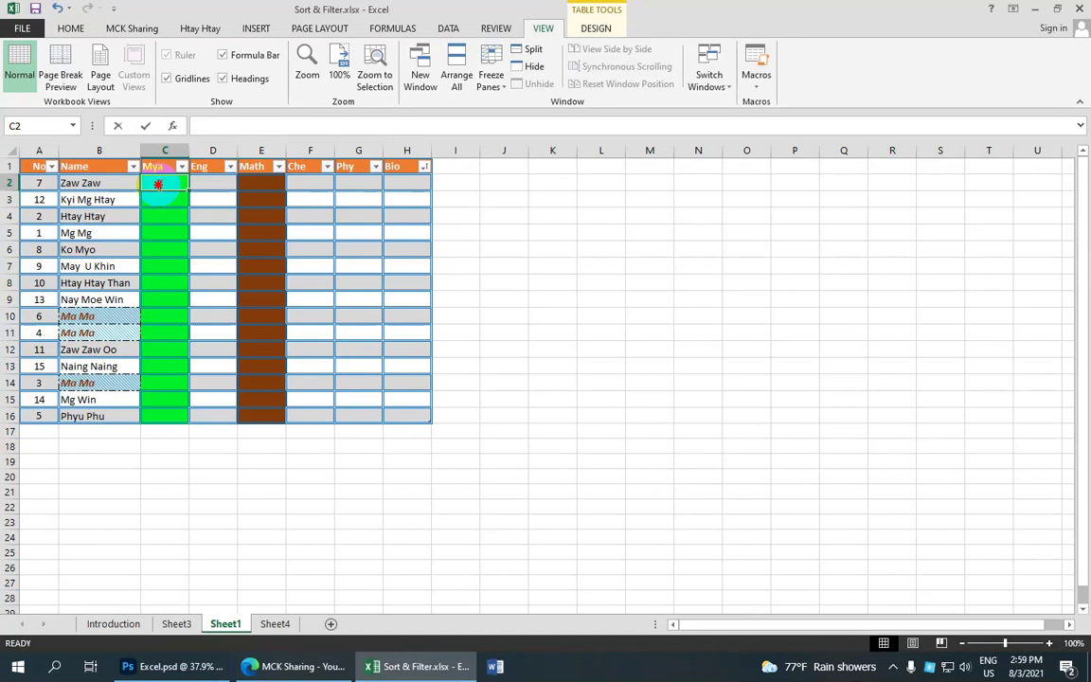
click(194, 185)
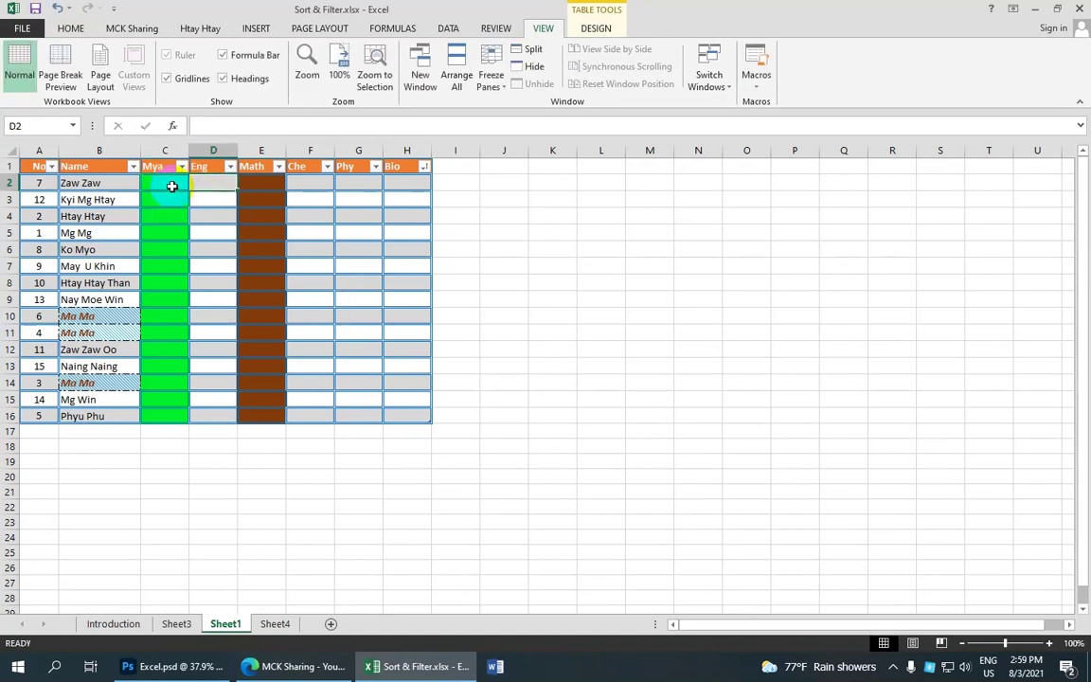
drag(172, 187, 427, 419)
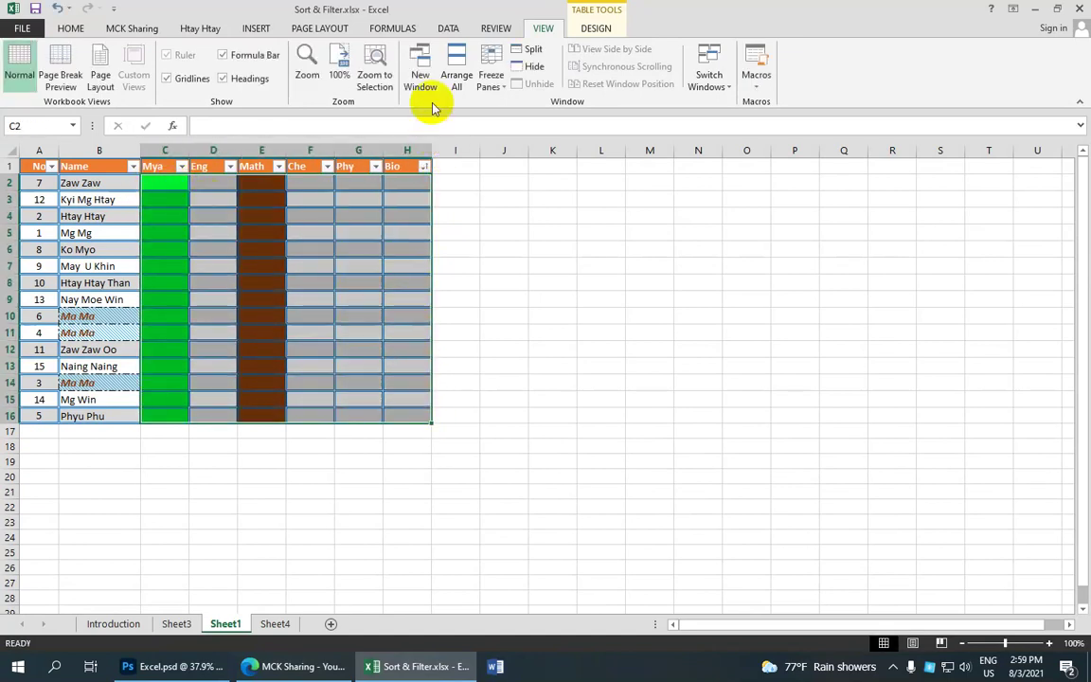
click(451, 29)
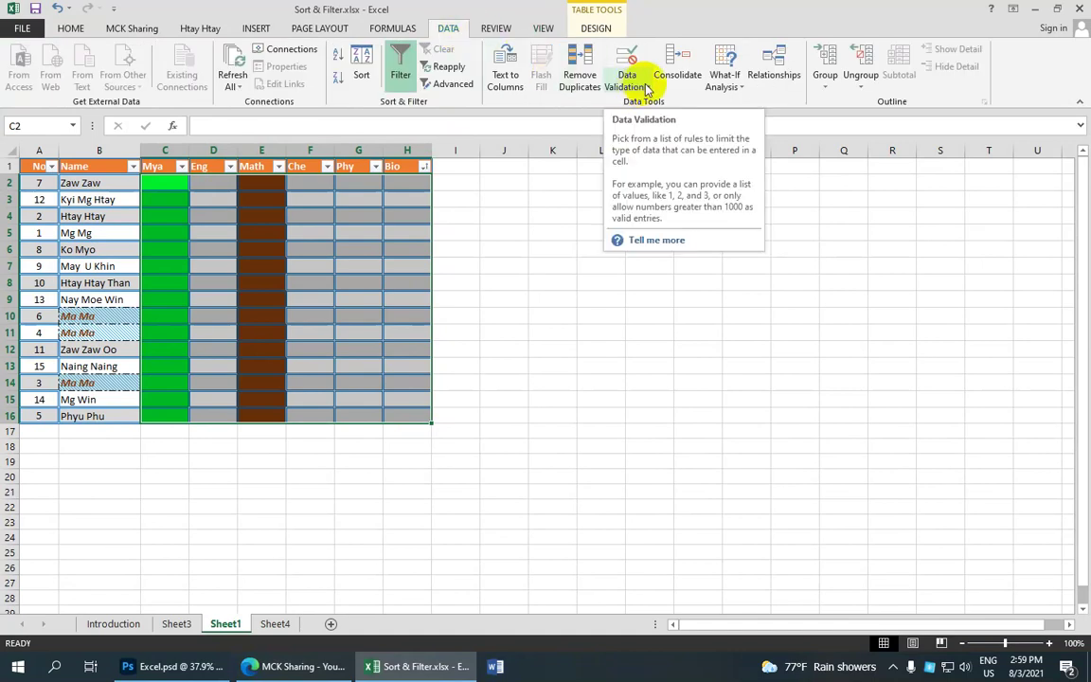
Step: Choose Data Validation... from the Data Validation menu for the selected score cells
click(650, 88)
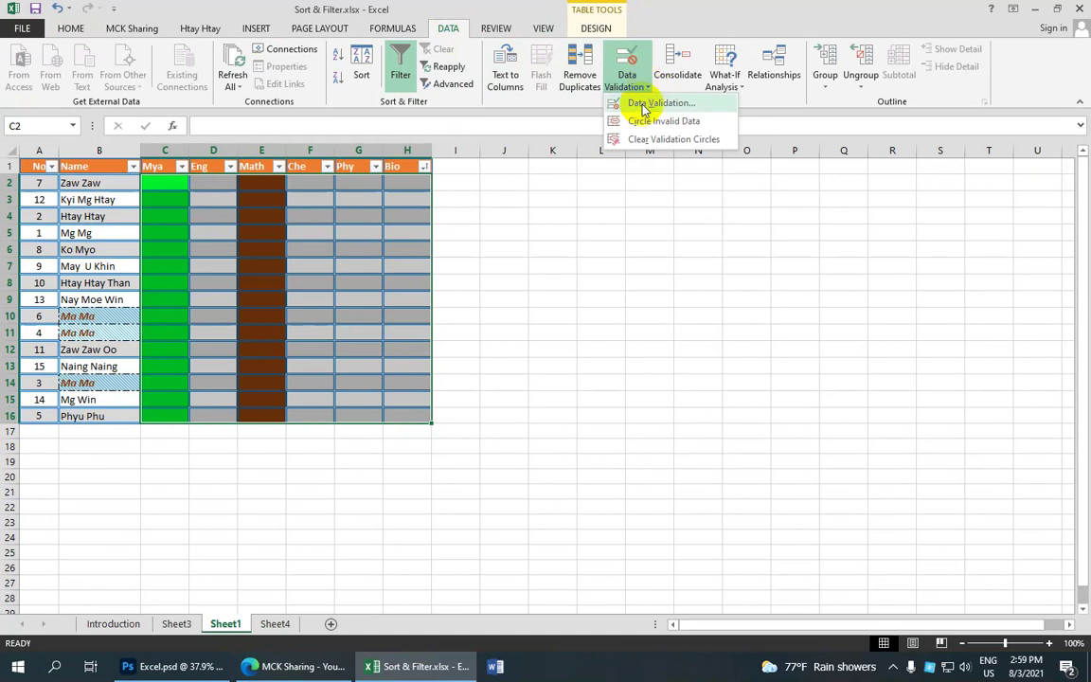
click(674, 107)
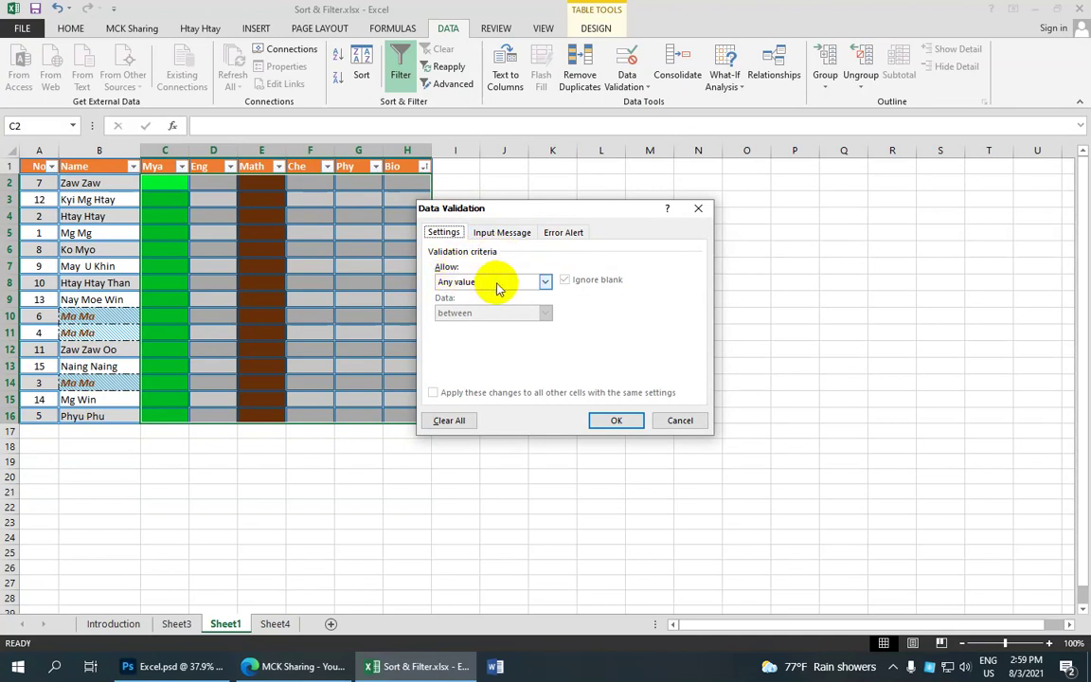
Step: Set Allow to Whole number, Data to between, Minimum 0 and Maximum 100
click(546, 282)
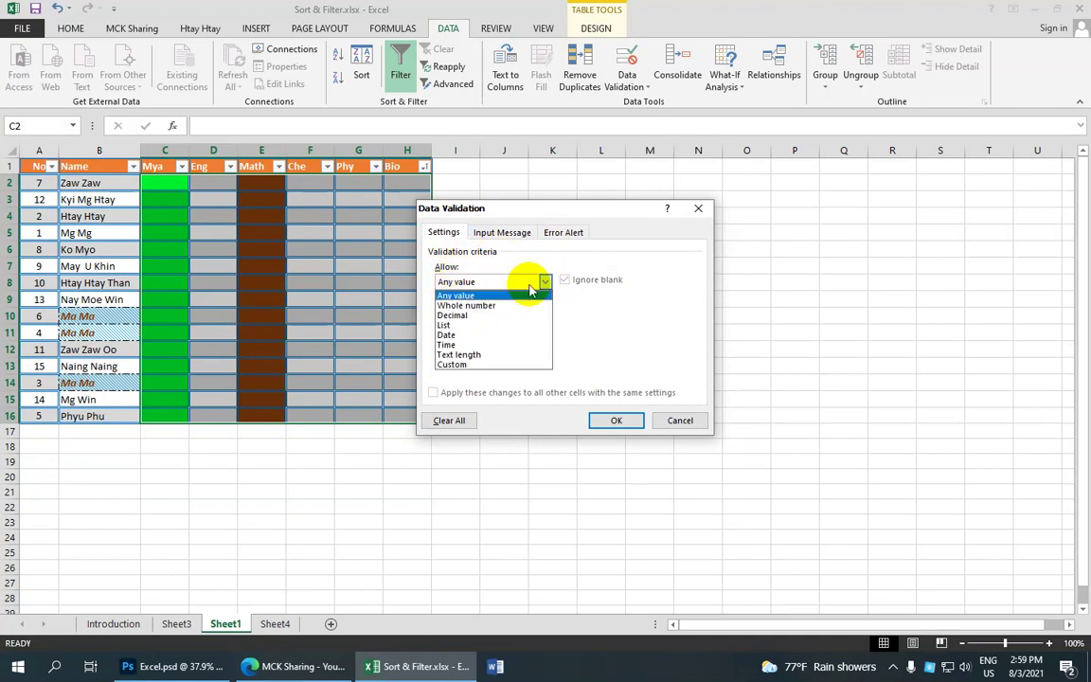
click(492, 306)
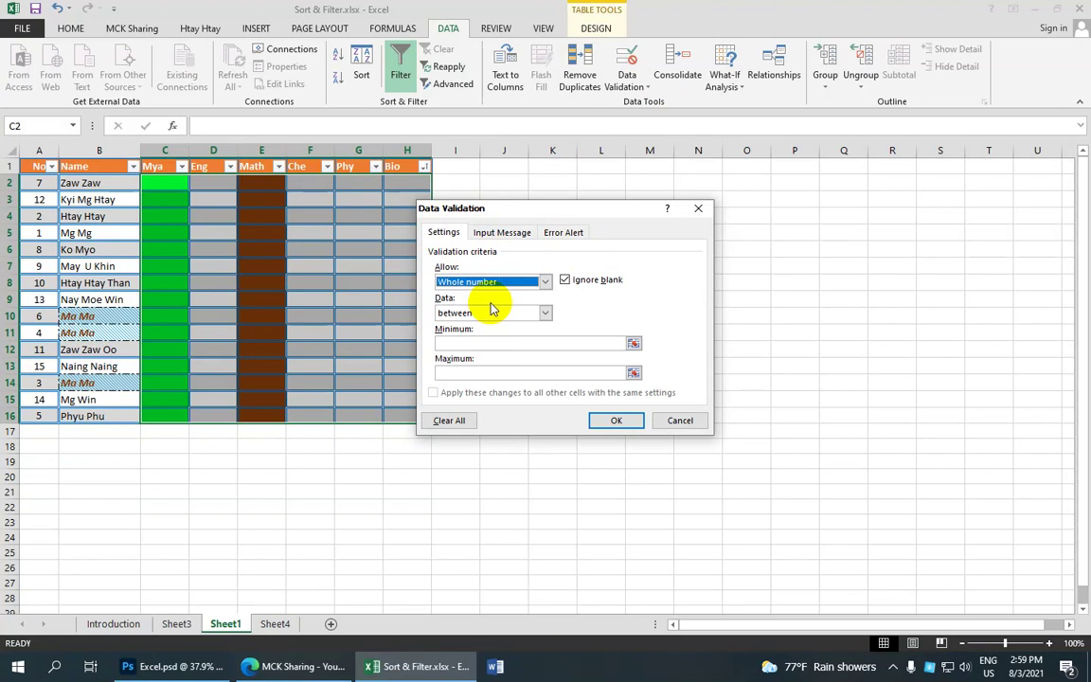
click(564, 281)
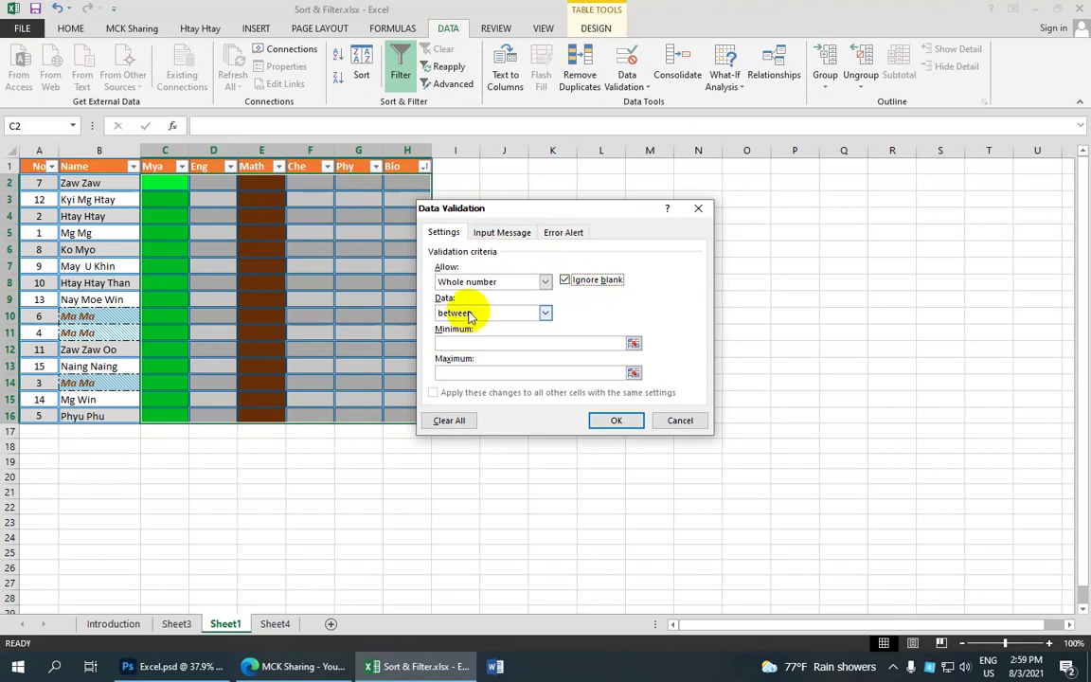
click(546, 314)
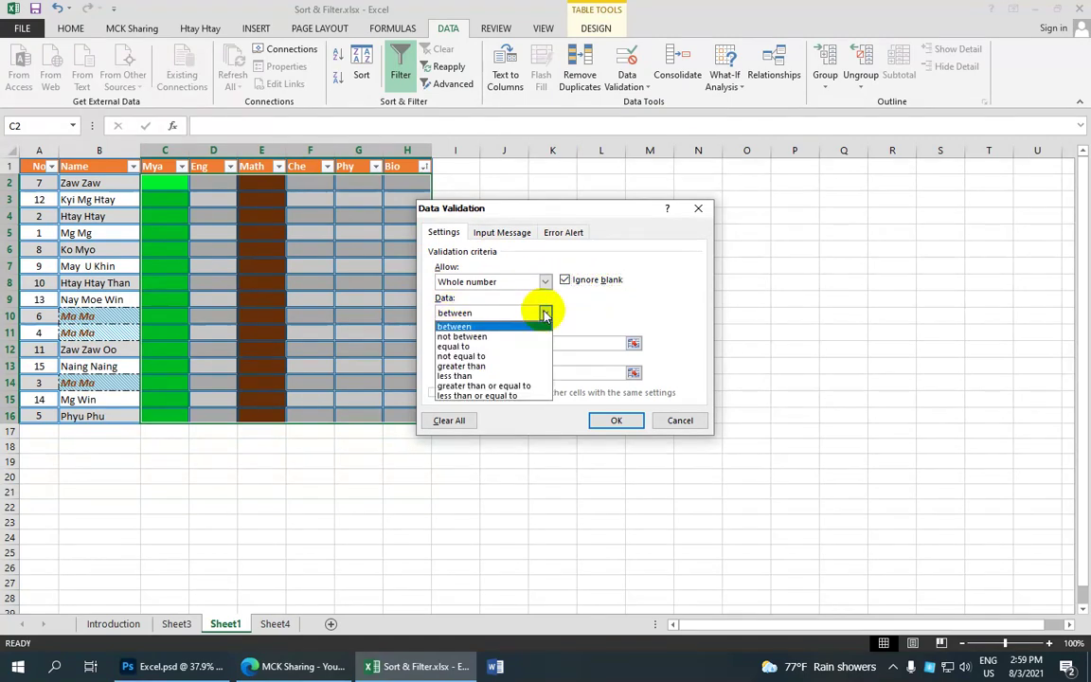
click(464, 326)
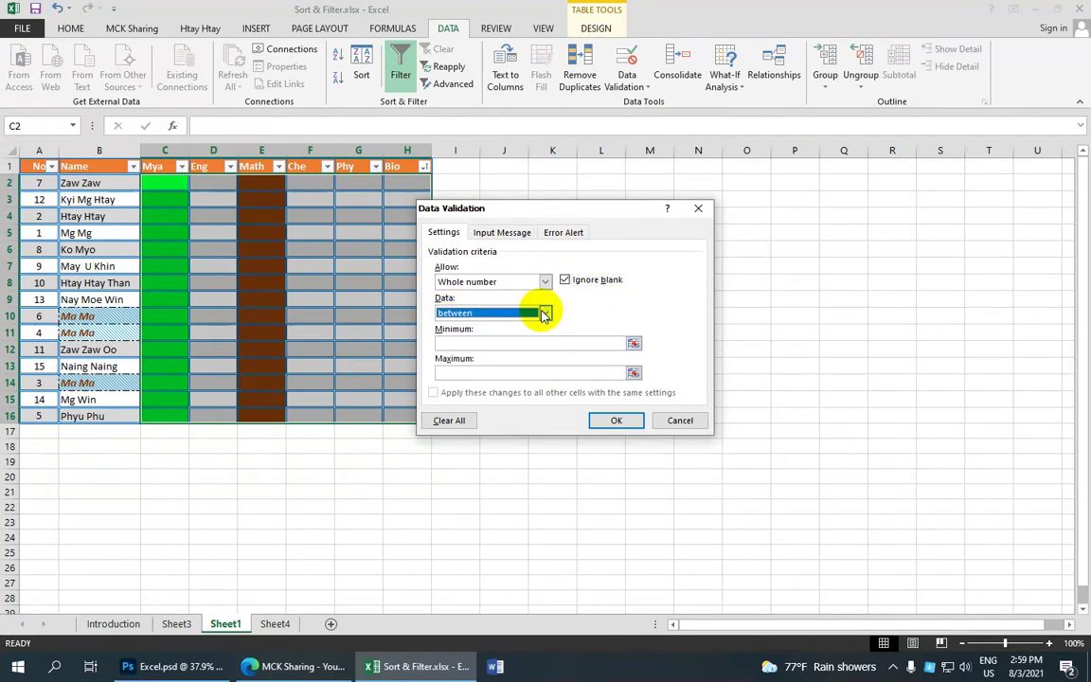
click(450, 342)
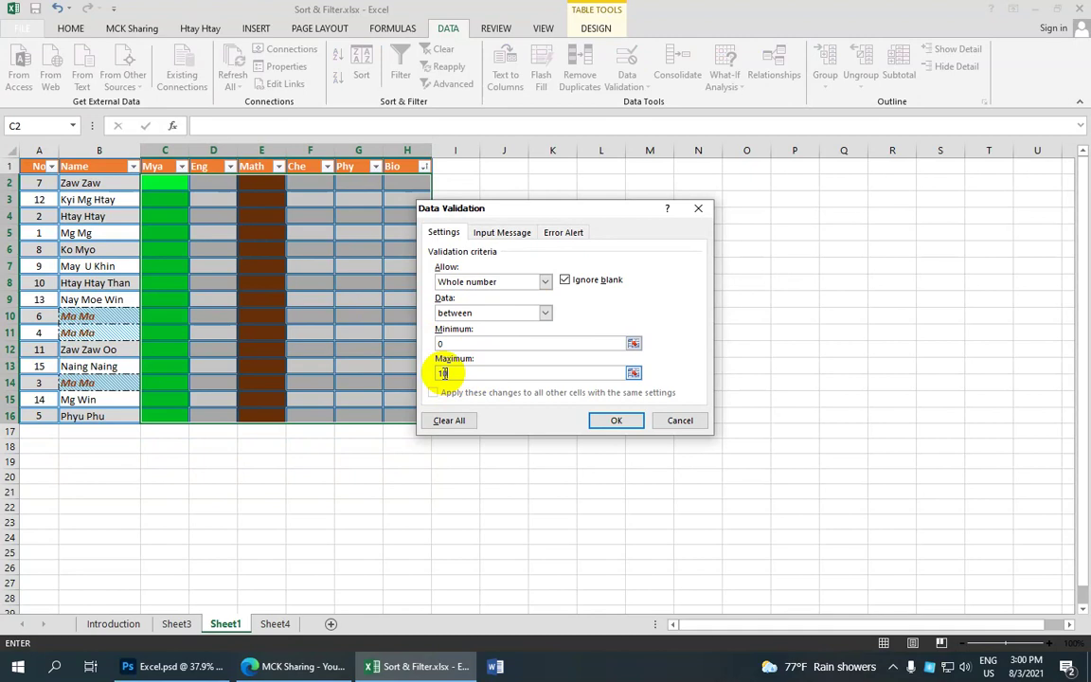
Step: On the Input Message tab, enter the Burmese title 'သတိ' using the Myanmar keyboard
click(501, 236)
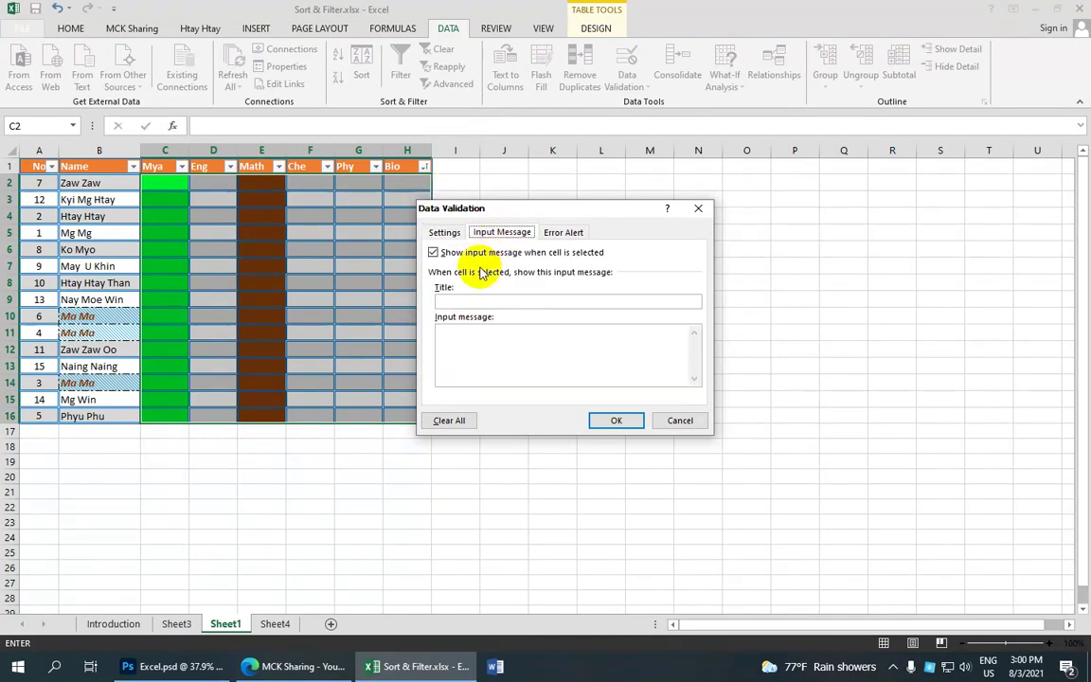
click(455, 301)
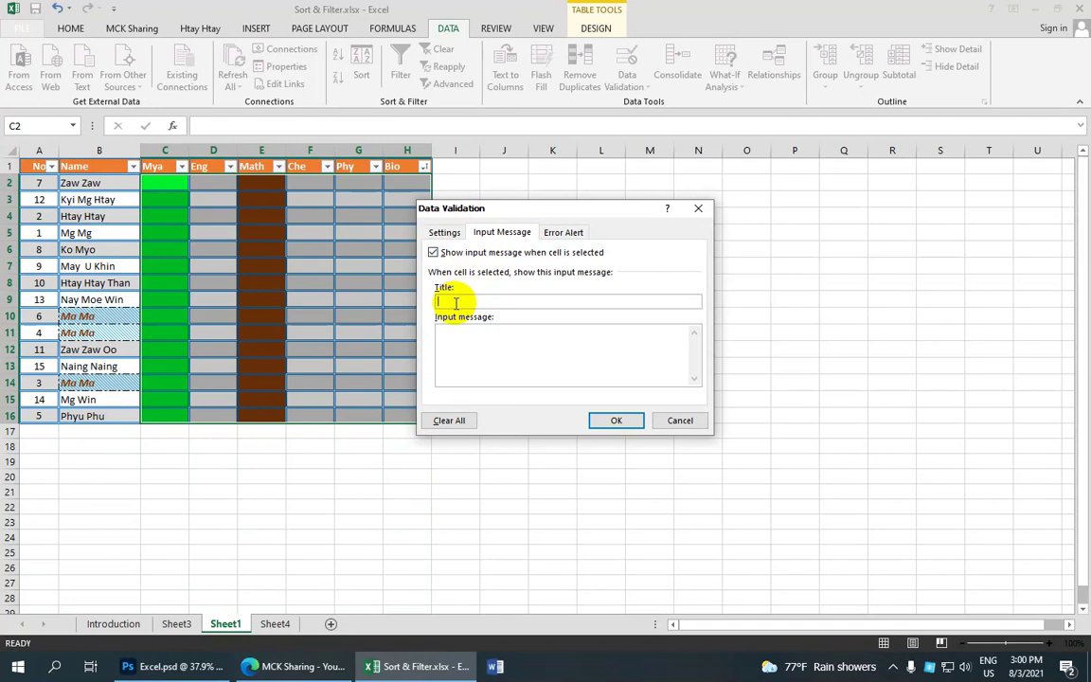
click(989, 666)
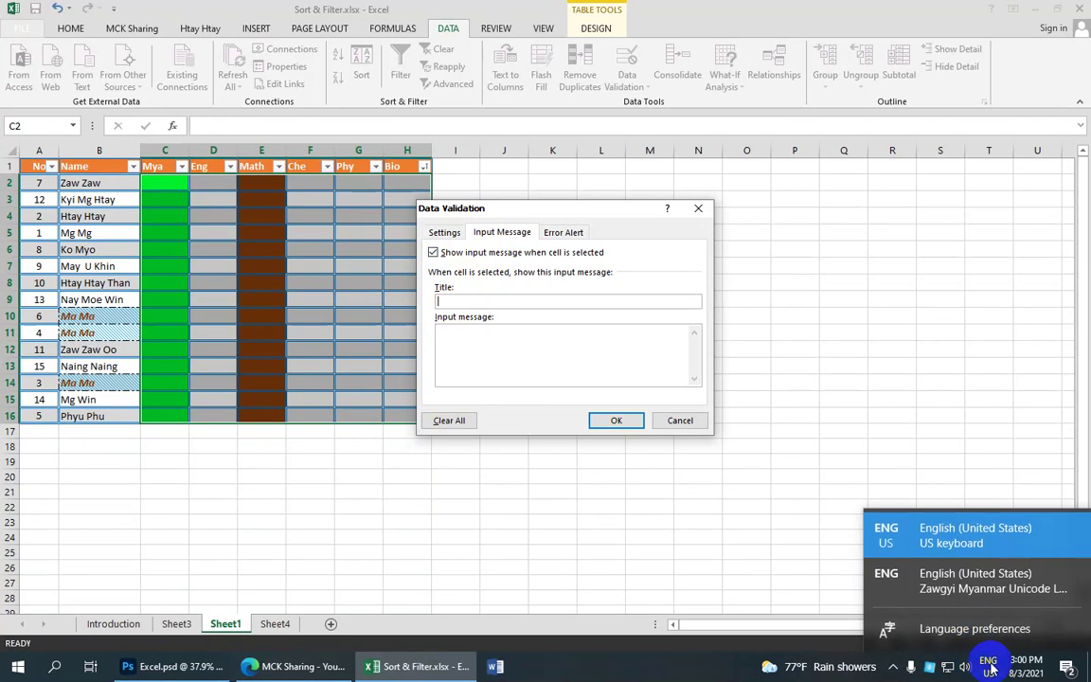
click(876, 530)
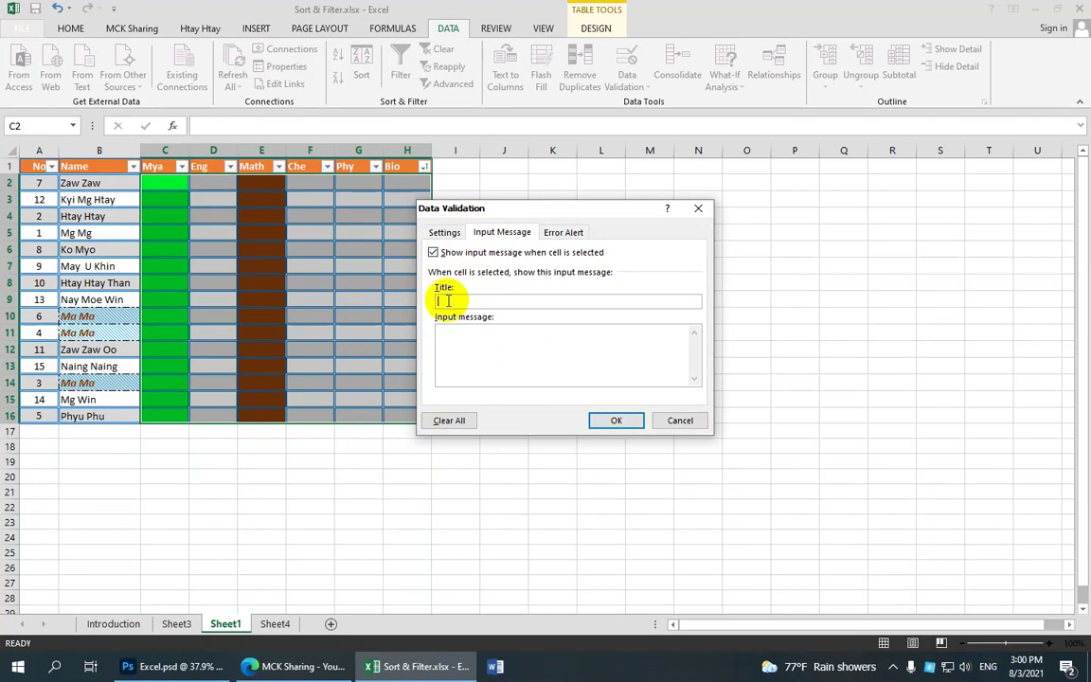
text(သတ)
text(ိ)
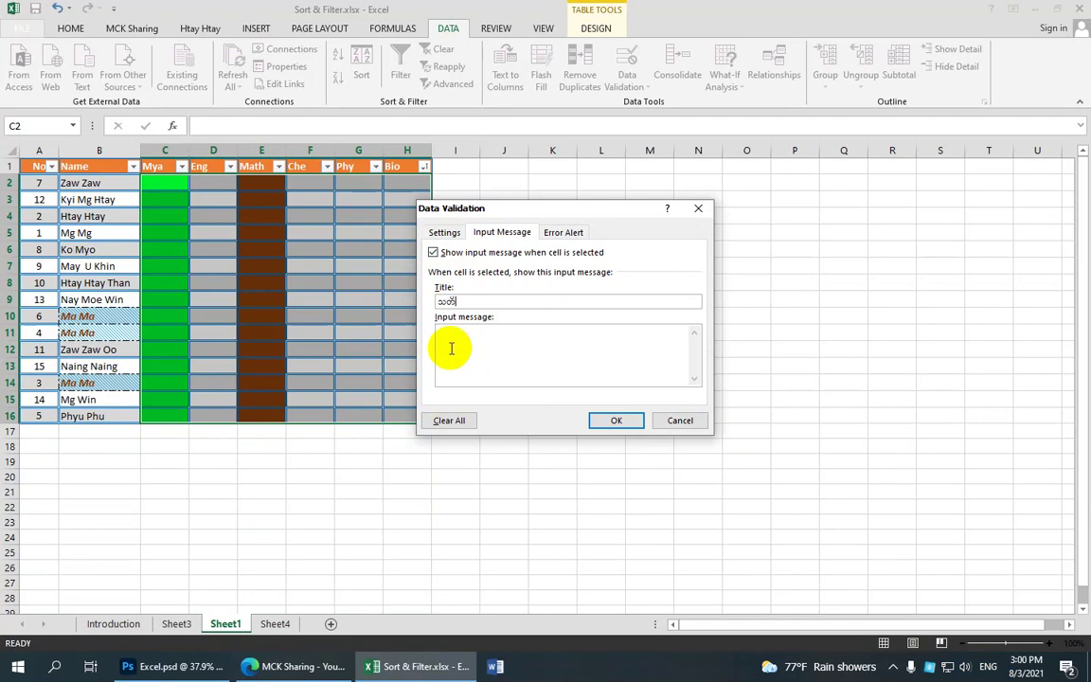
Step: Fill in the Burmese input message prompt, ending with 'ကျေးဇူး'
click(453, 339)
click(453, 339)
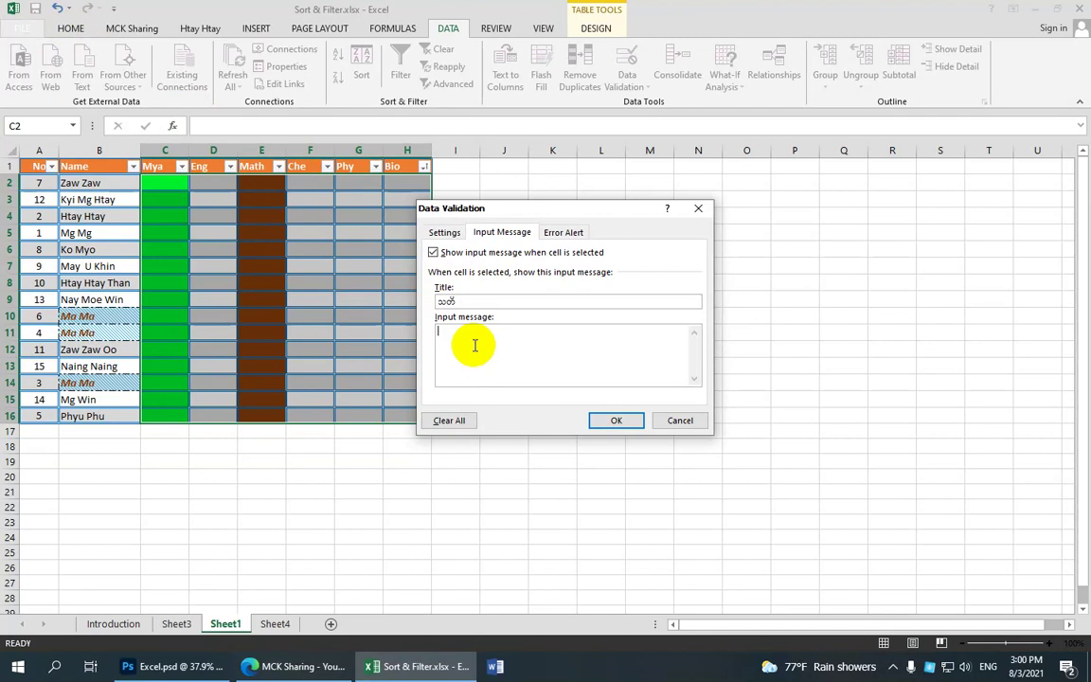
text(ဖြ)
text(ည့်)
text(စေ)
text(ာေ)
key(BackSpace)
key(BackSpace)
key(BackSpace)
key(BackSpace)
key(BackSpace)
key(BackSpace)
click(988, 667)
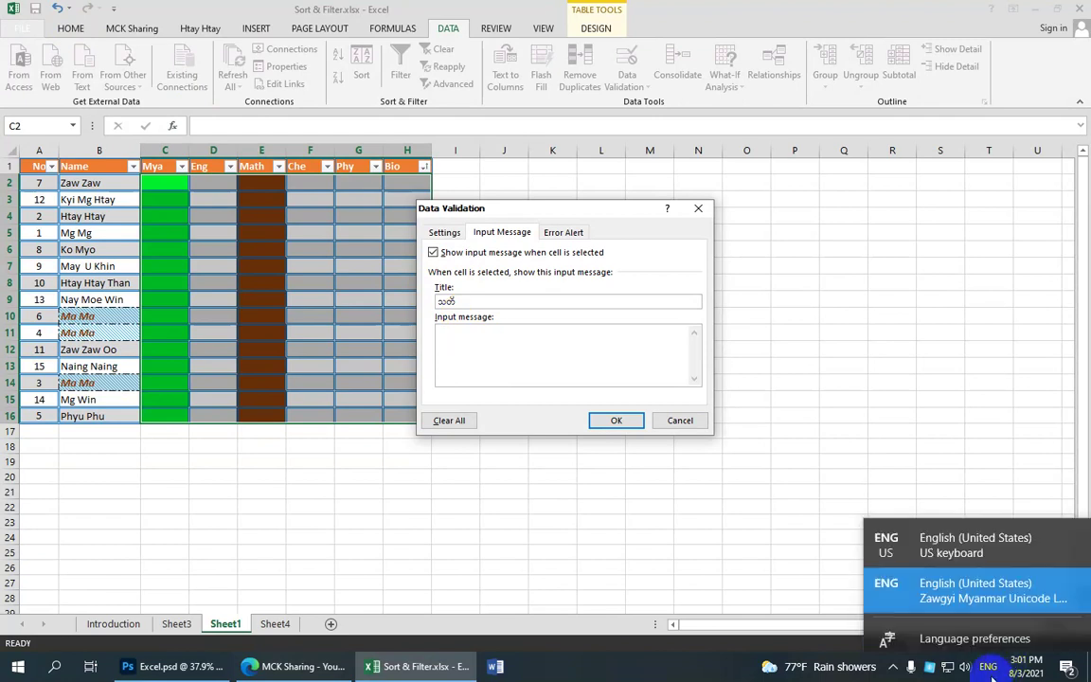
click(965, 548)
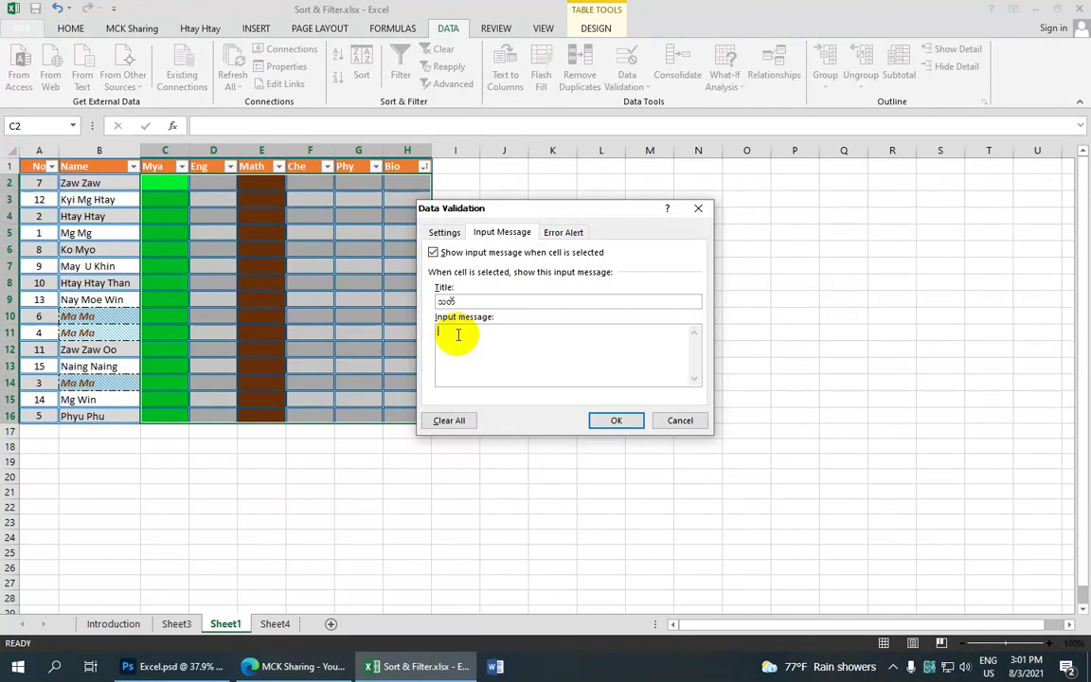
click(446, 338)
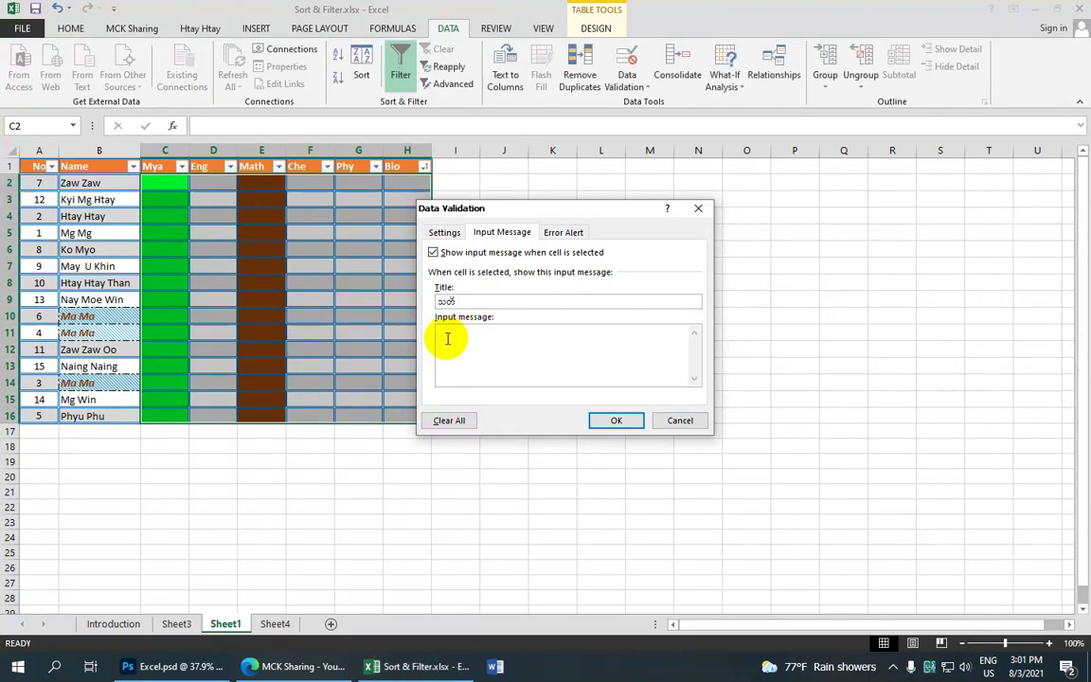
key(ctrl+v)
text(ပ)
key(BackSpace)
key(BackSpace)
text(က)
text(ျ)
text(ေး)
text(ဇူး)
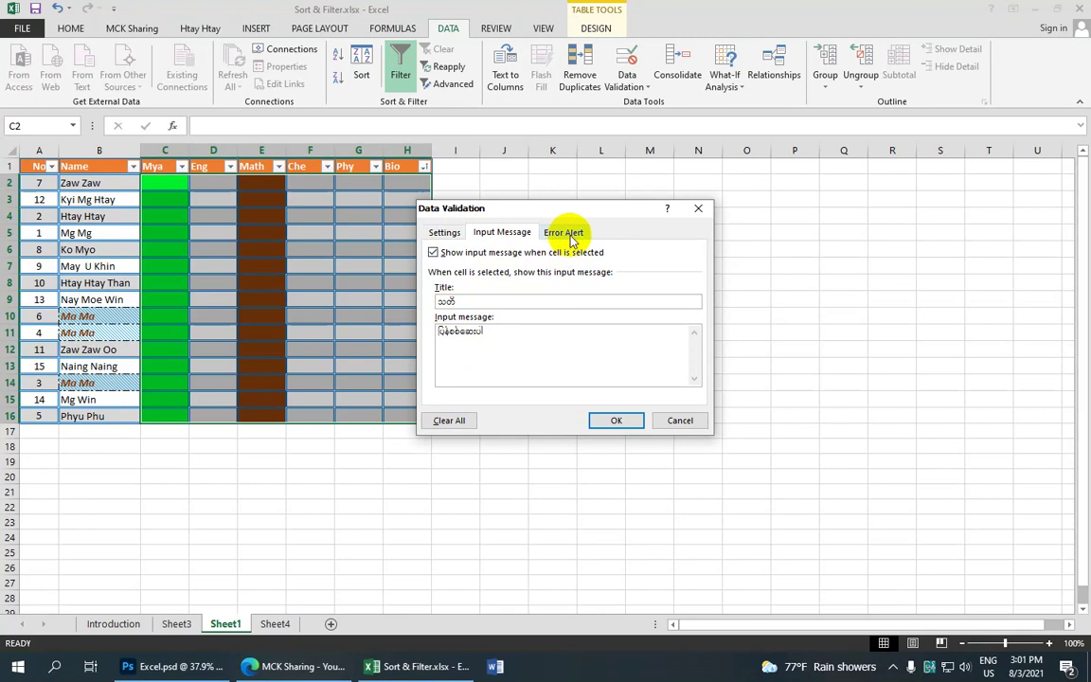
Step: On the Error Alert tab, keep the Stop style and enter a Burmese alert title
click(580, 235)
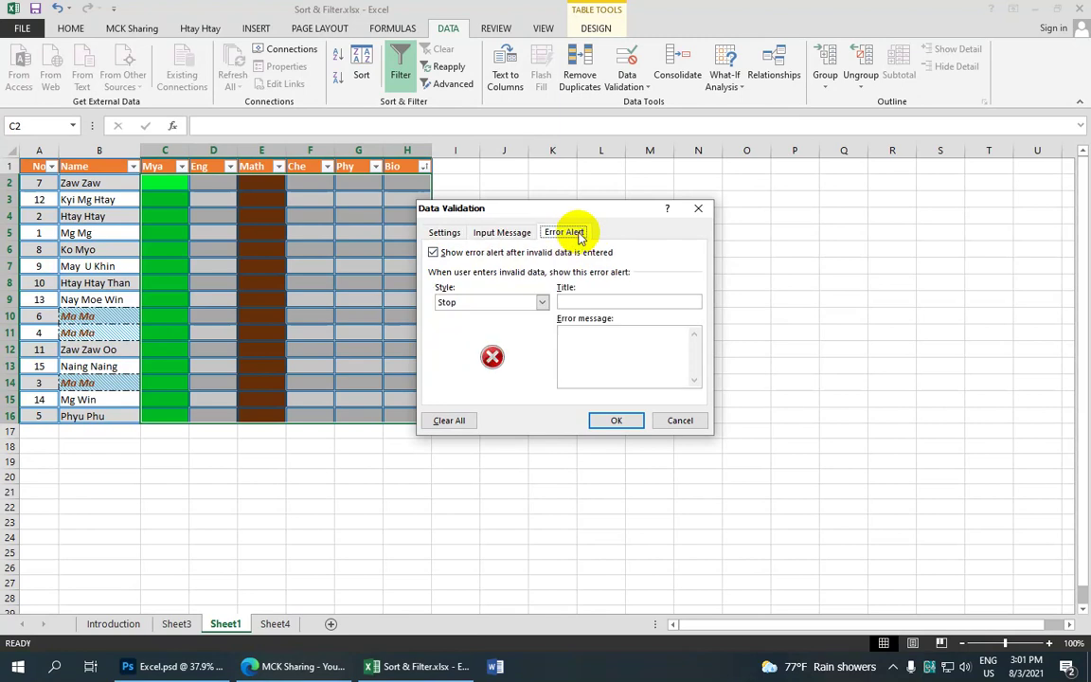
click(576, 302)
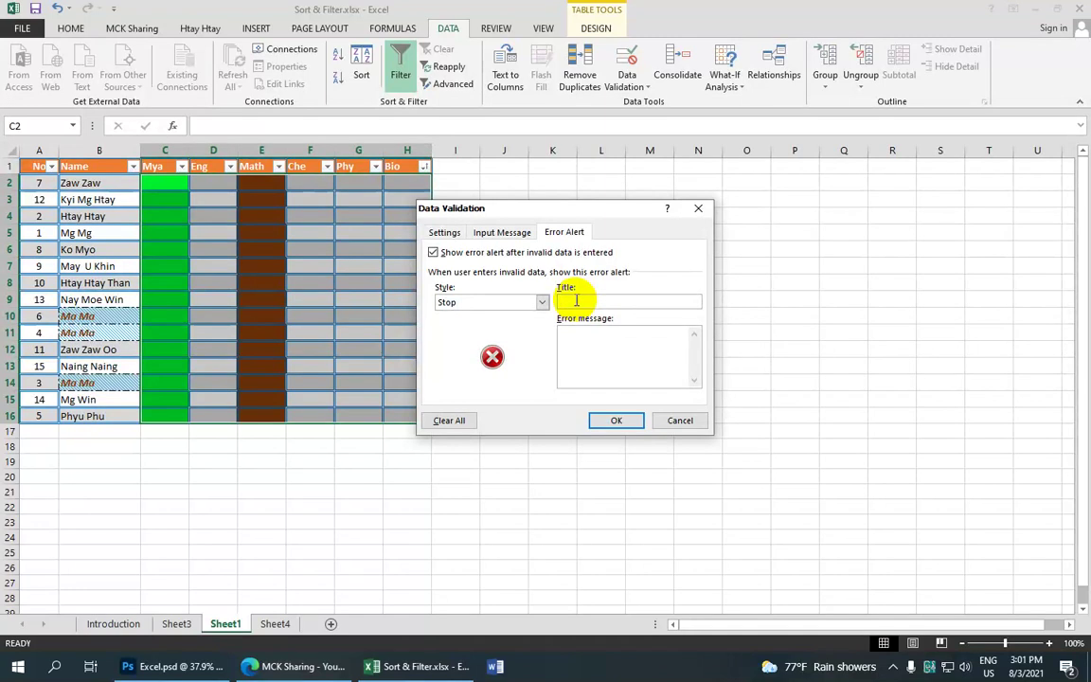
text(e)
text(ဆ)
text(ေ)
key(BackSpace)
text(ထားသော)
text(အေ)
text(တ)
text(ယ်)
Step: Enter the Burmese error message and confirm the validation with OK
click(577, 346)
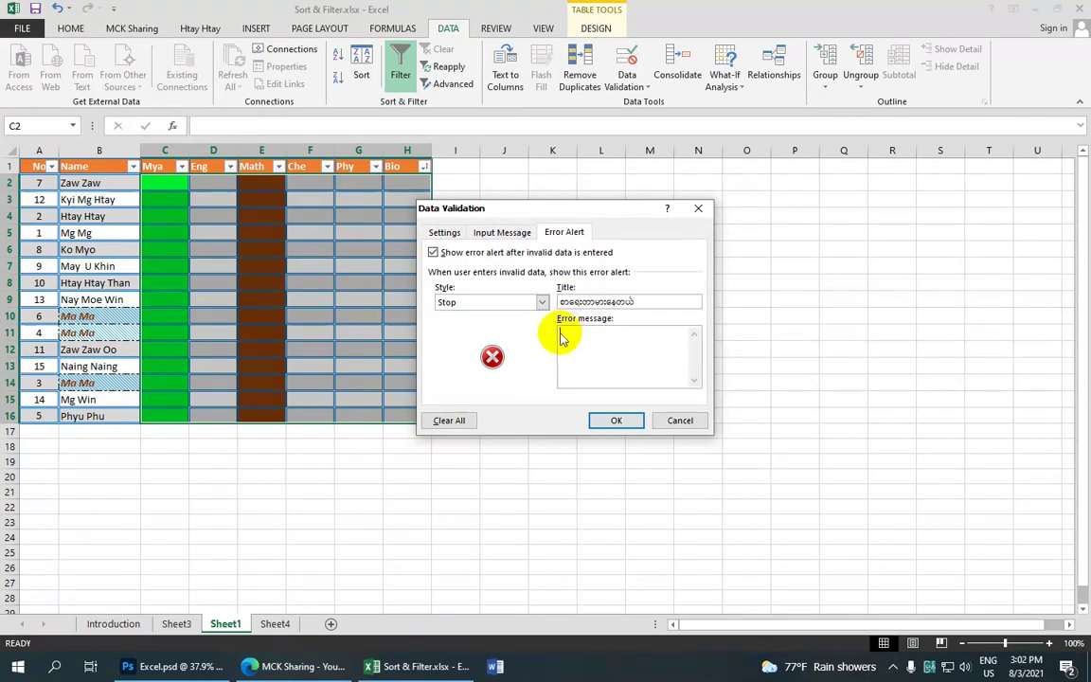
text(ပြော)
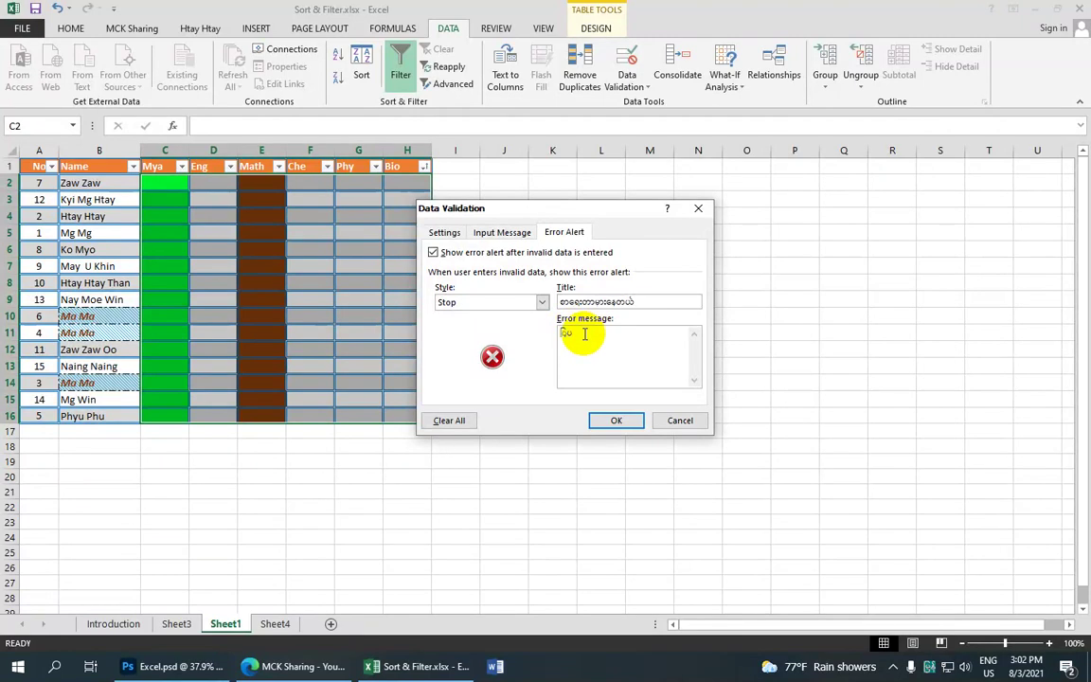
key(BackSpace)
text(ပြ)
key(BackSpace)
text(ြန်)
text(ရေးပါ)
click(616, 421)
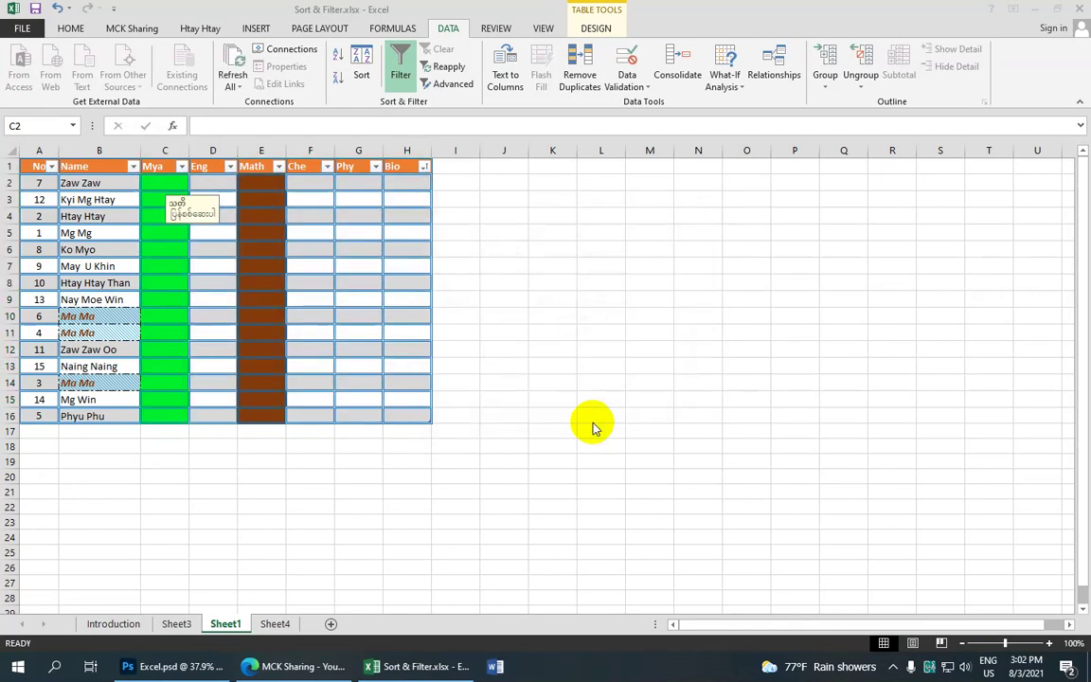
Step: Switch off Myanmar input and enter 110 in cell C2 to test the validation rule
click(167, 183)
key(ctrl+shift+End)
key(Down)
key(Up)
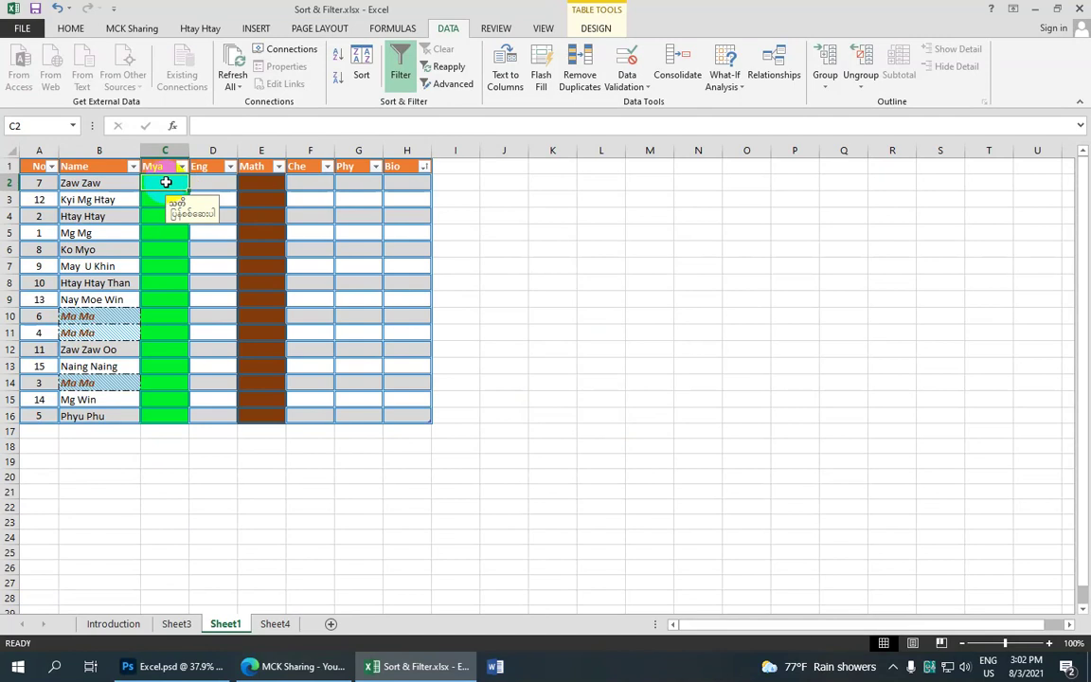
text(၁၁၀)
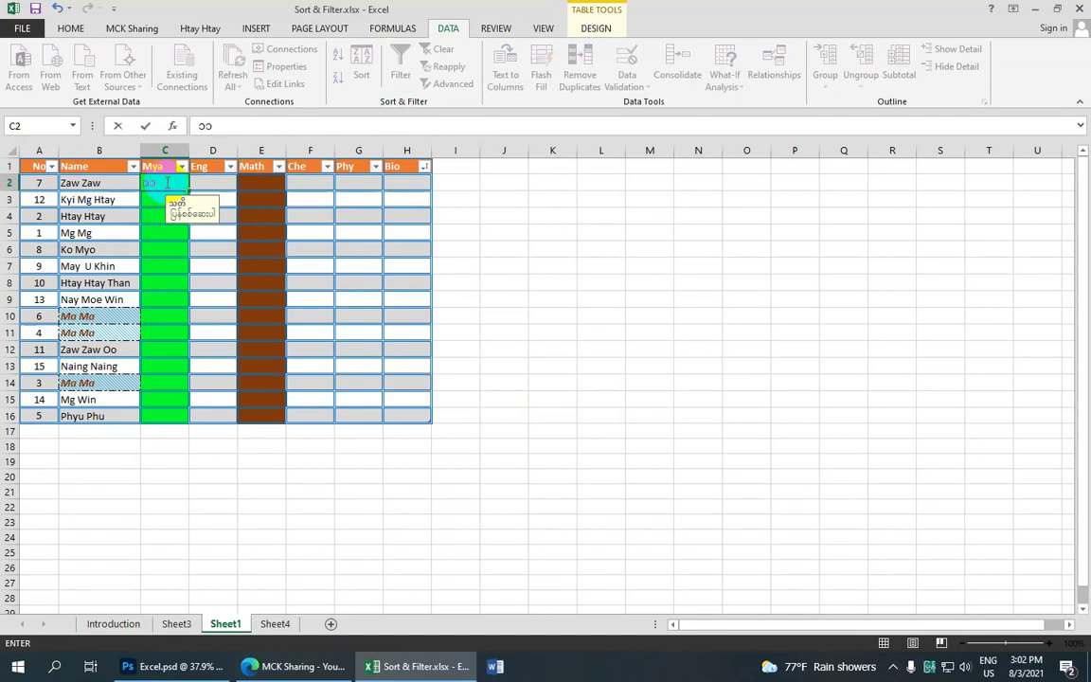
key(BackSpace)
key(BackSpace)
key(BackSpace)
key(ctrl+space)
text(11)
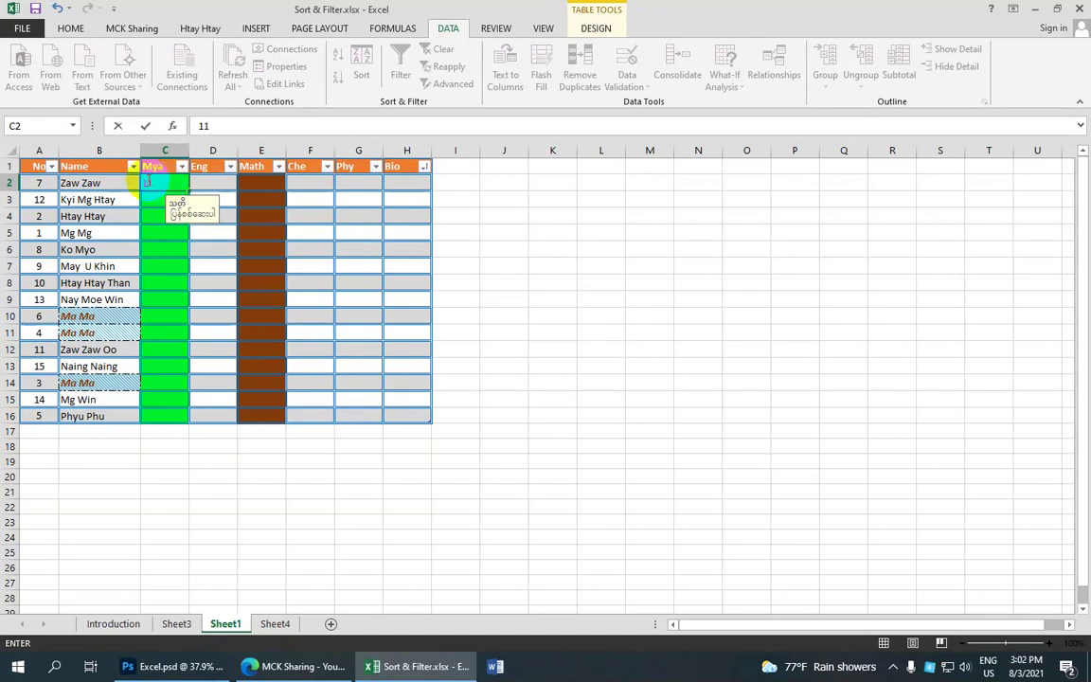
text(0)
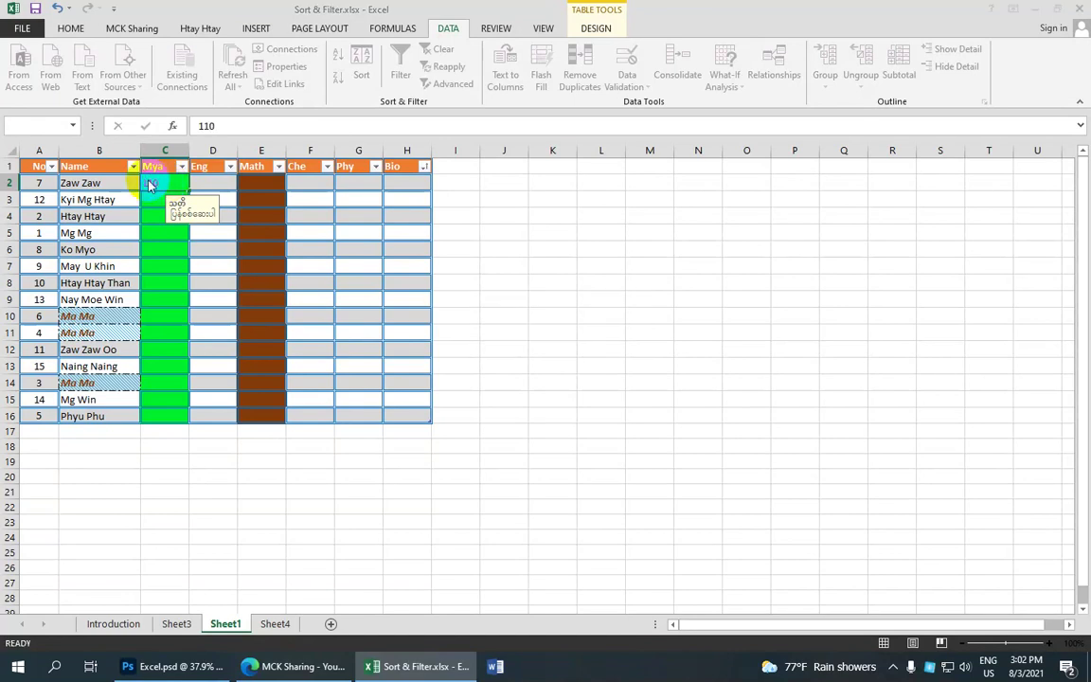
key(Return)
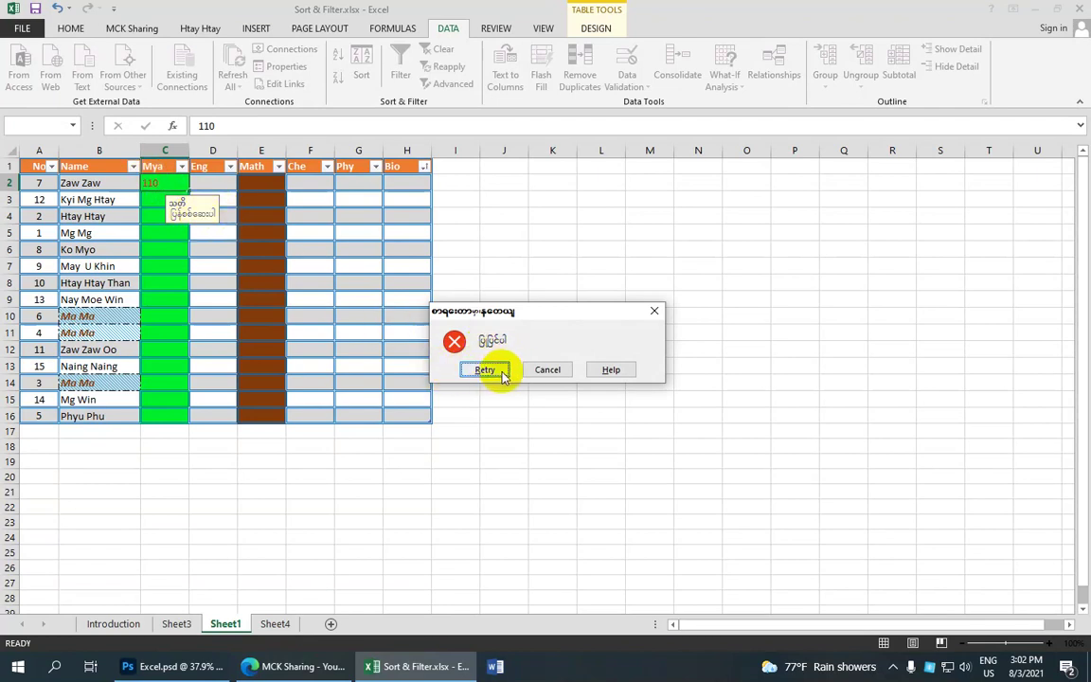
Step: Retry on the stop alert and replace the rejected value in C2 with 90
click(486, 370)
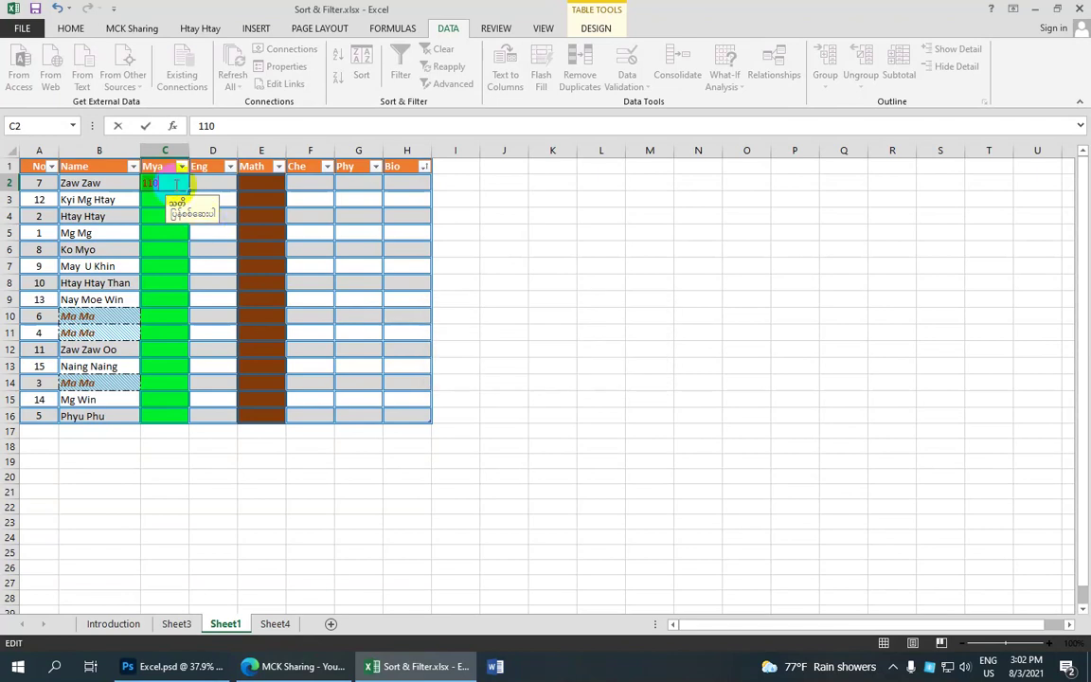
text(90)
key(Return)
click(204, 183)
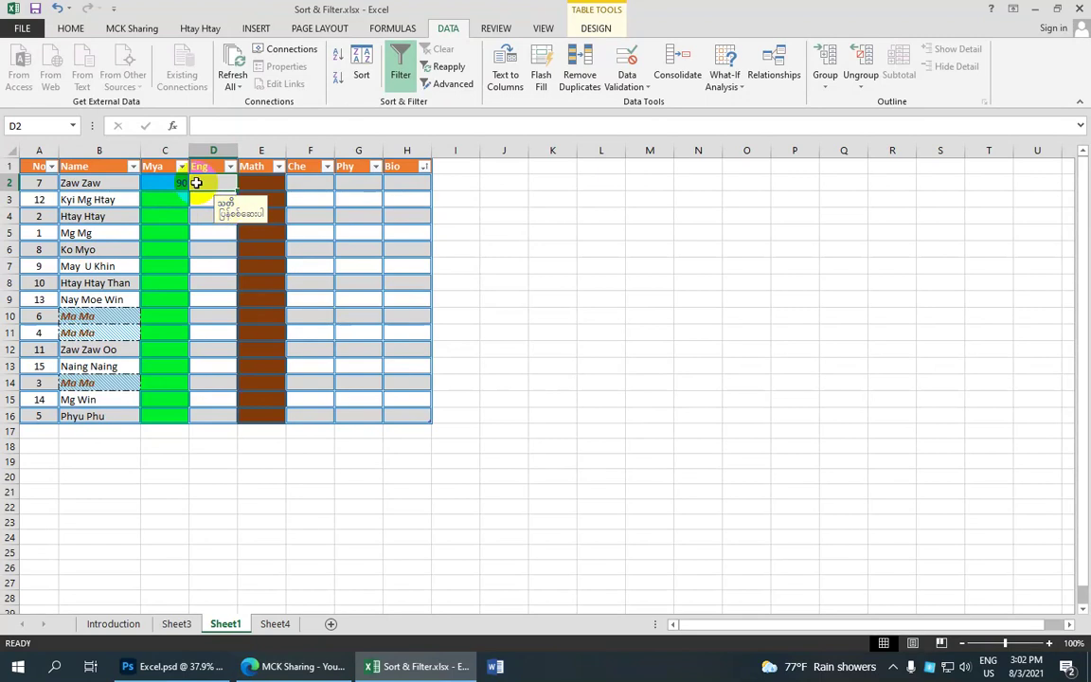
Step: Enter an Eng score of 90 in D3 and a Math score of 70 in E3
mouse_move(176, 181)
mouse_down()
mouse_move(349, 272)
mouse_move(426, 402)
mouse_up()
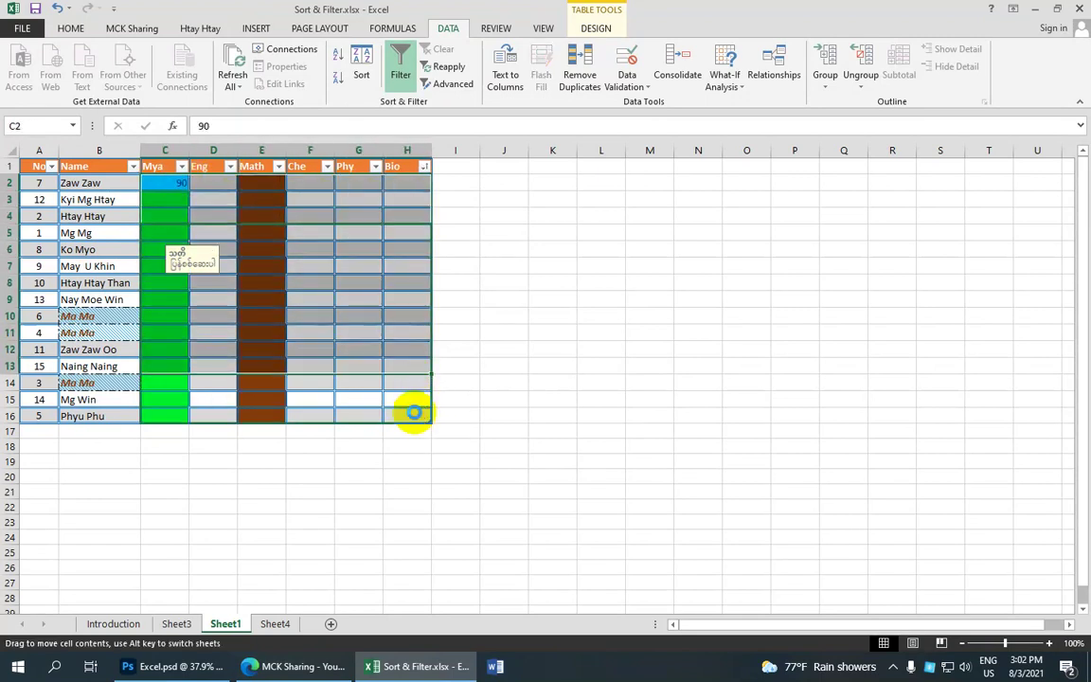
click(175, 196)
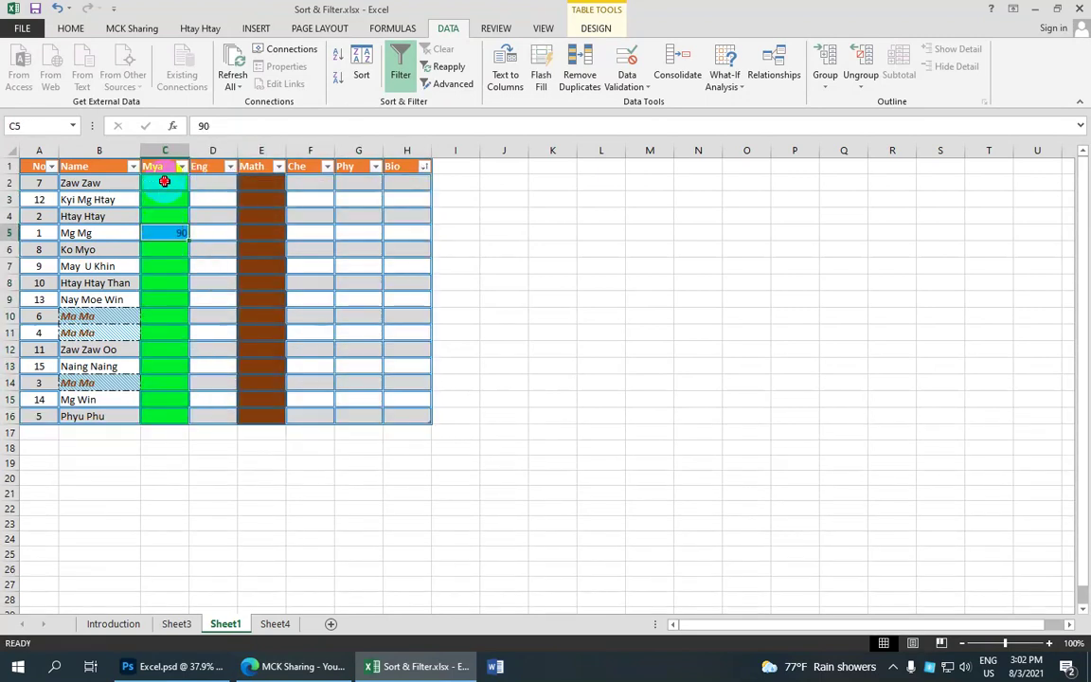
drag(164, 182, 421, 415)
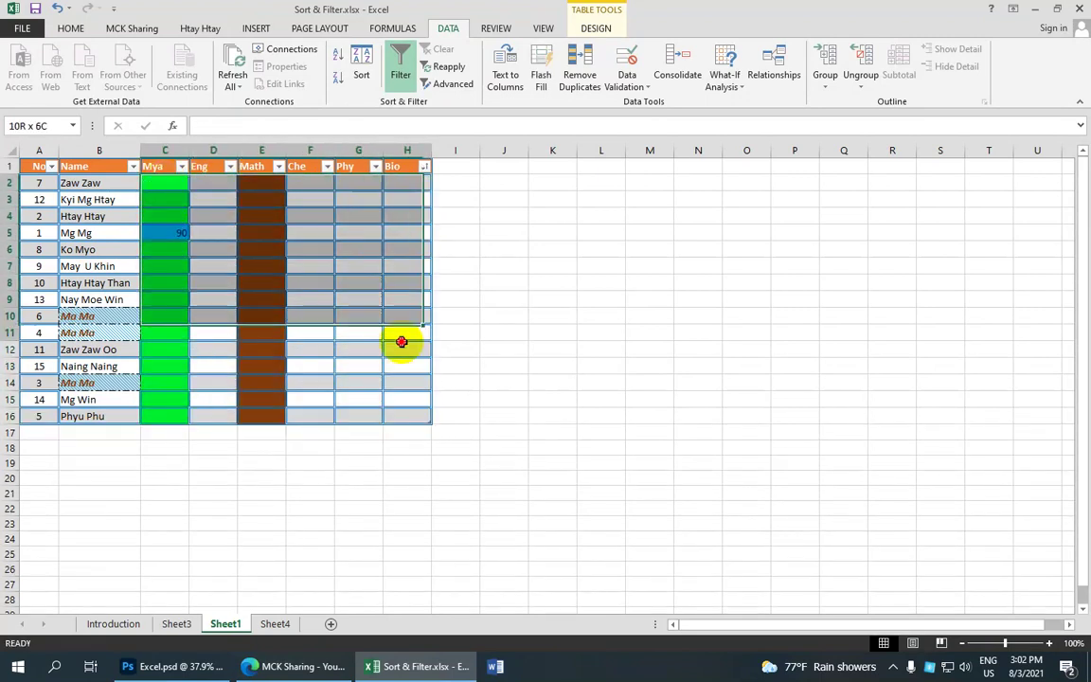
click(199, 185)
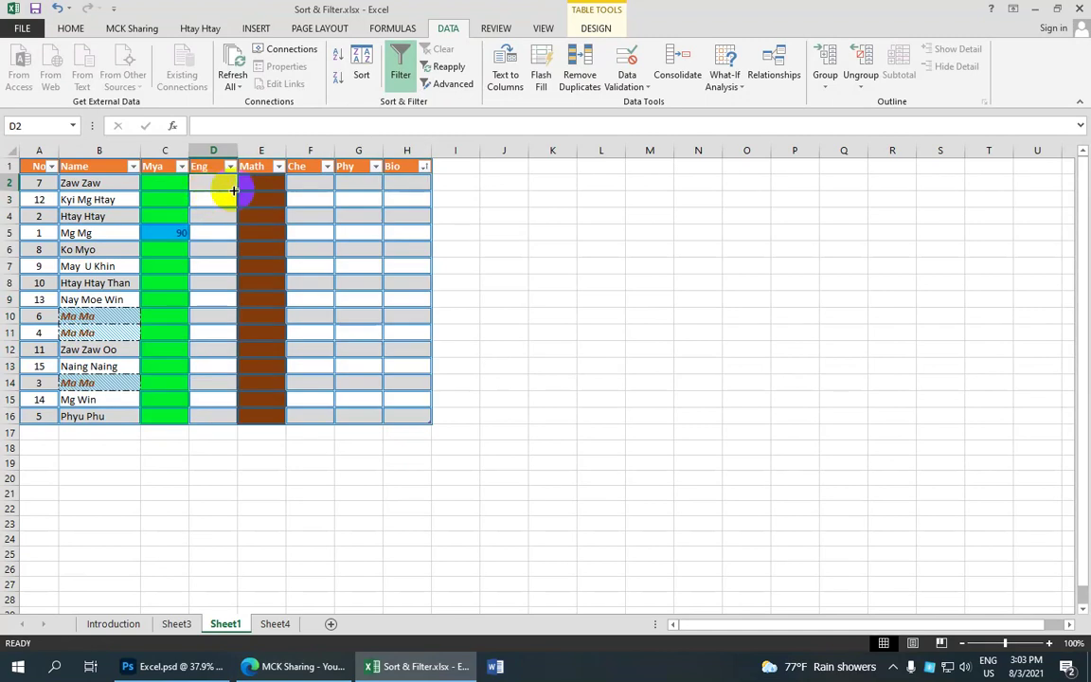
click(175, 184)
click(221, 201)
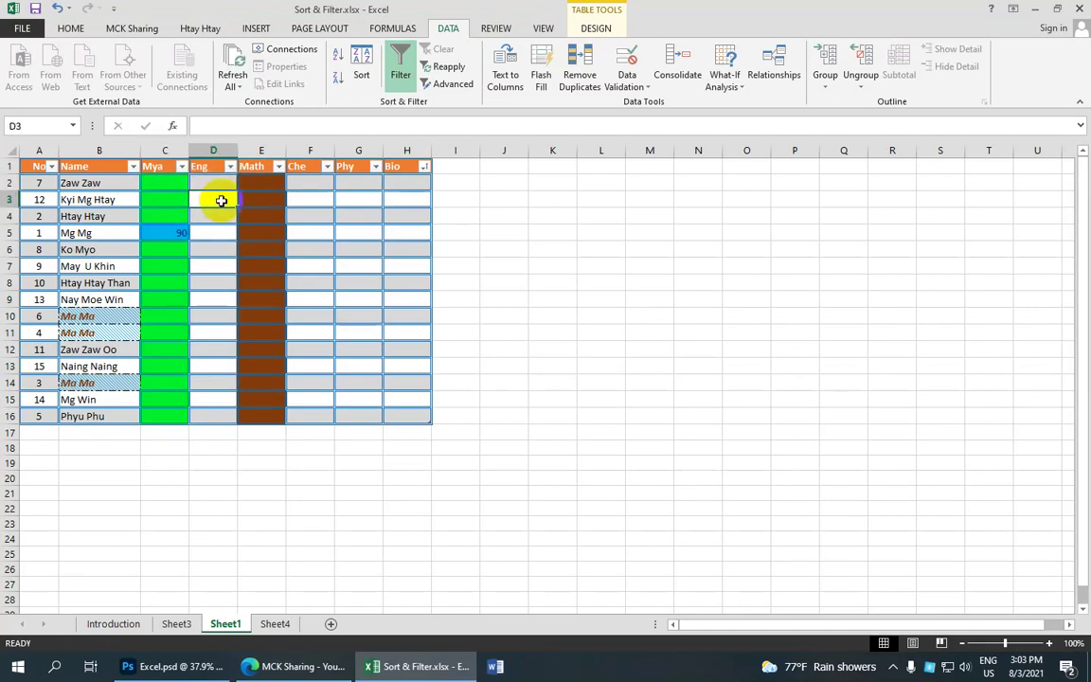
text(90)
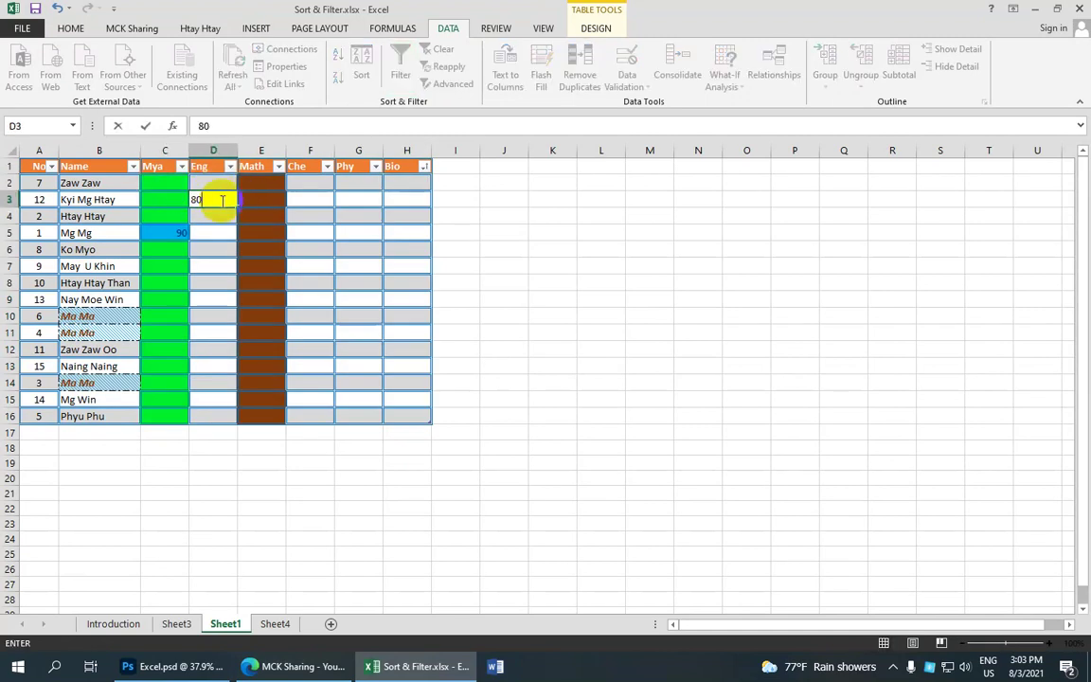
key(Return)
click(252, 199)
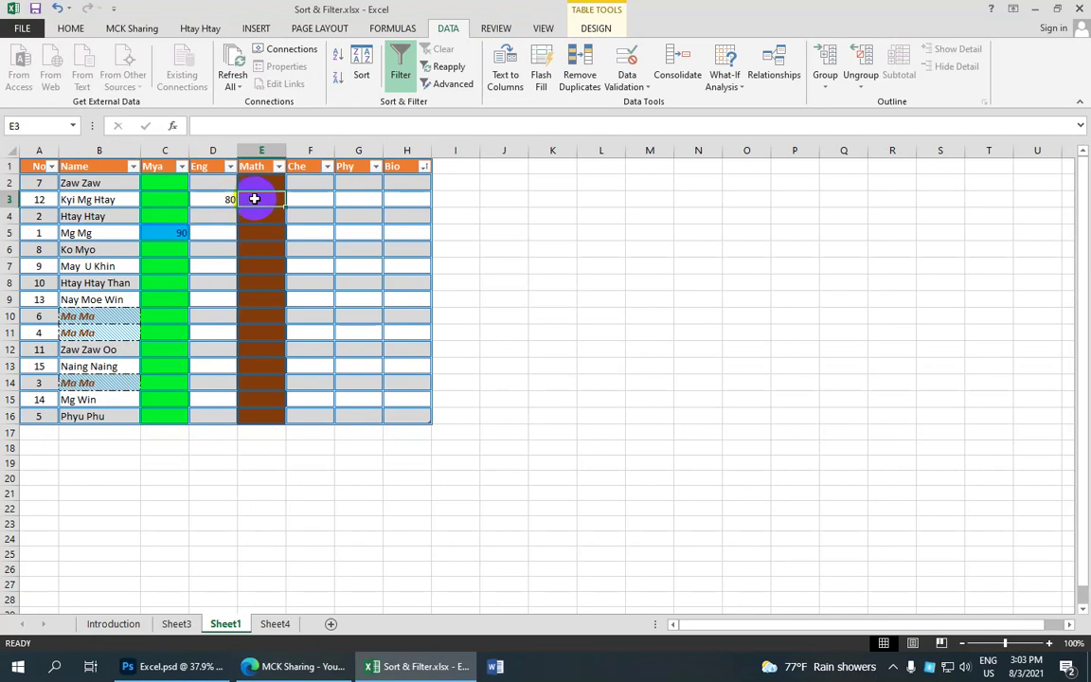
text(70)
key(Return)
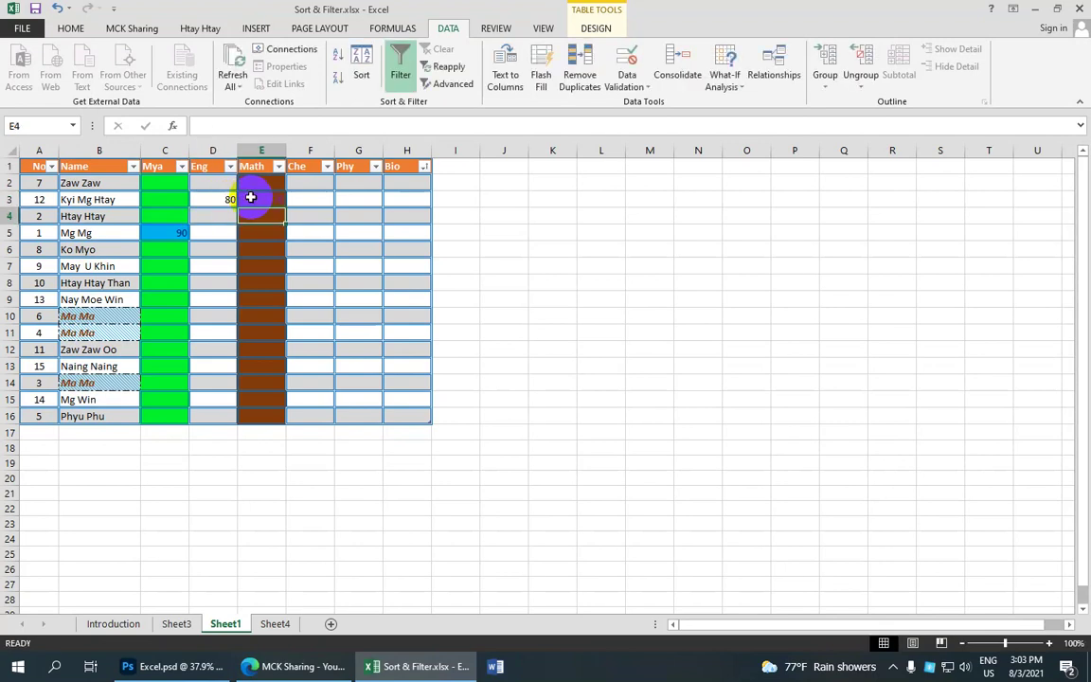
Step: Enter the Phy score of 101 in G4
click(341, 218)
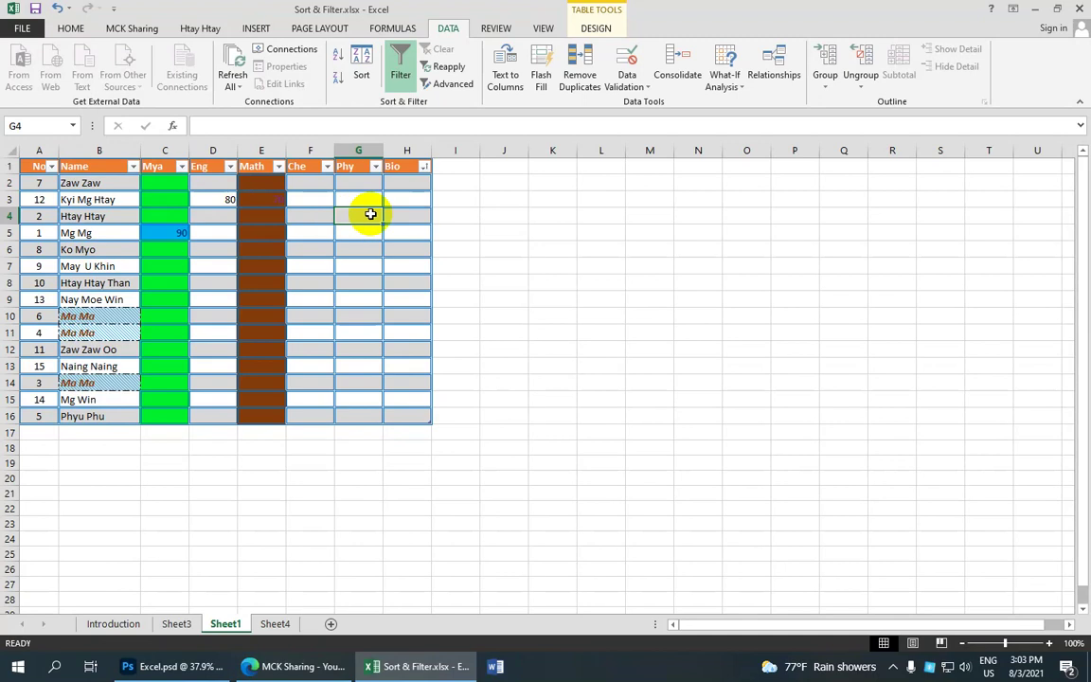
text(100)
key(Return)
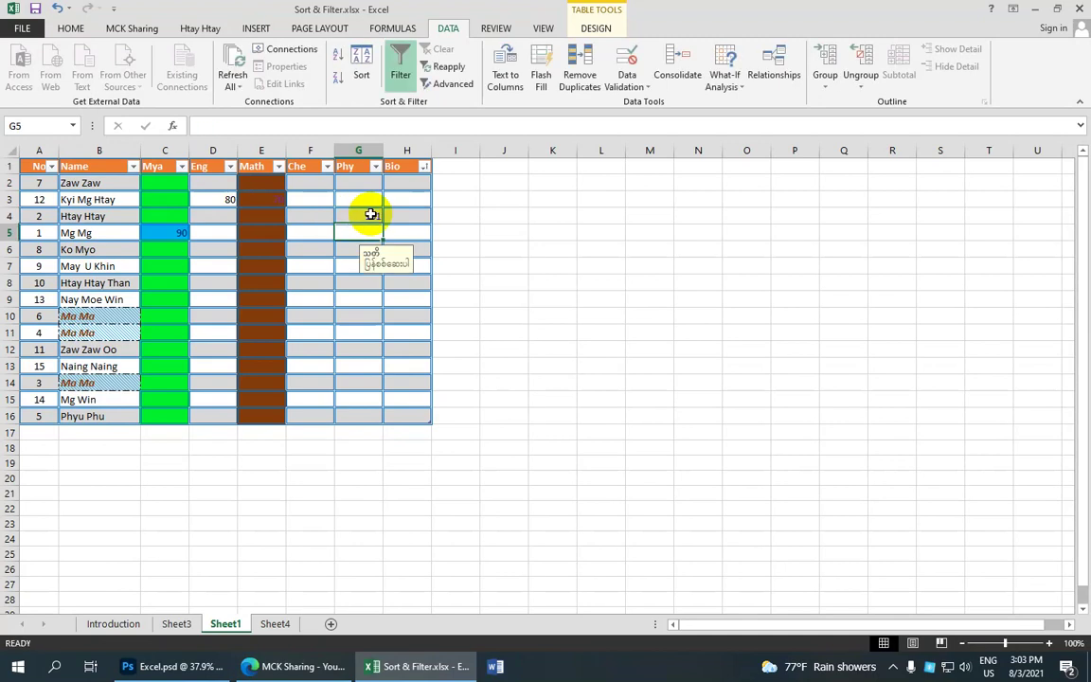
click(371, 215)
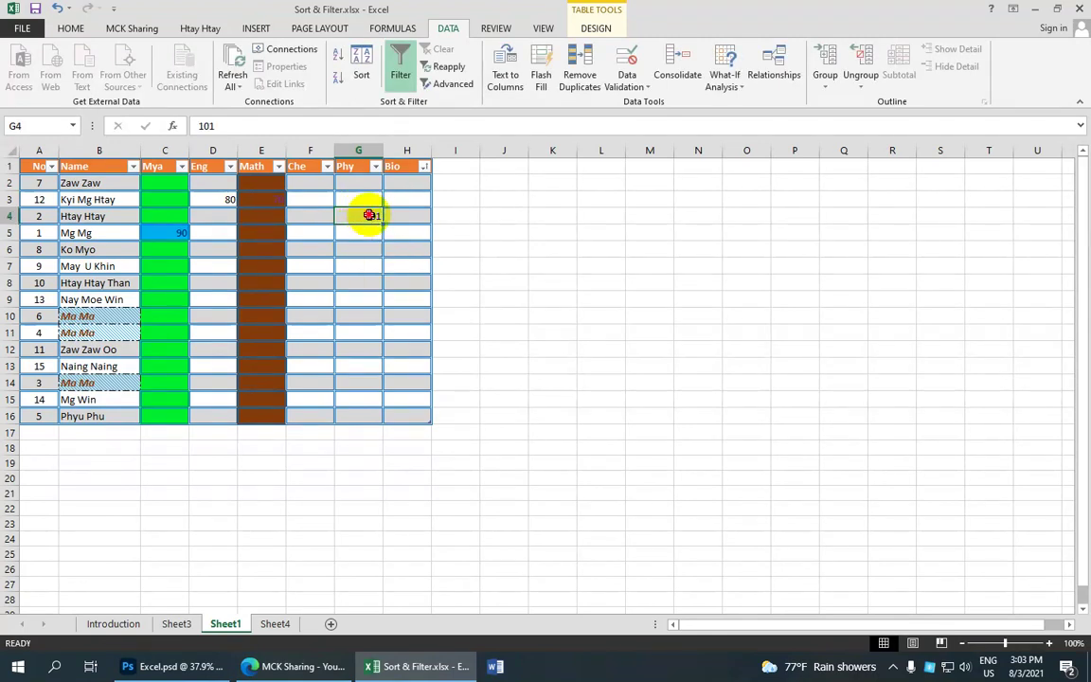
click(316, 237)
click(355, 219)
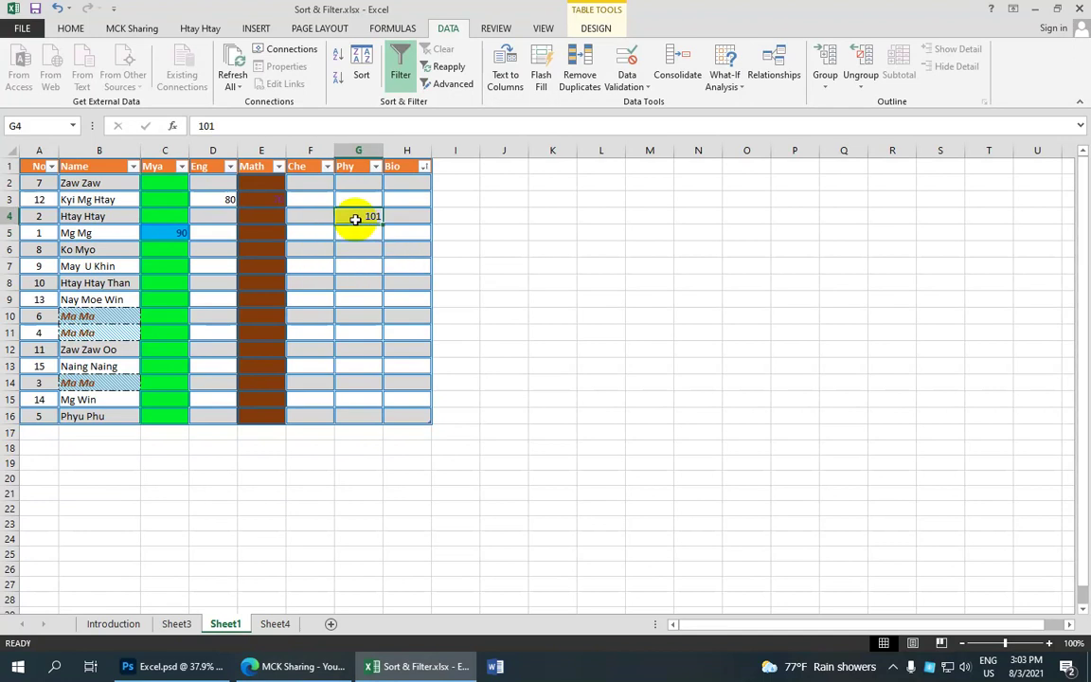
Step: Try 110 in G6, retry after the stop alert, and enter 100 instead
click(360, 249)
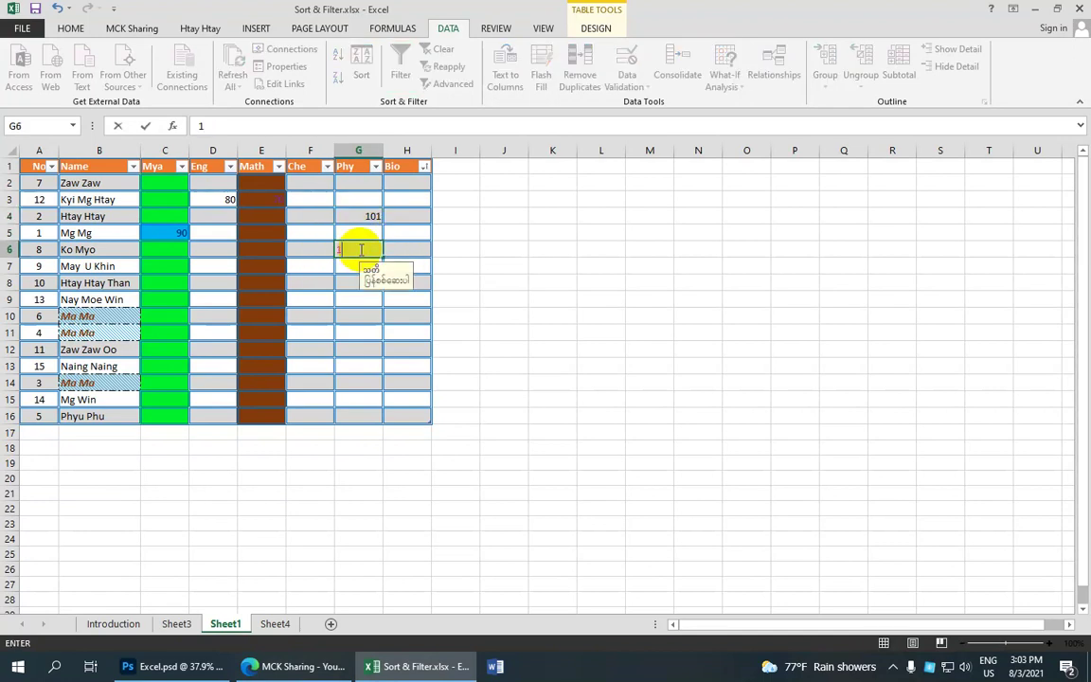
text(110)
key(Return)
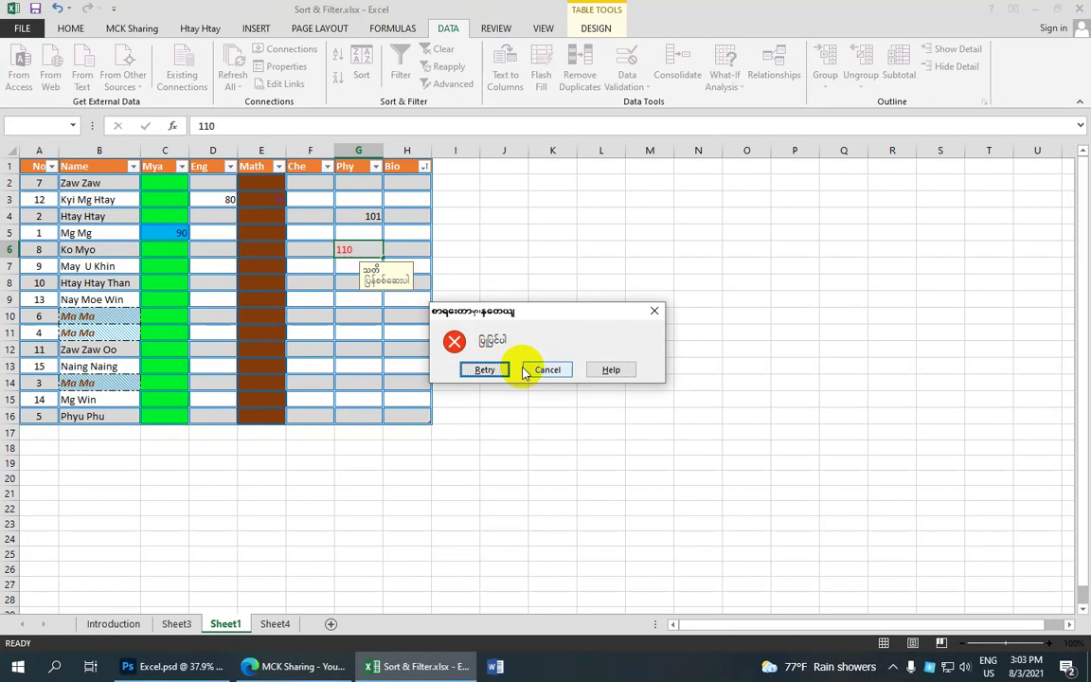
click(484, 370)
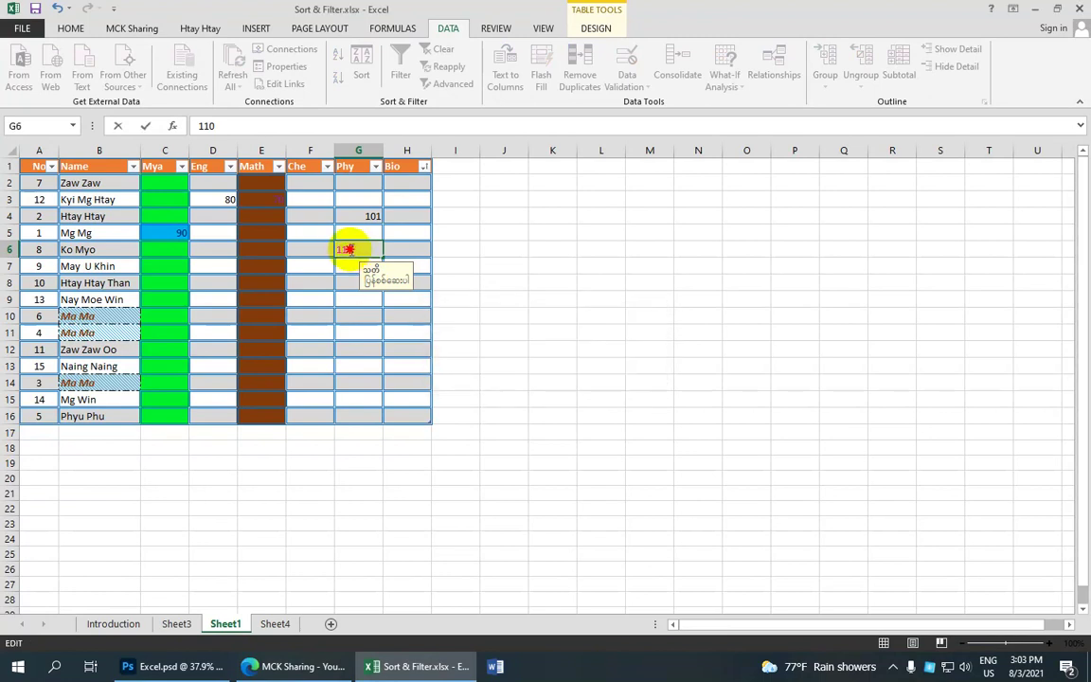
mouse_move(361, 251)
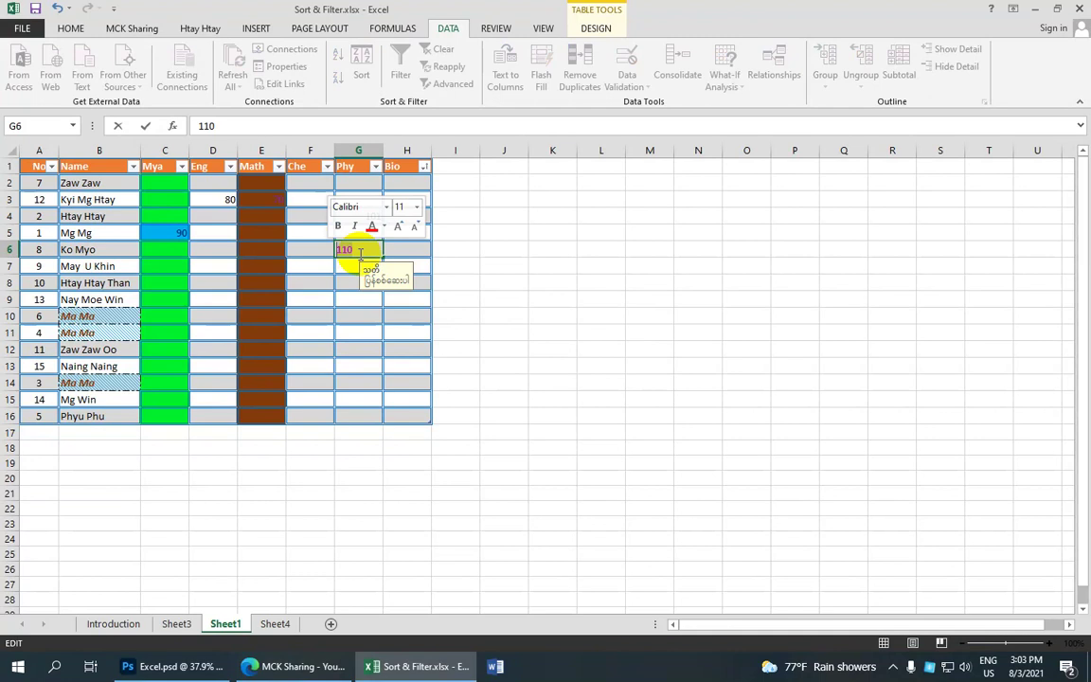
text(100)
key(Return)
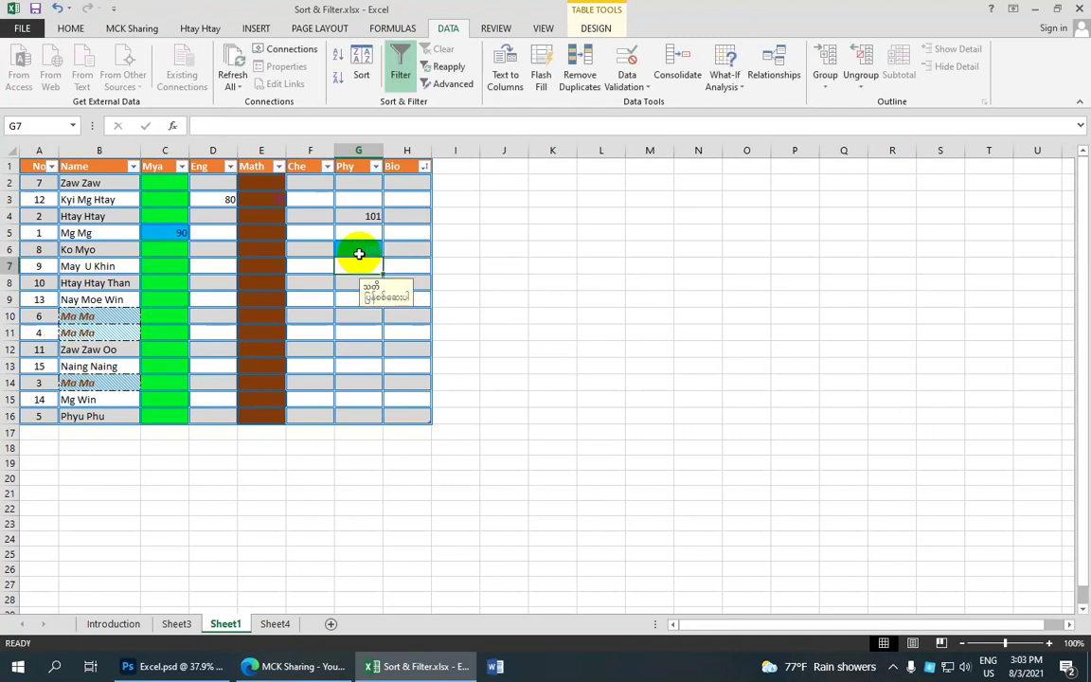
Step: Try 120 as the Math score in E8, retry after rejection, and enter 79
click(366, 215)
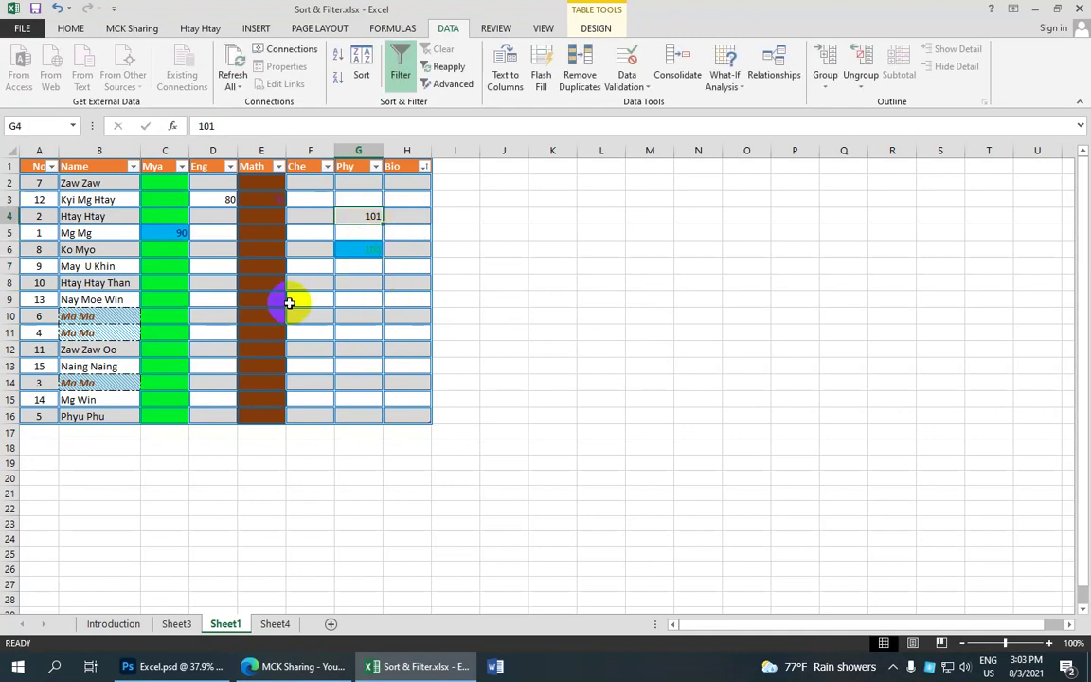
click(271, 282)
text(1)
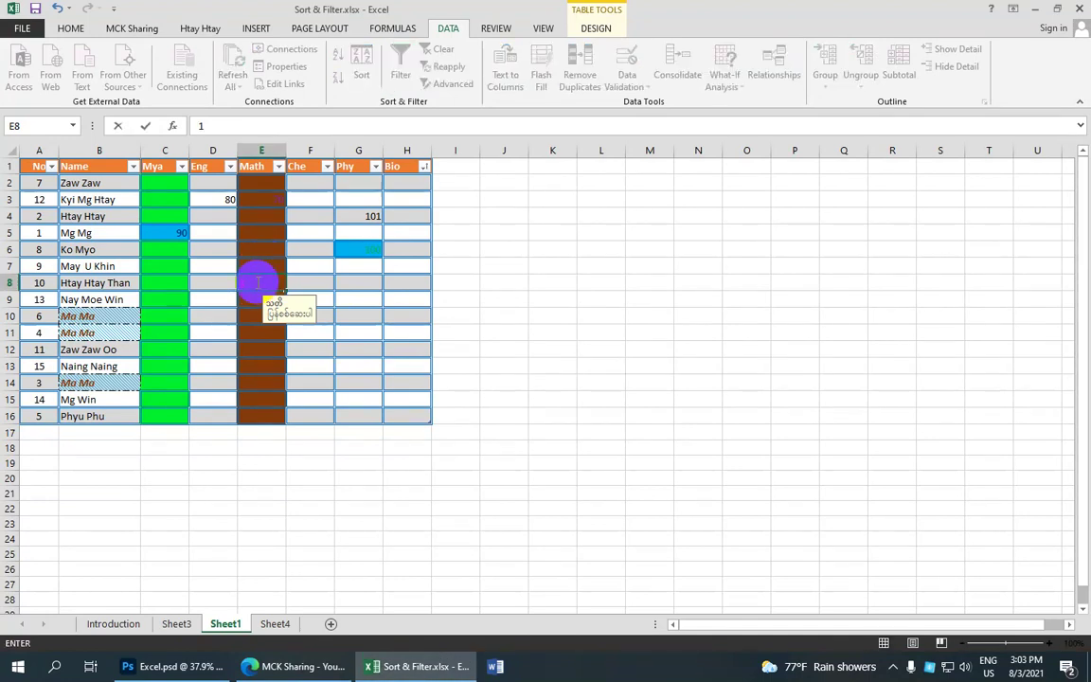
text(20)
key(Return)
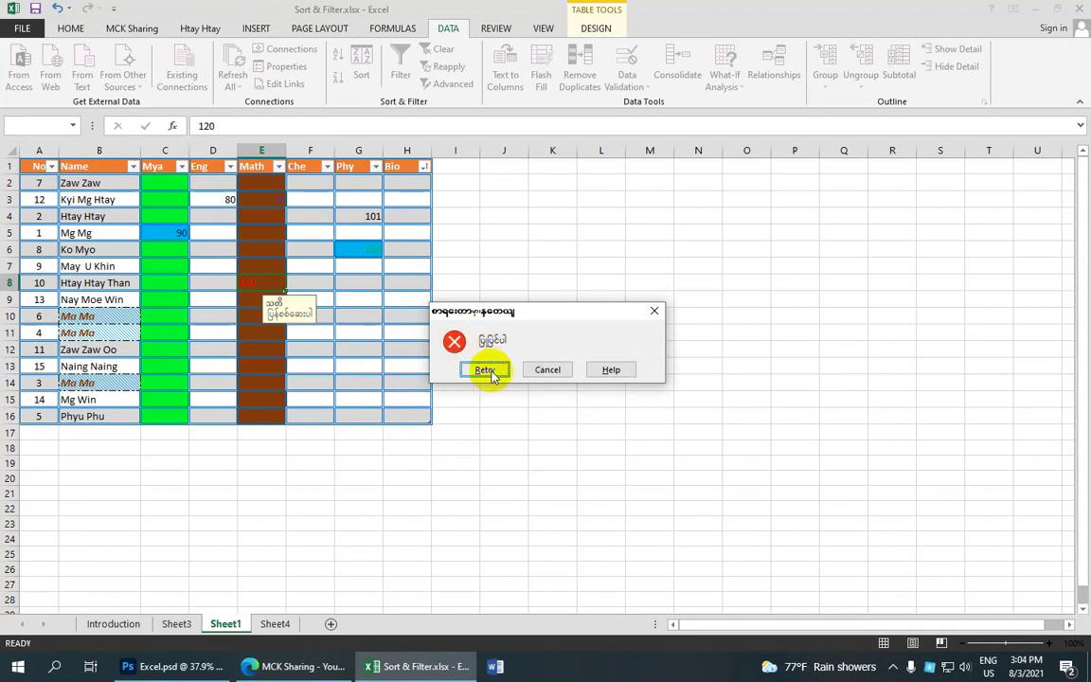
click(486, 370)
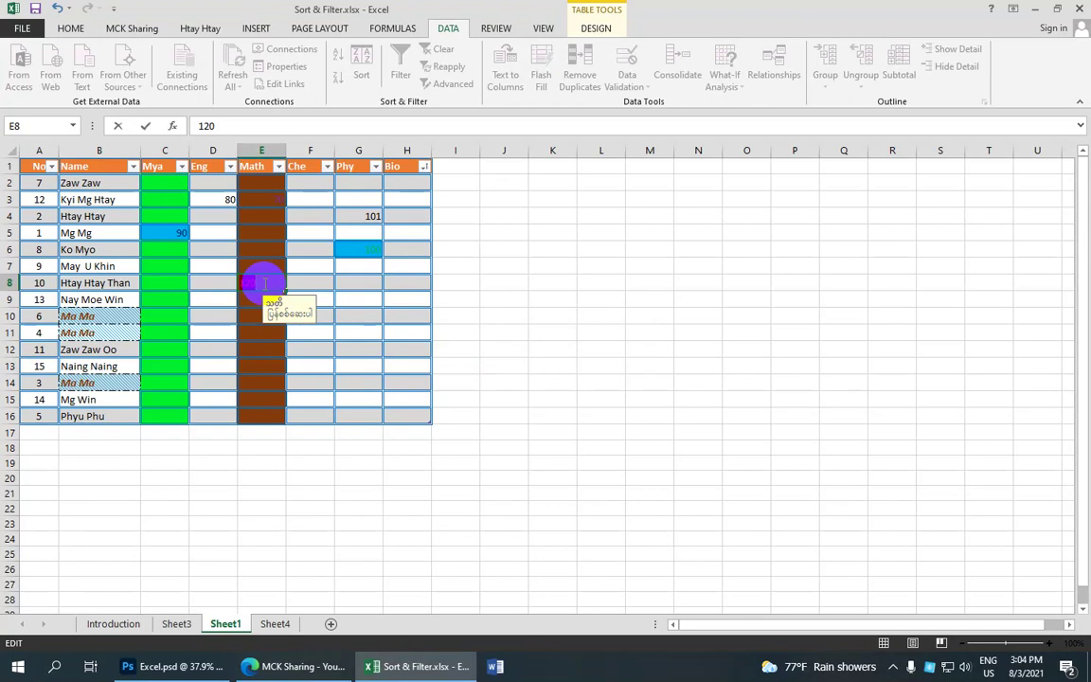
text(79)
key(Return)
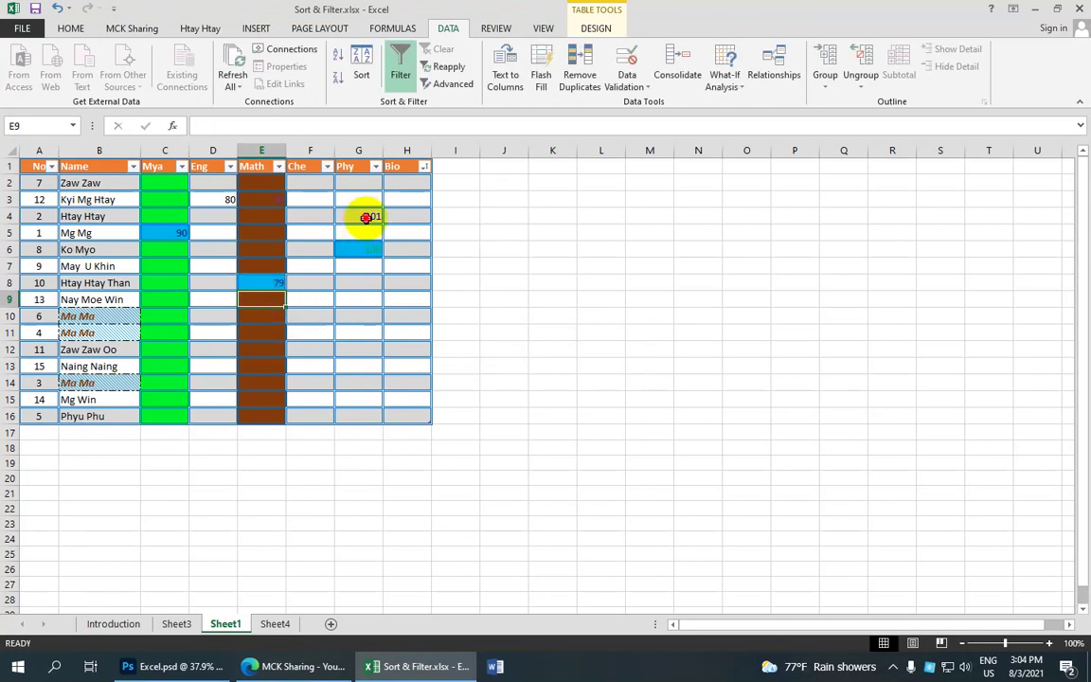
click(366, 214)
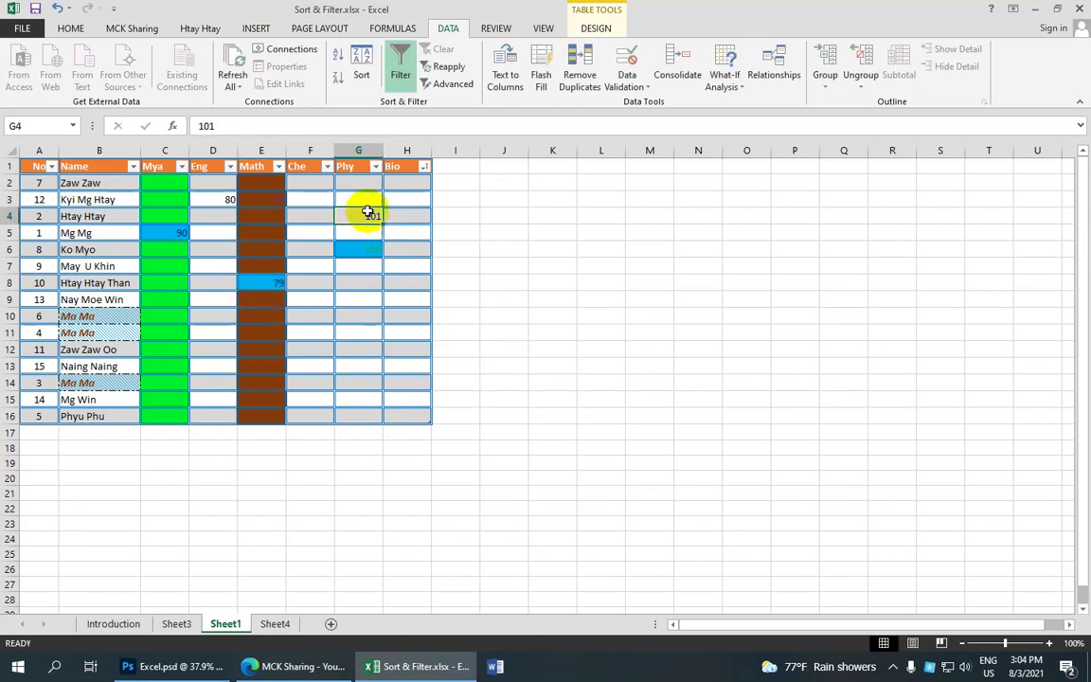
Step: Clear all data validation from C2:H16, extending to all selected cells
click(159, 183)
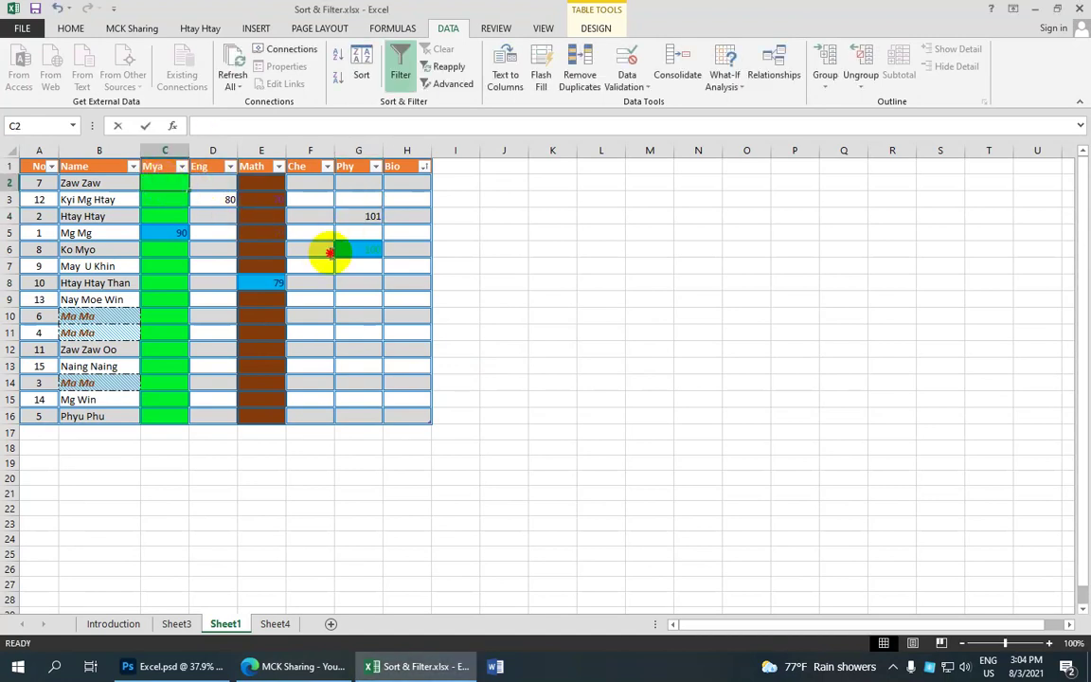
click(192, 197)
click(165, 183)
mouse_move(165, 183)
mouse_down()
mouse_move(395, 333)
mouse_move(414, 413)
mouse_up()
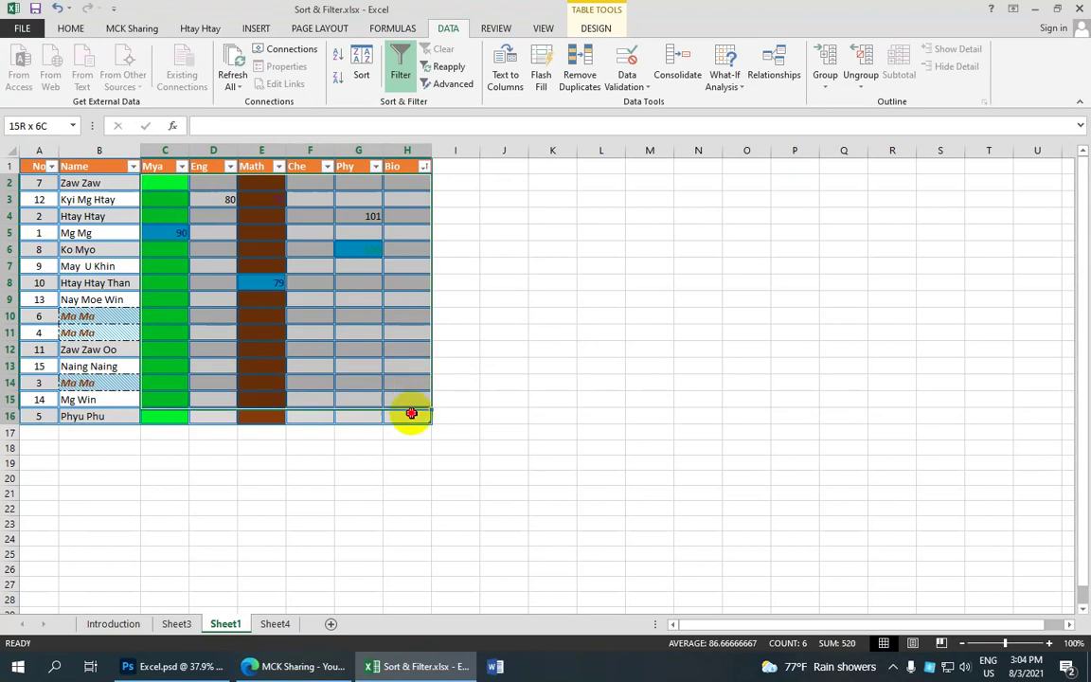
click(625, 82)
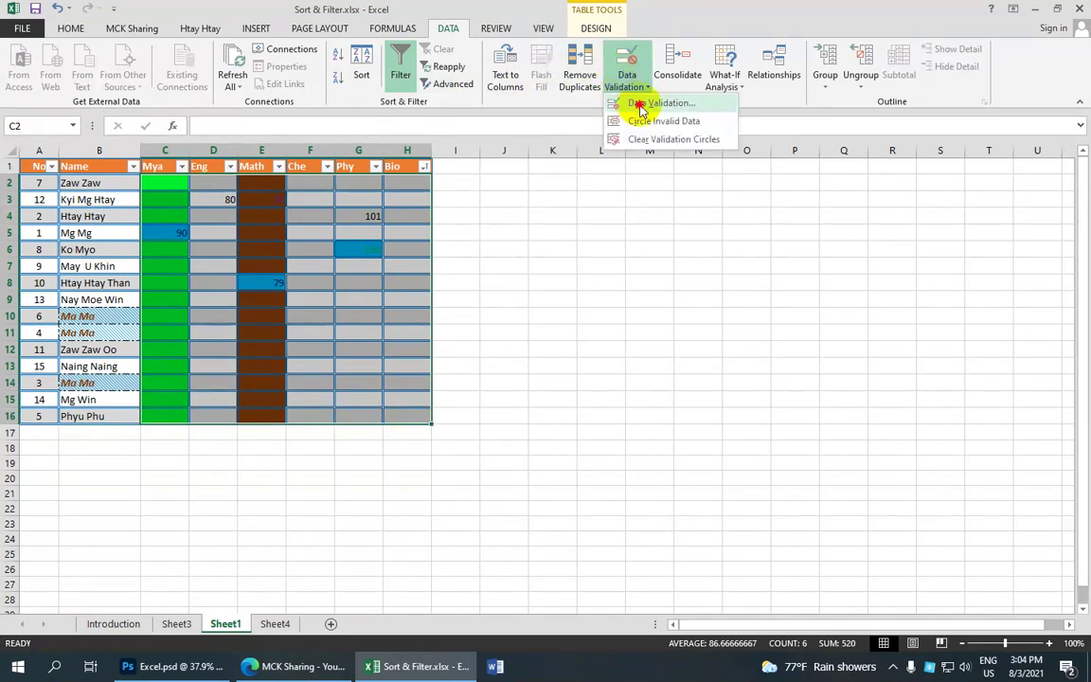
click(640, 106)
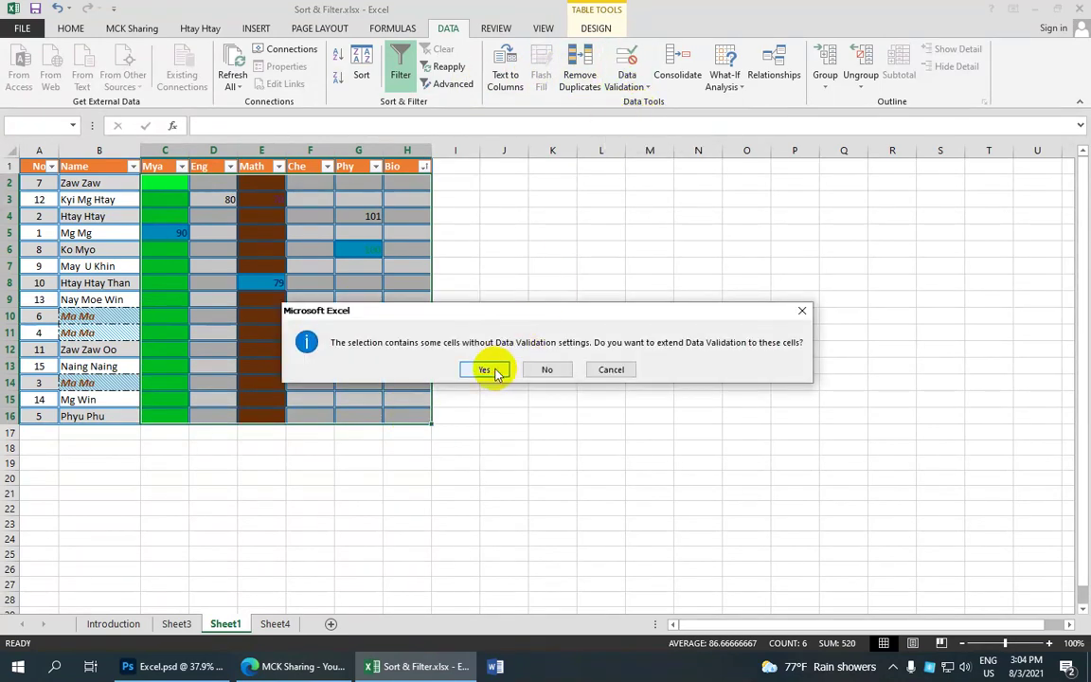
click(487, 369)
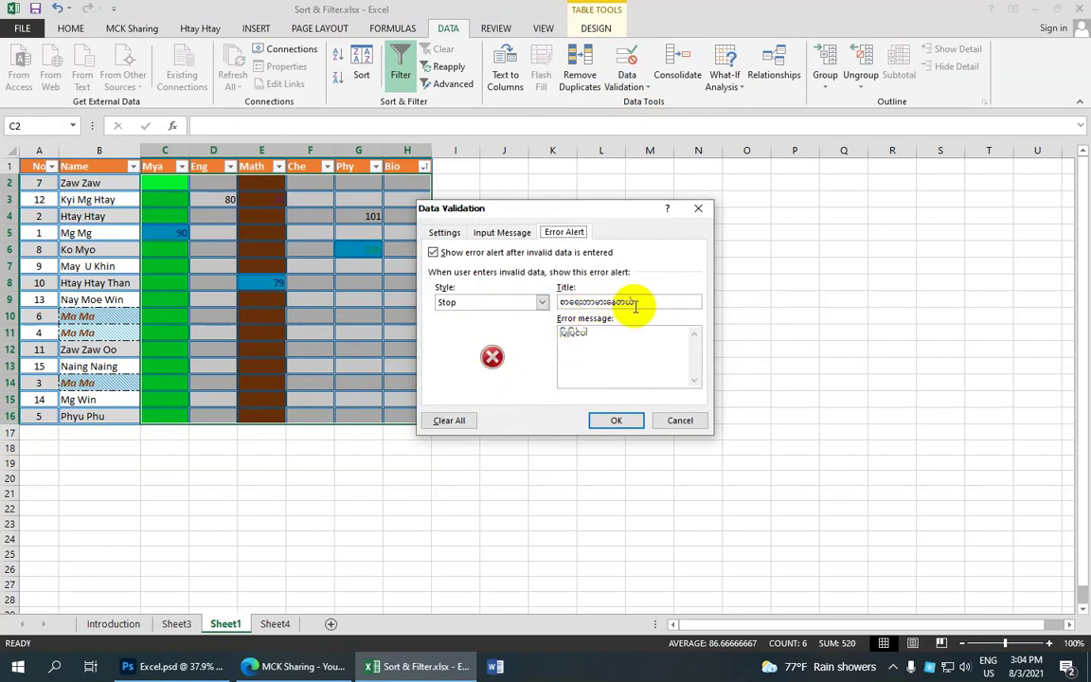
click(450, 420)
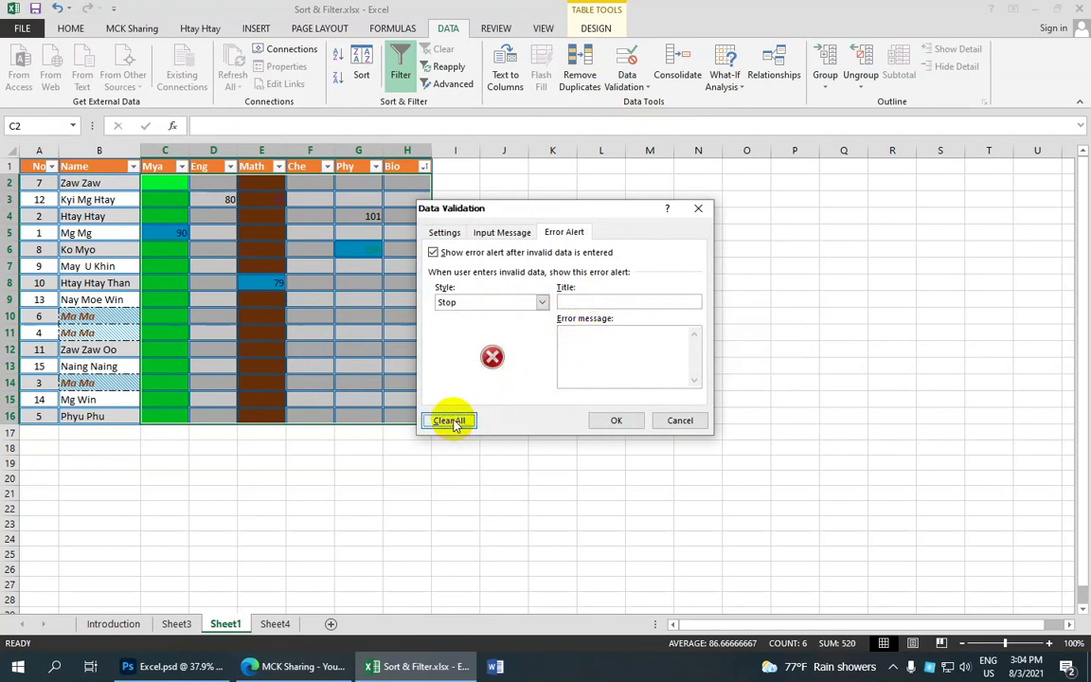
click(617, 420)
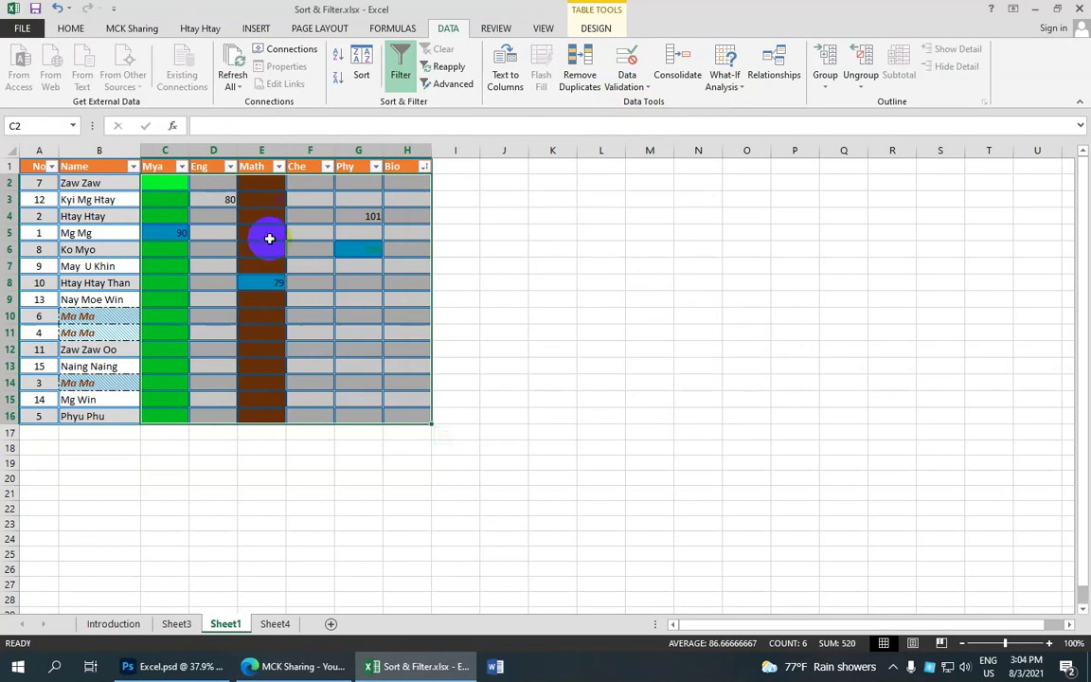
Step: Delete all entered scores from C2:H16
click(213, 199)
mouse_move(165, 183)
mouse_down()
mouse_move(407, 384)
mouse_move(408, 414)
mouse_up()
key(Delete)
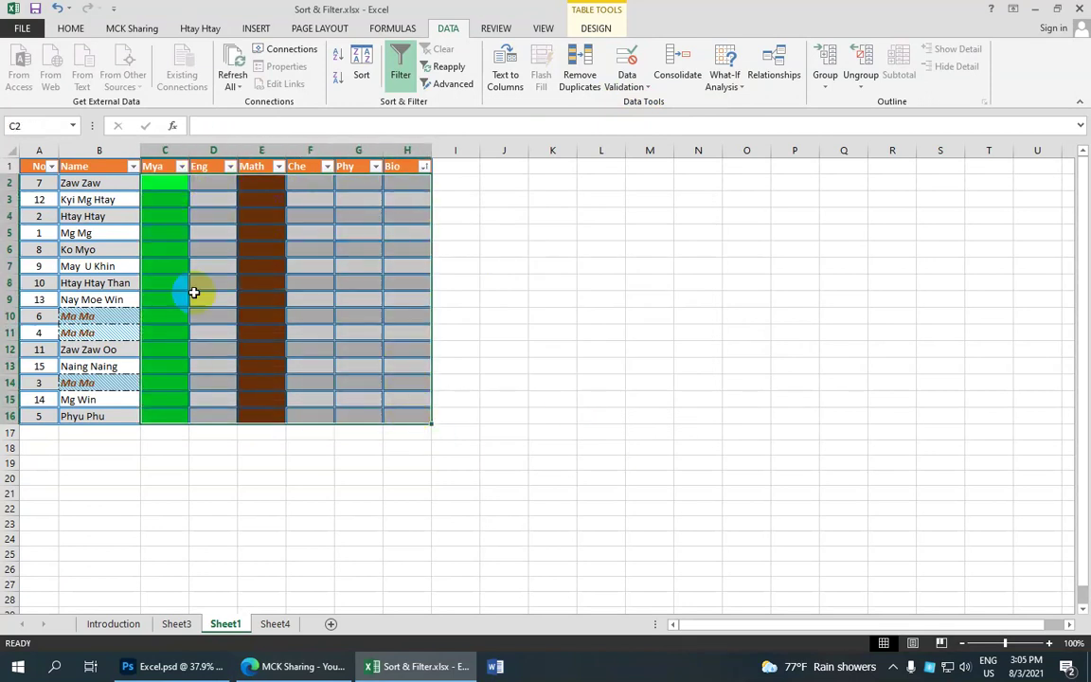
click(151, 197)
click(157, 182)
text(101)
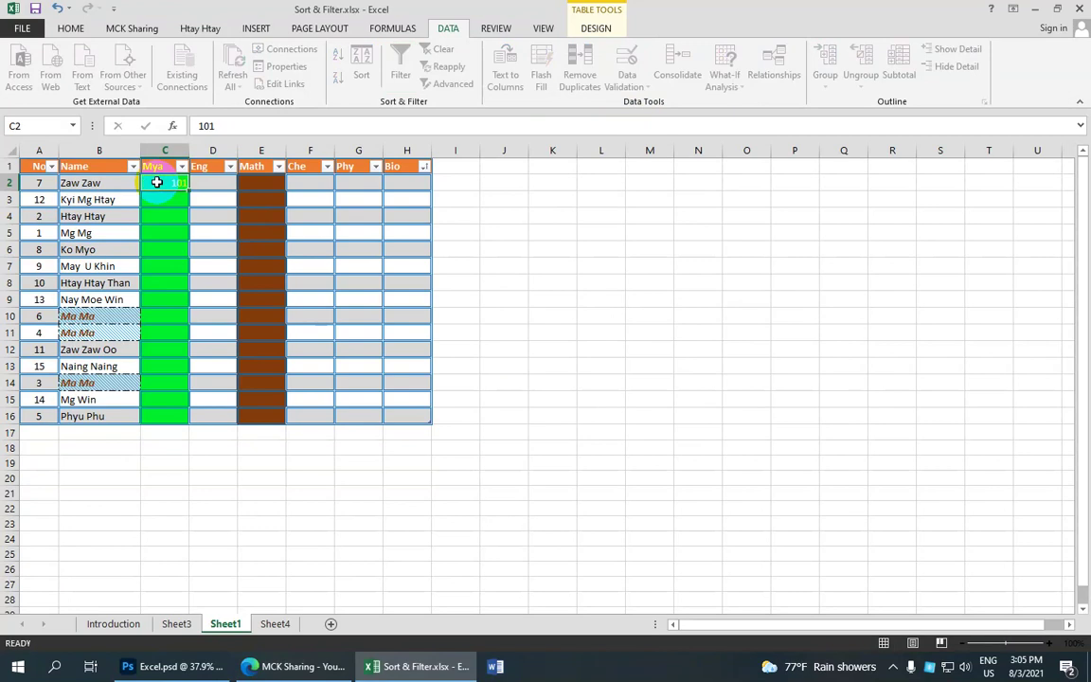
key(Return)
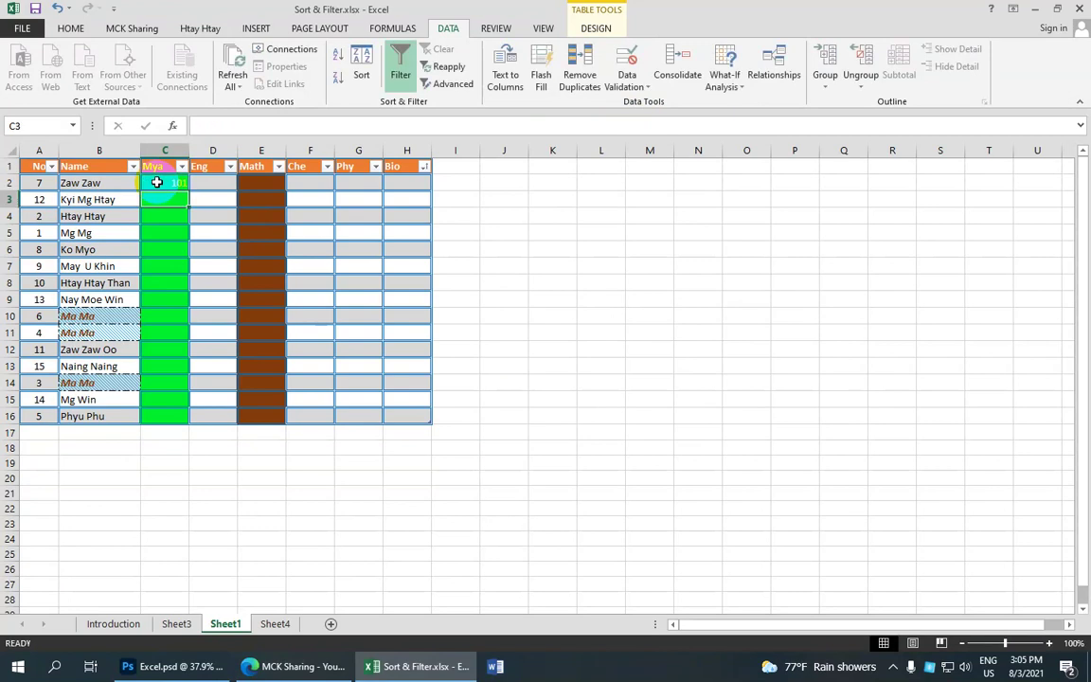
click(208, 200)
text(10)
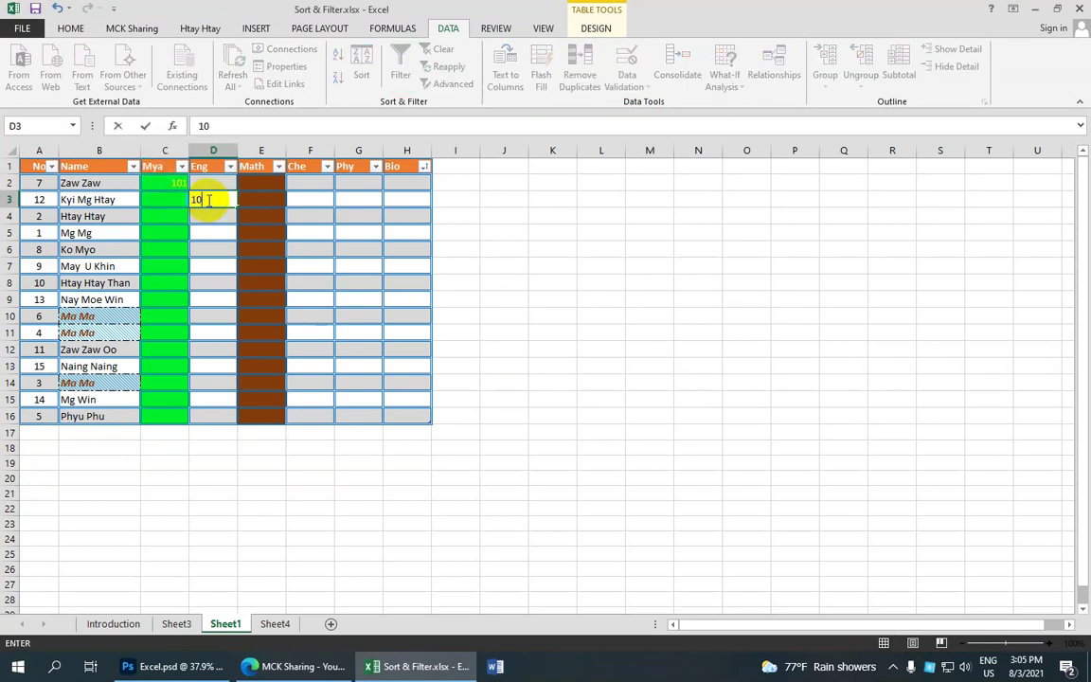
key(BackSpace)
key(BackSpace)
text(1100)
key(Return)
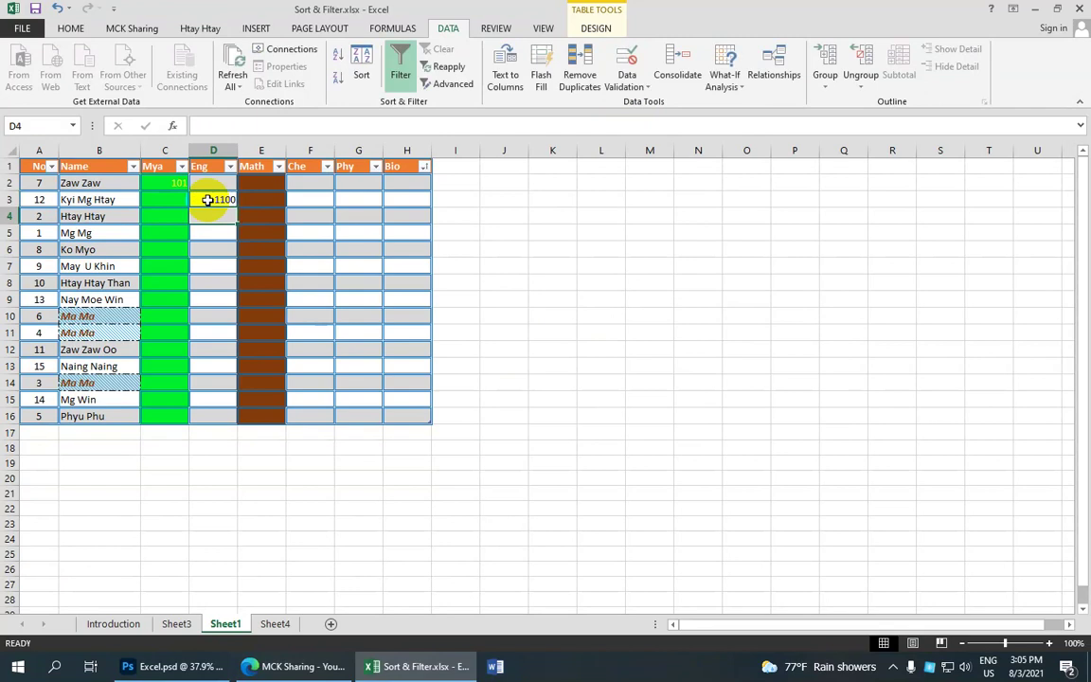
click(263, 244)
text(12)
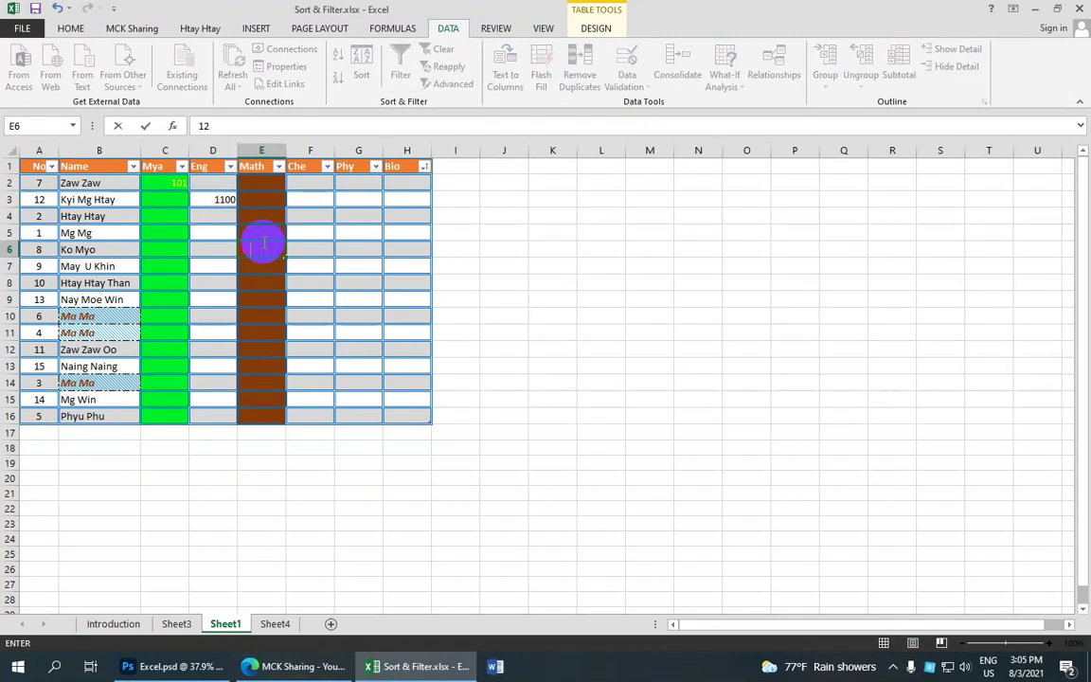
text(0)
key(Return)
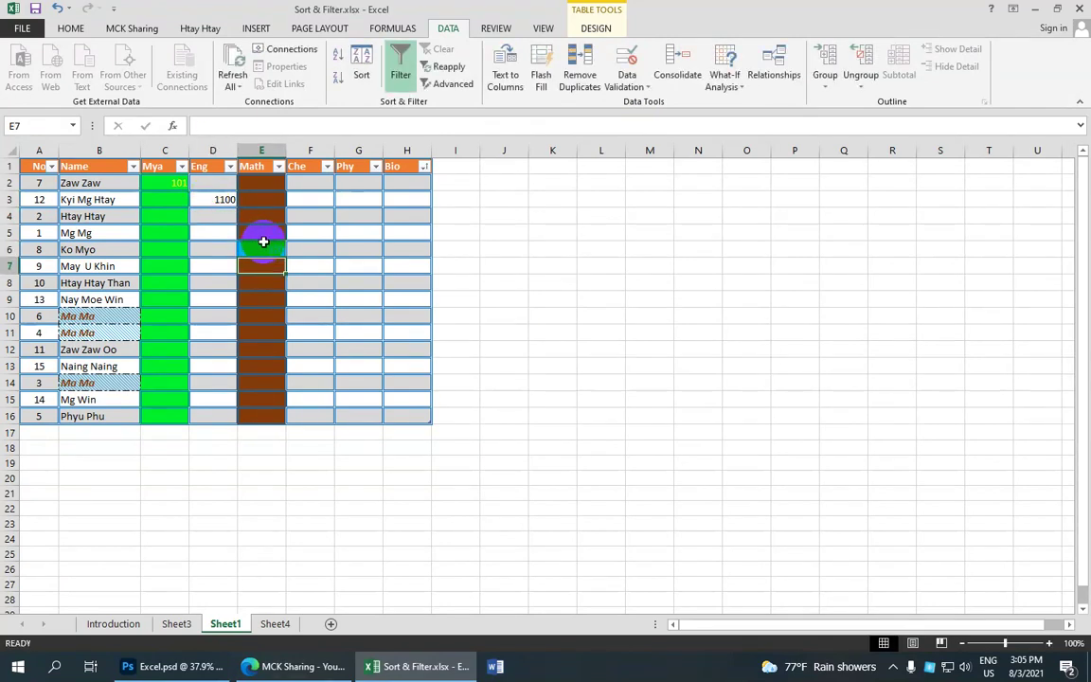
drag(162, 183, 414, 421)
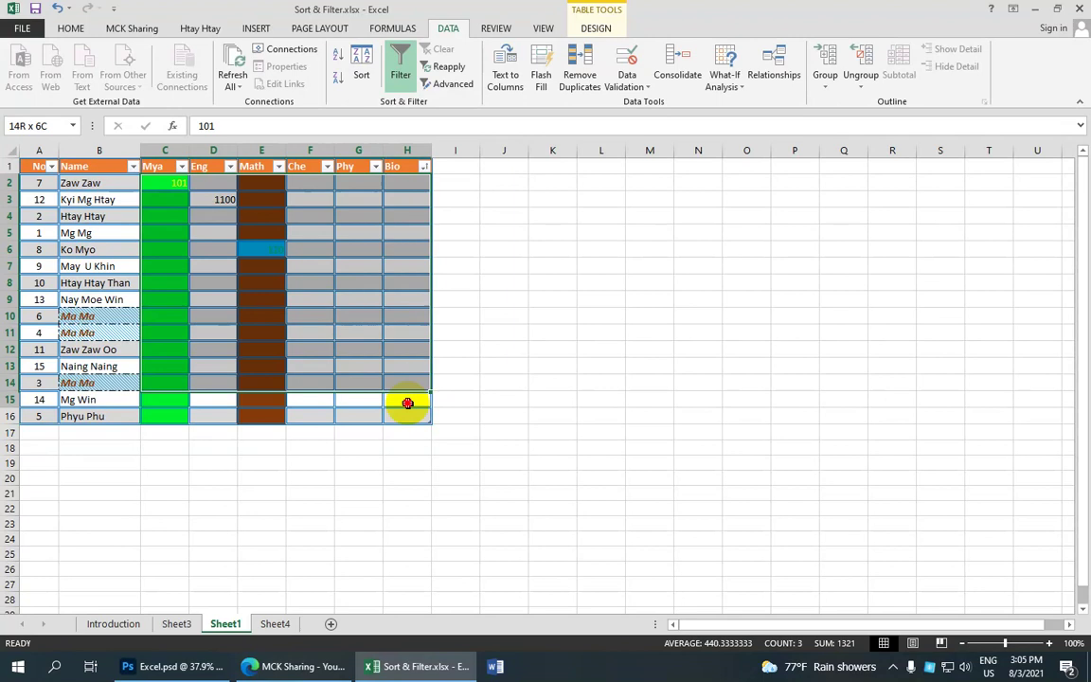
key(Delete)
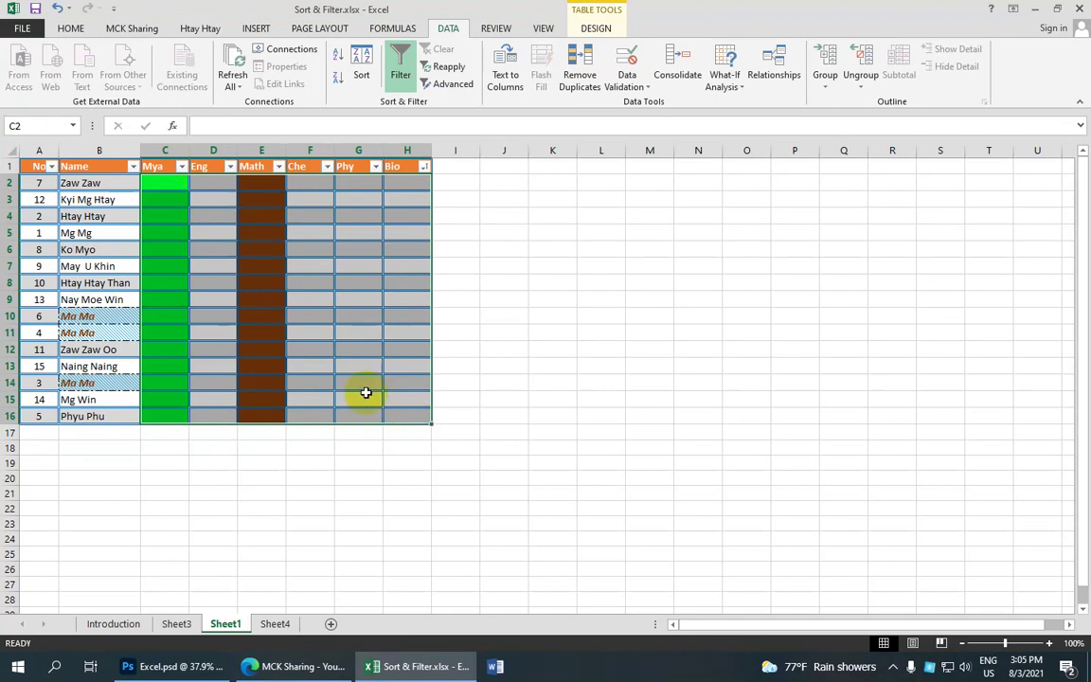
Step: Open Data Validation for the score cells C2:H16
click(163, 197)
drag(162, 183, 426, 419)
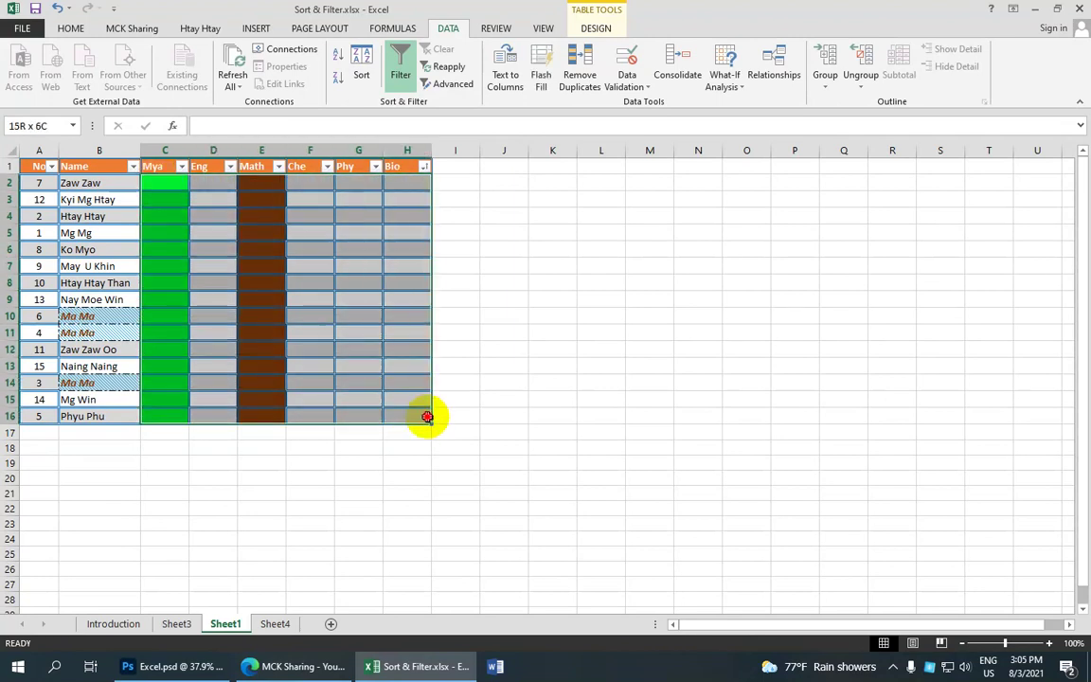
click(629, 87)
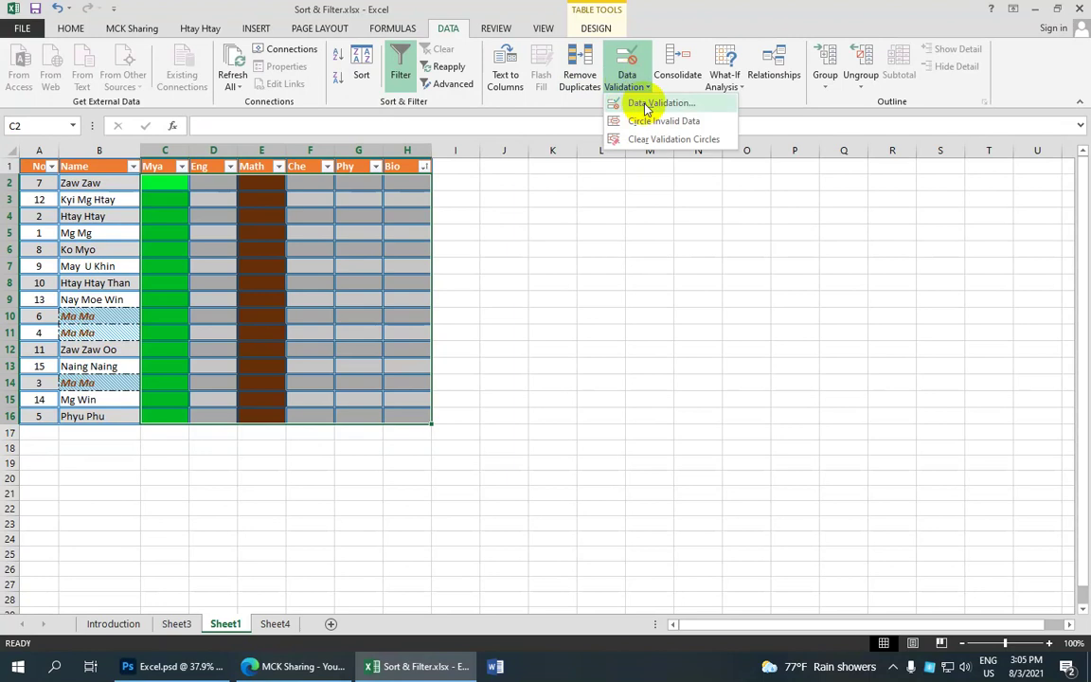
click(644, 104)
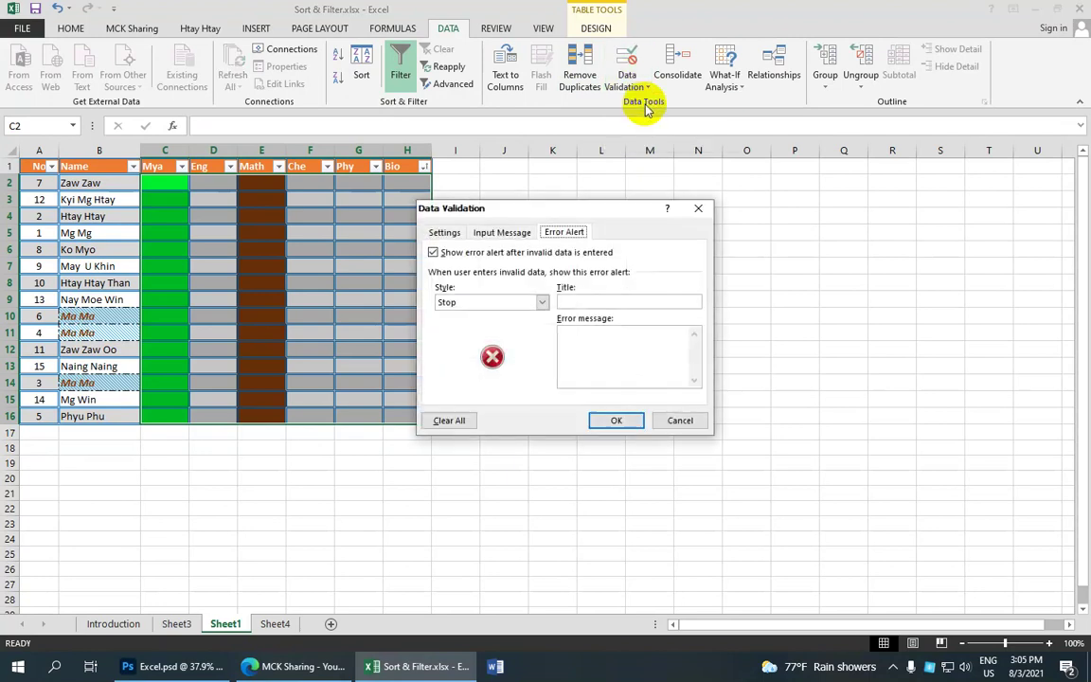
Step: Give the Stop error alert a Burmese title and a Burmese error message
click(575, 302)
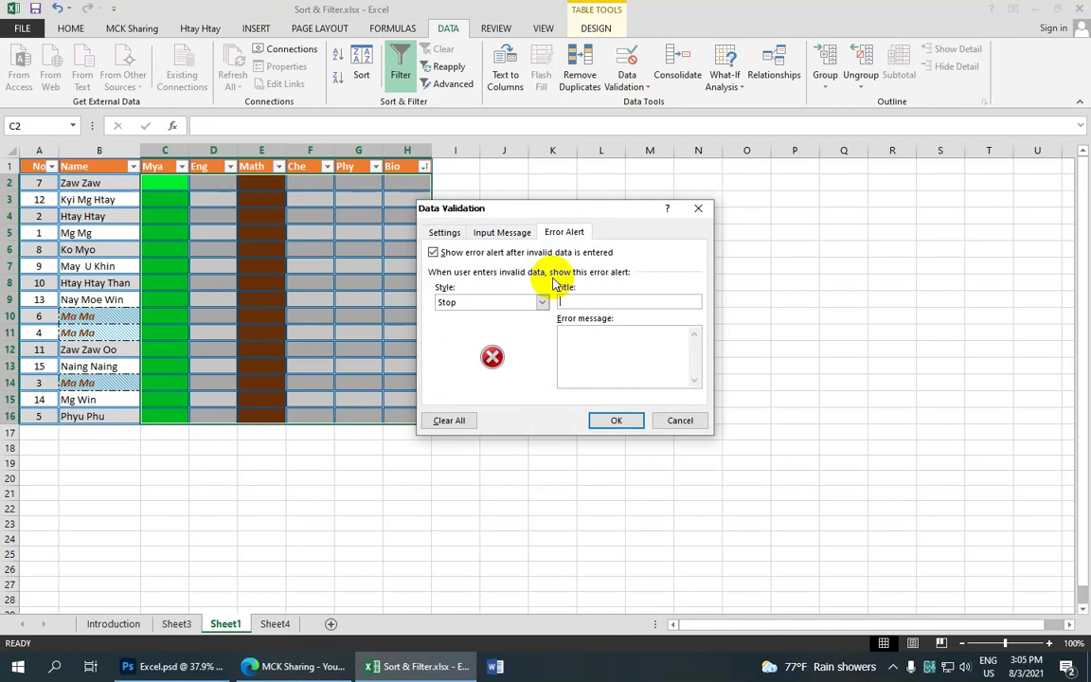
text(သတိ)
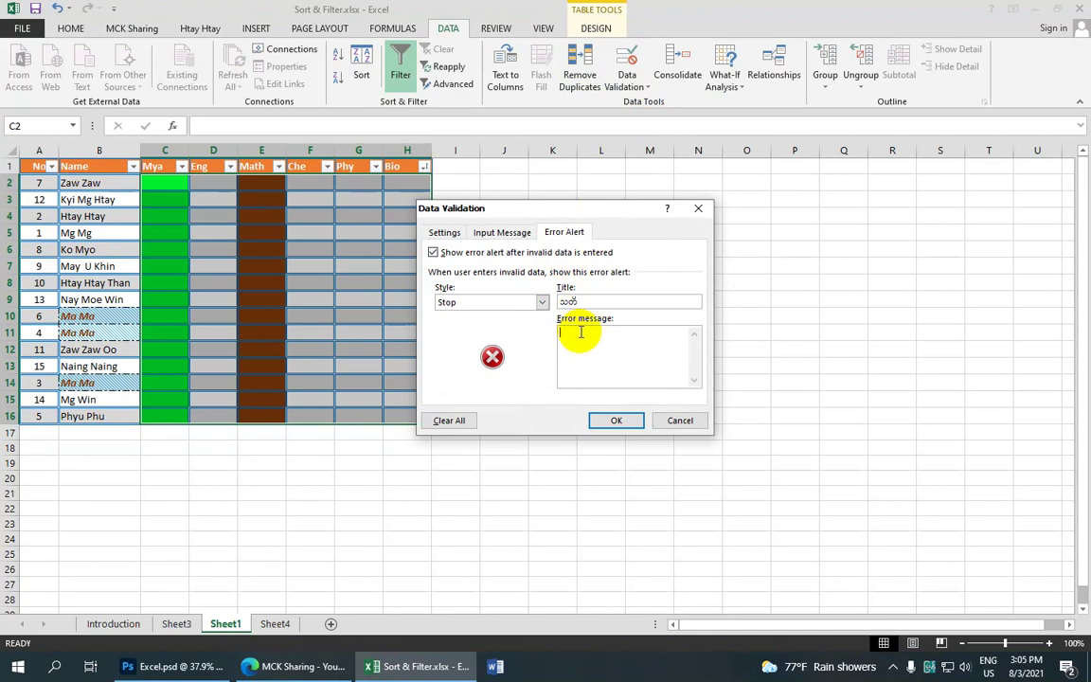
click(566, 334)
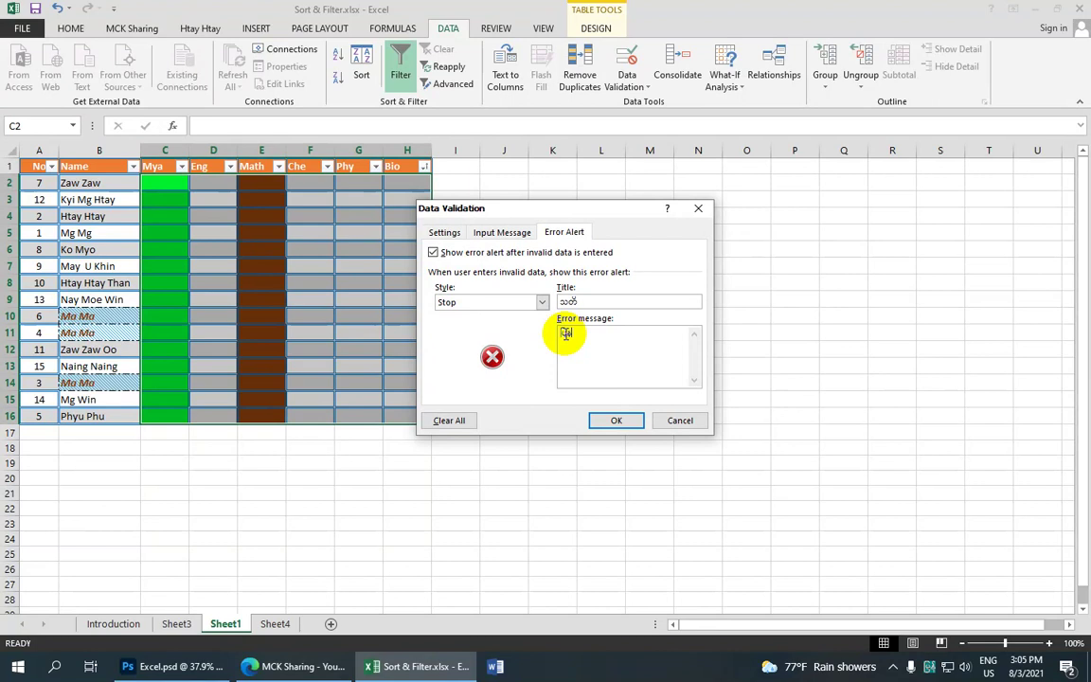
text(ားနေပါ)
click(490, 236)
Step: Type a Burmese input prompt title, fixing a typo, and a short Burmese prompt message
click(464, 300)
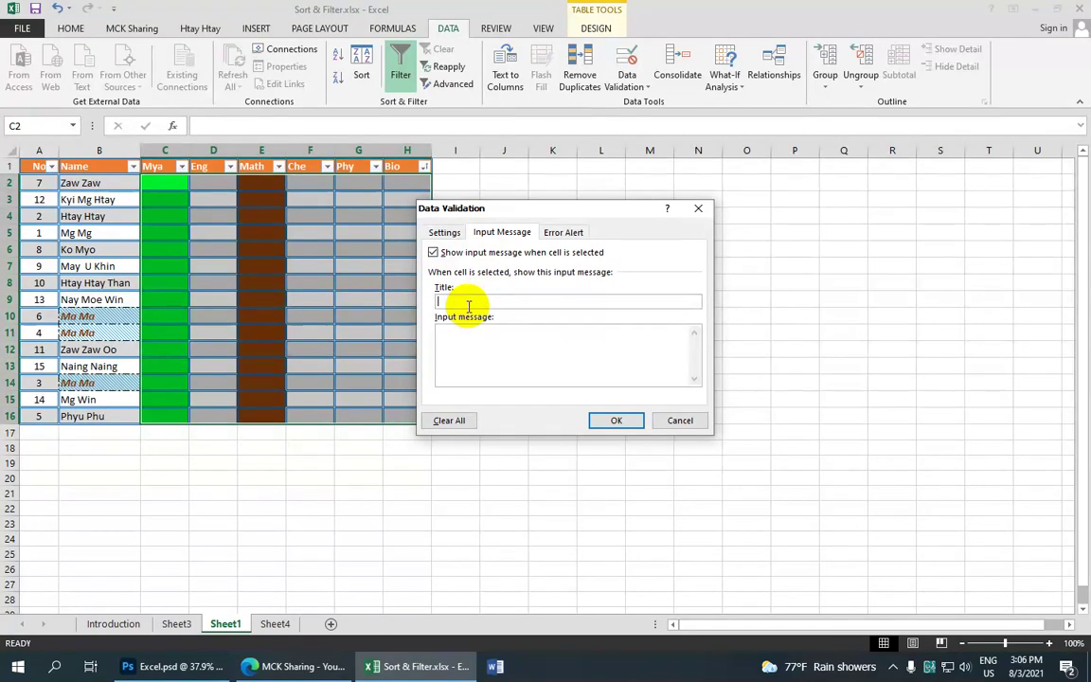
text(ာ)
text(ချ)
key(BackSpace)
key(BackSpace)
key(BackSpace)
key(BackSpace)
text(ော)
text(က်)
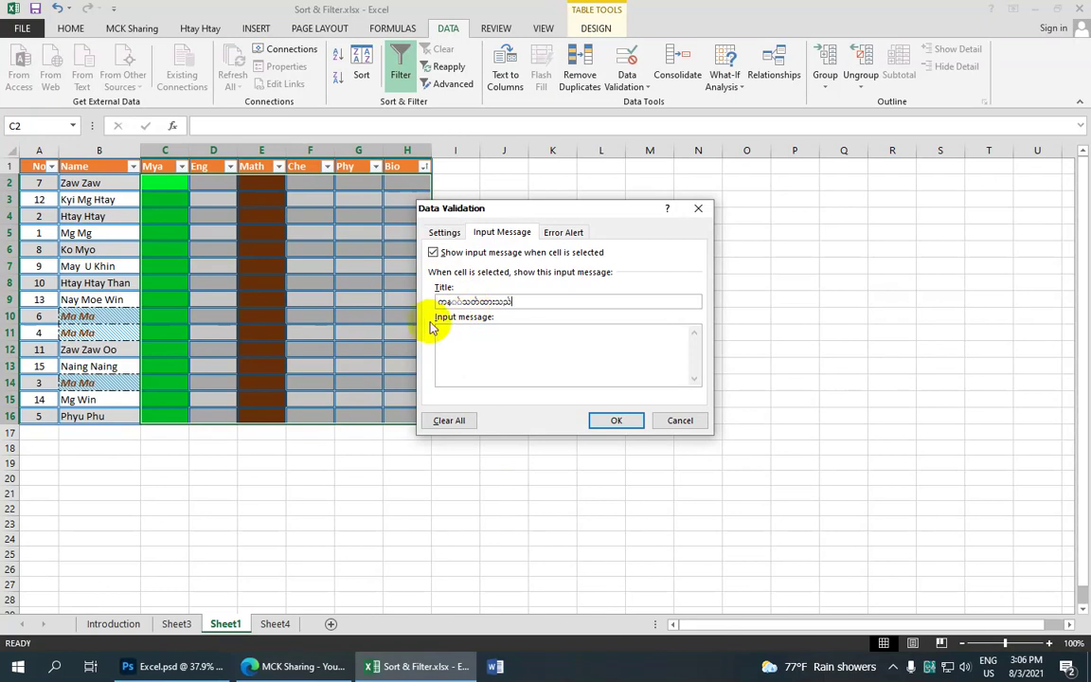
click(457, 336)
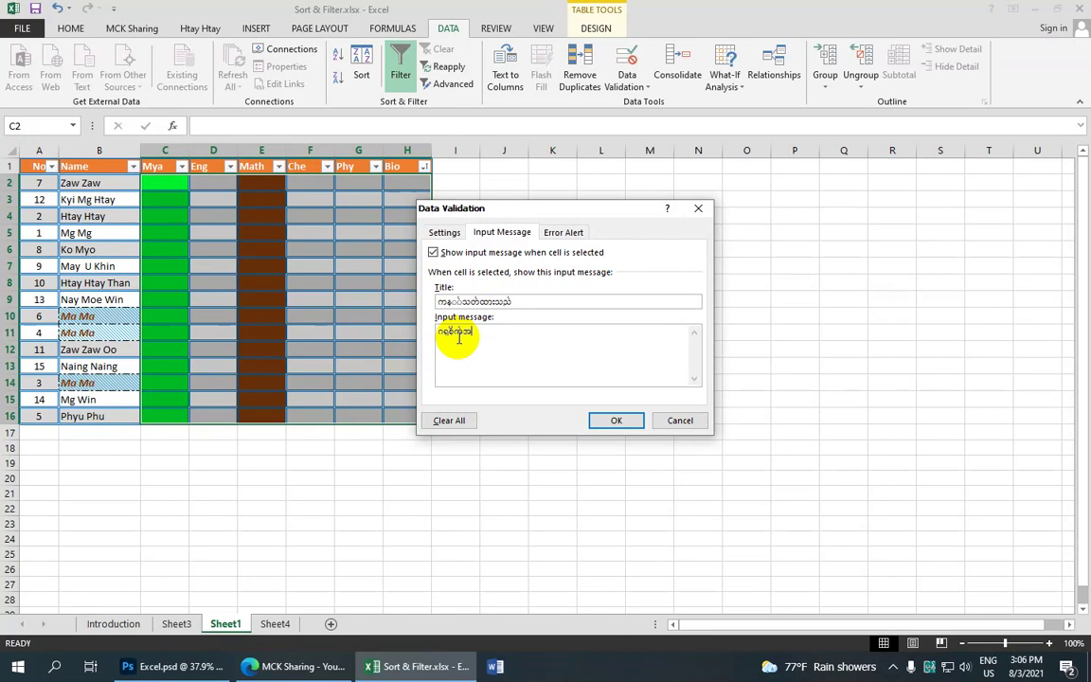
text(ါ)
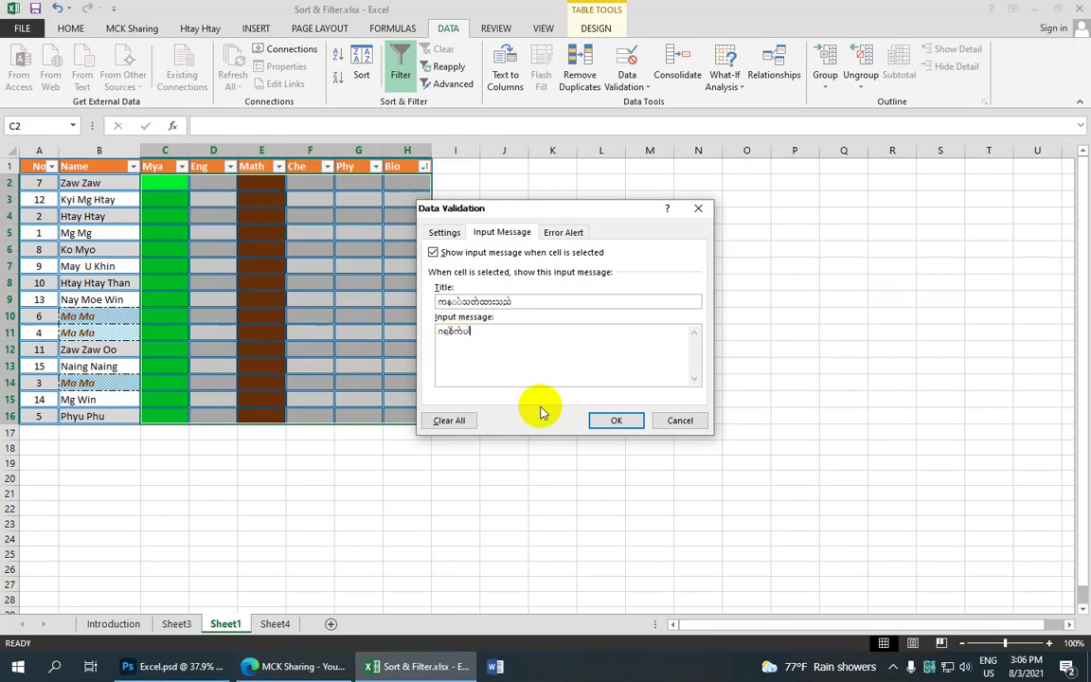
Step: Allow only whole numbers with minimum 50 and maximum 150 for the score cells
click(451, 235)
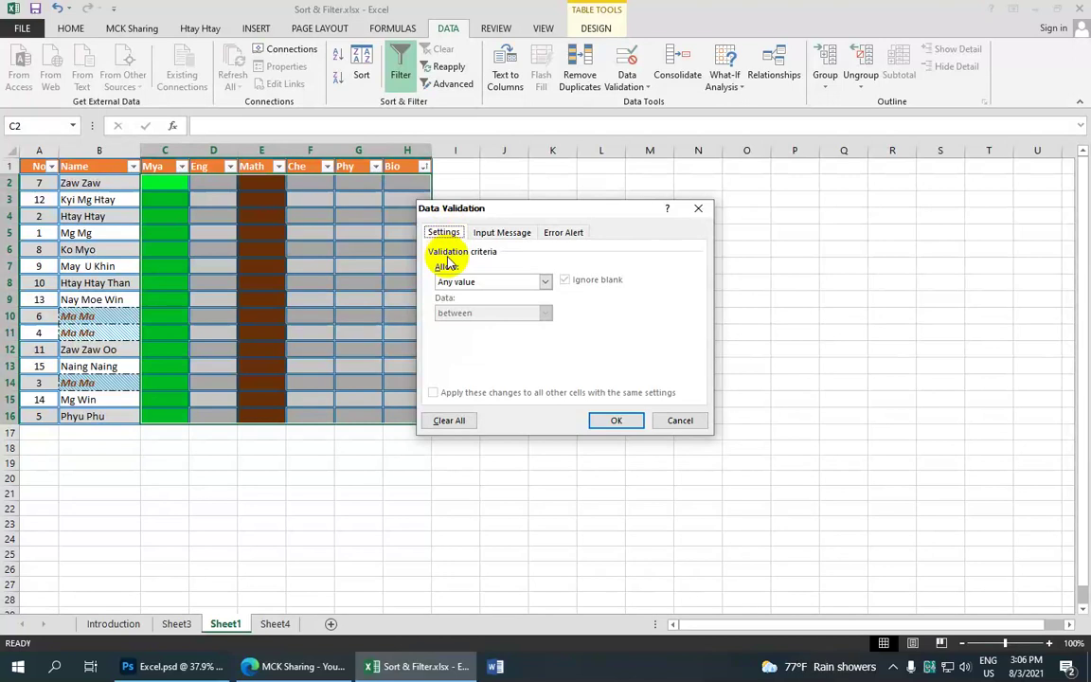
click(546, 282)
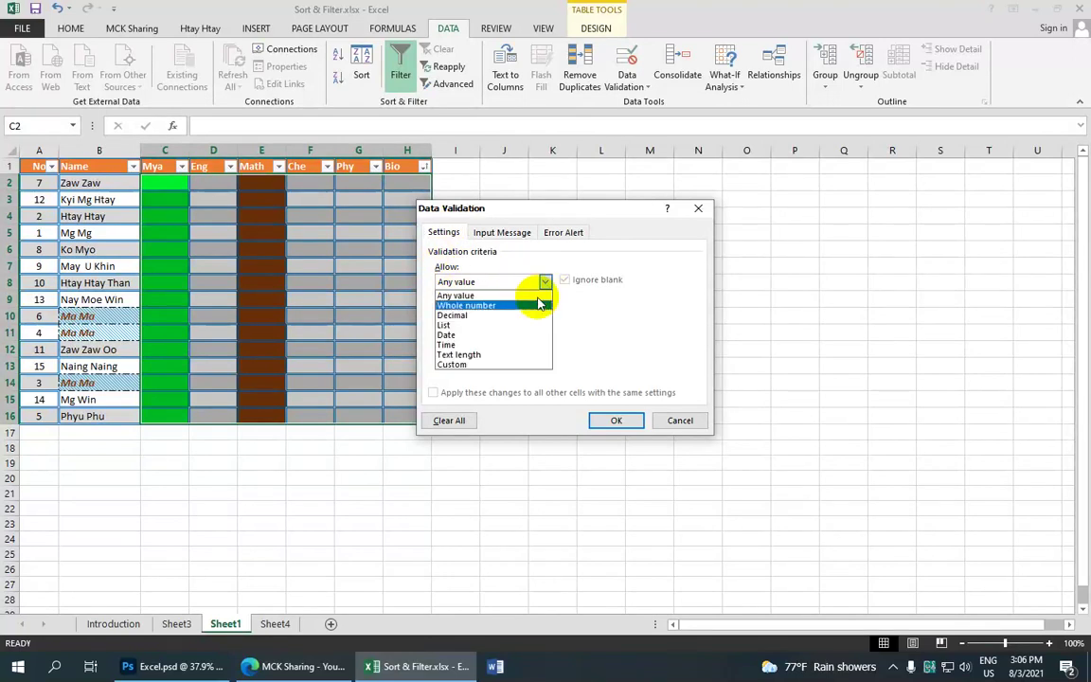
click(488, 303)
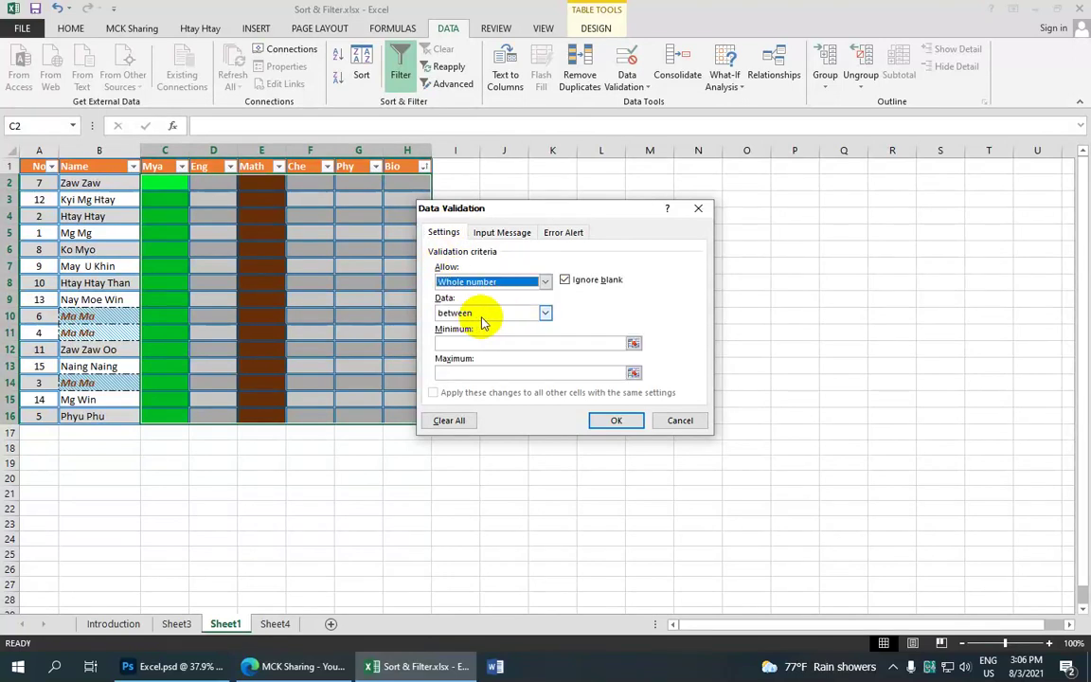
click(462, 345)
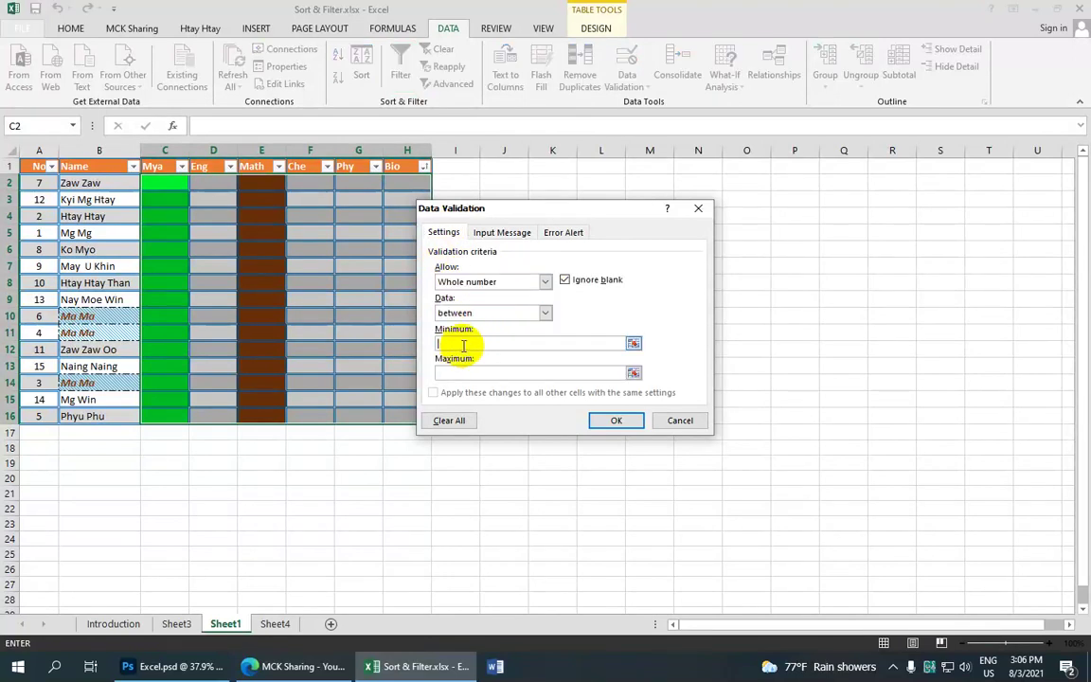
text(1)
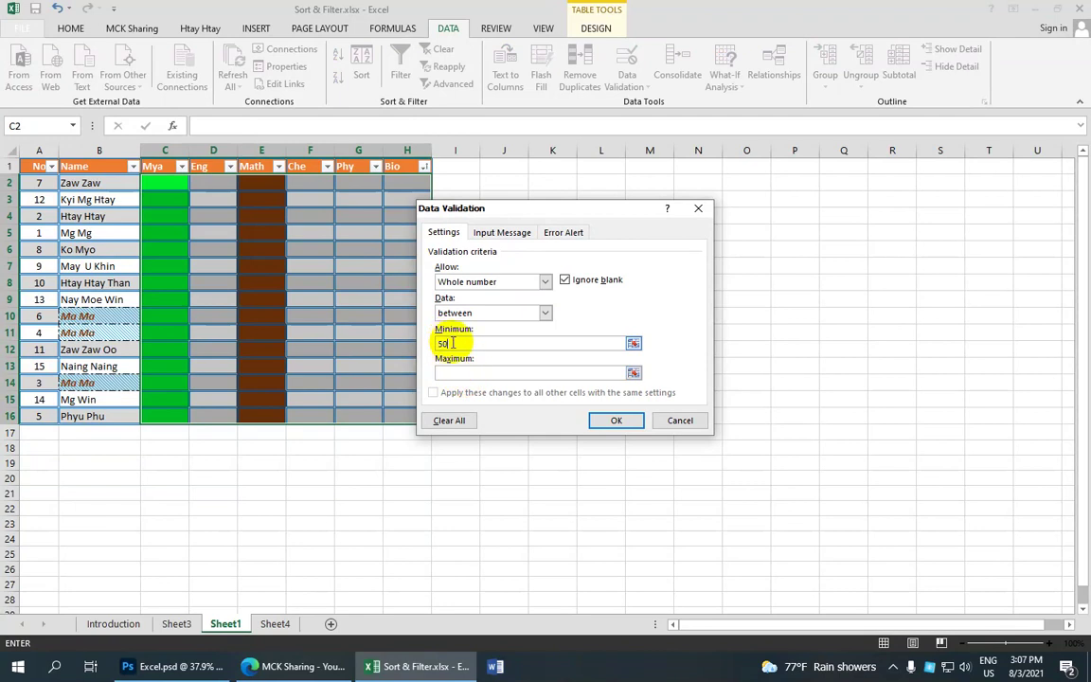
click(452, 372)
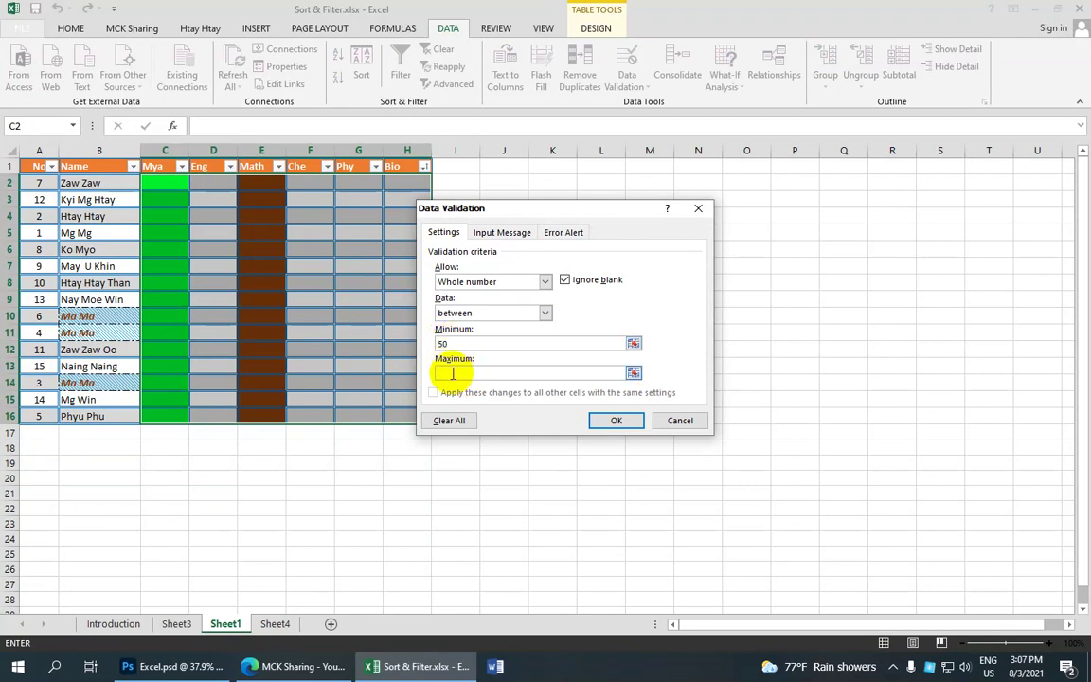
text(150)
Step: Apply the validation, try 1 in C2, retry after rejection, and enter 60
click(616, 420)
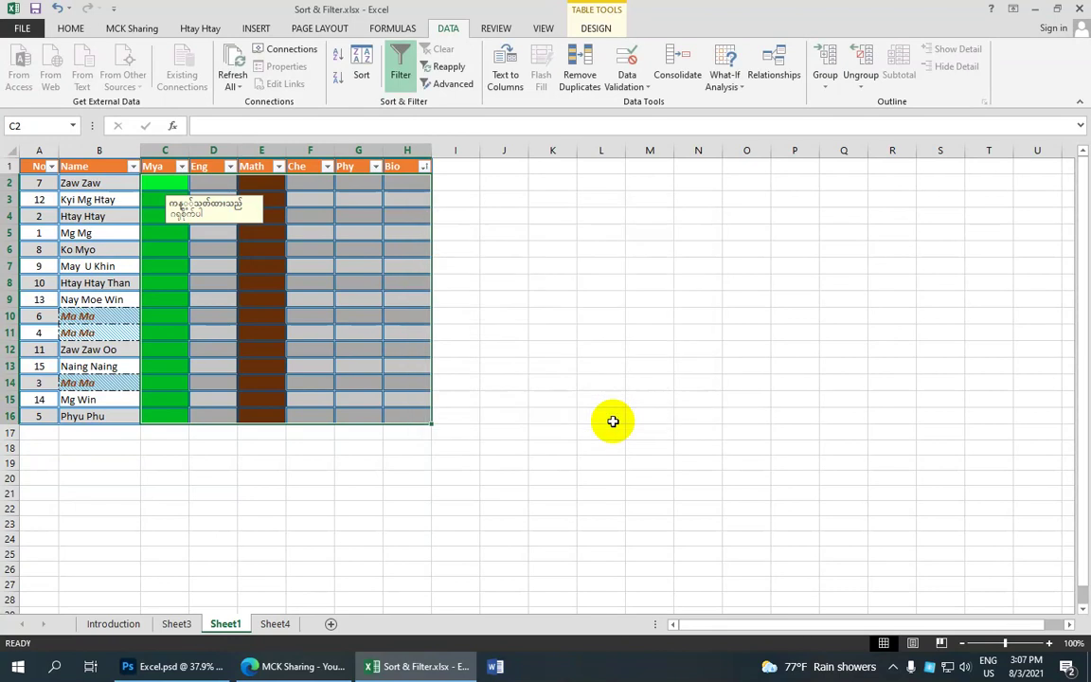
click(169, 186)
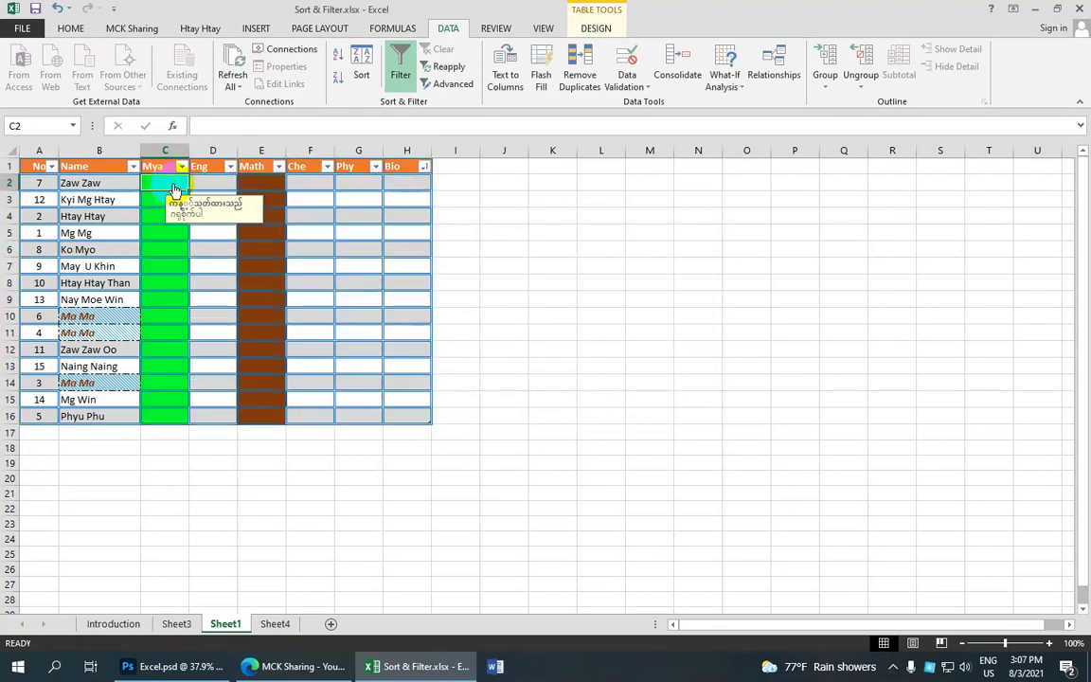
text(1)
key(Return)
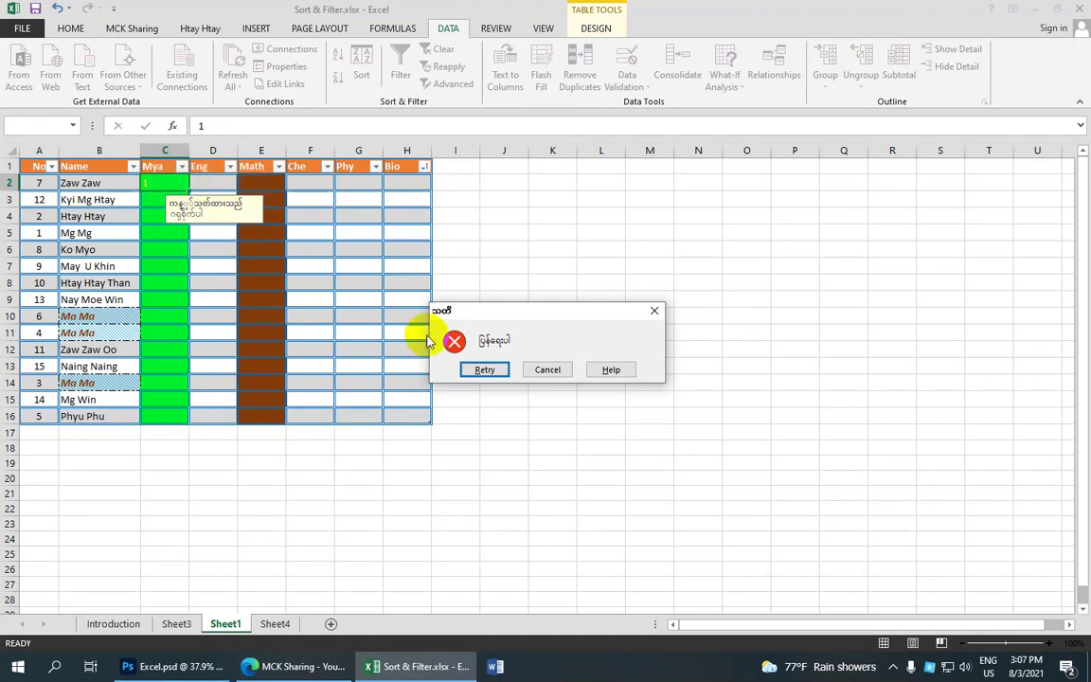
click(485, 369)
double_click(155, 185)
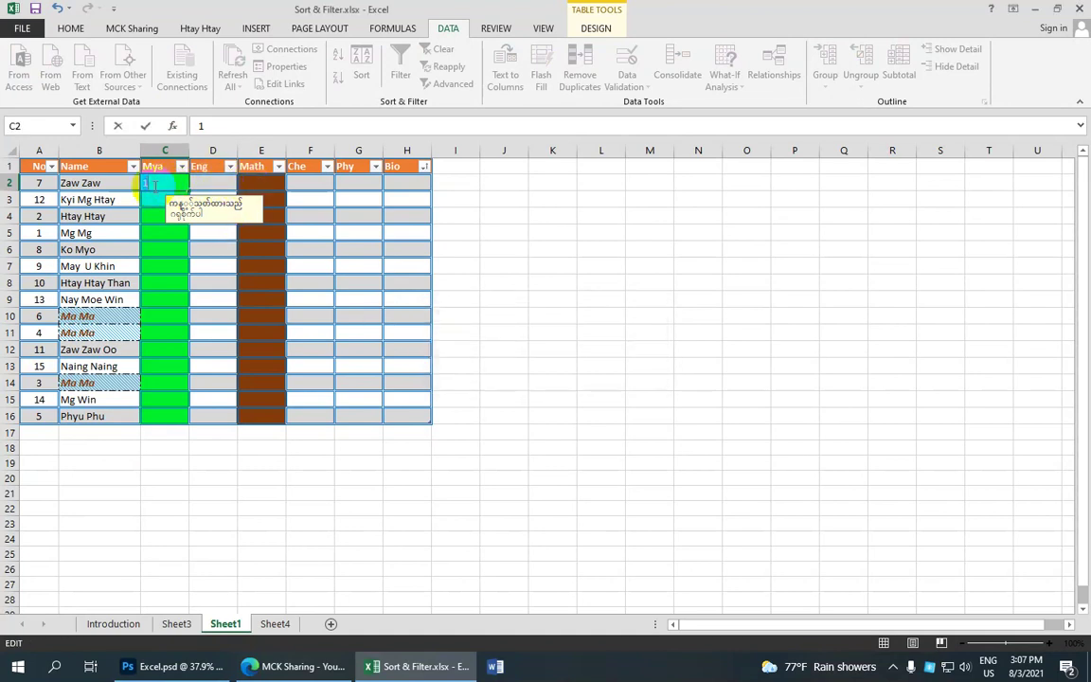
text(60)
key(Return)
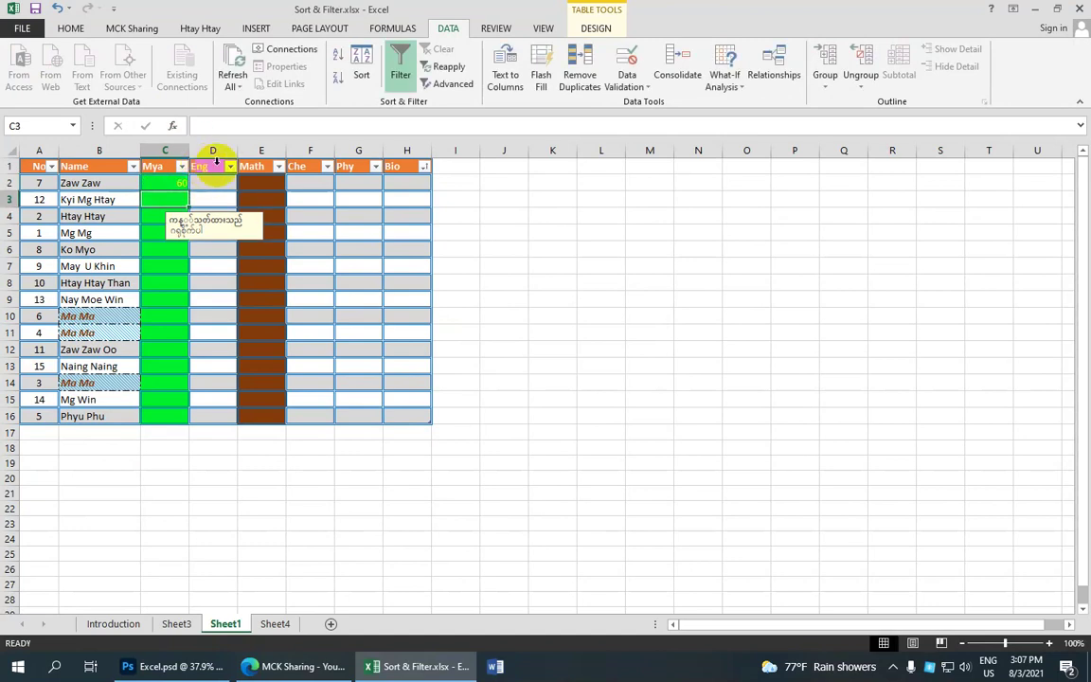
Step: Try 160 in C3, retry after the stop alert, and enter 140
click(175, 197)
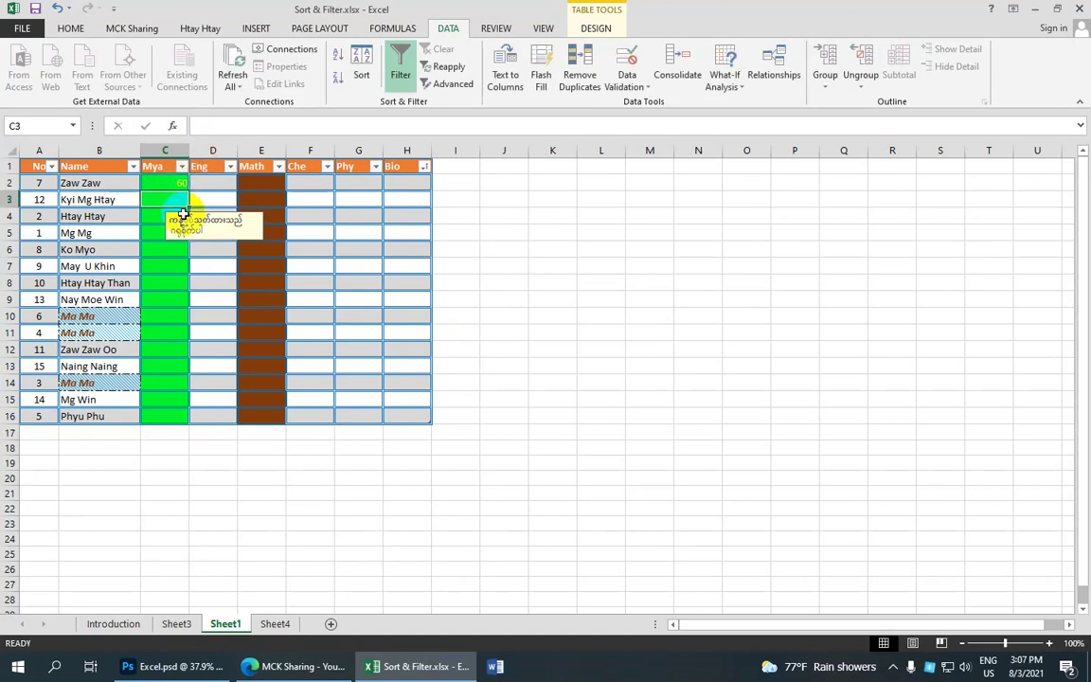
click(179, 196)
text(160)
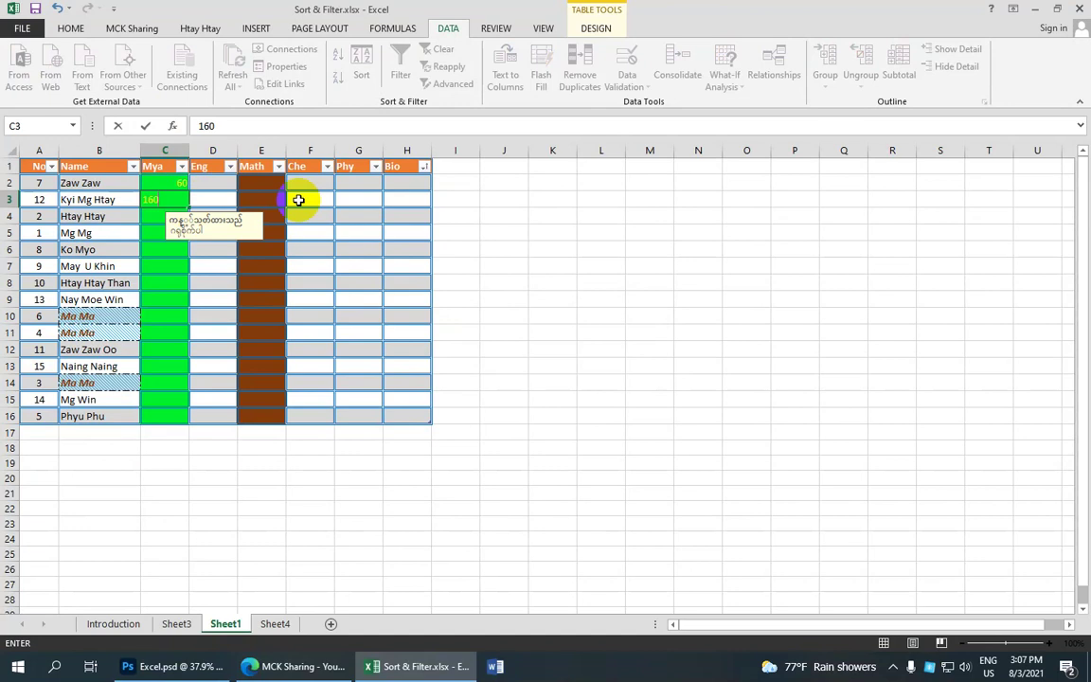
click(298, 200)
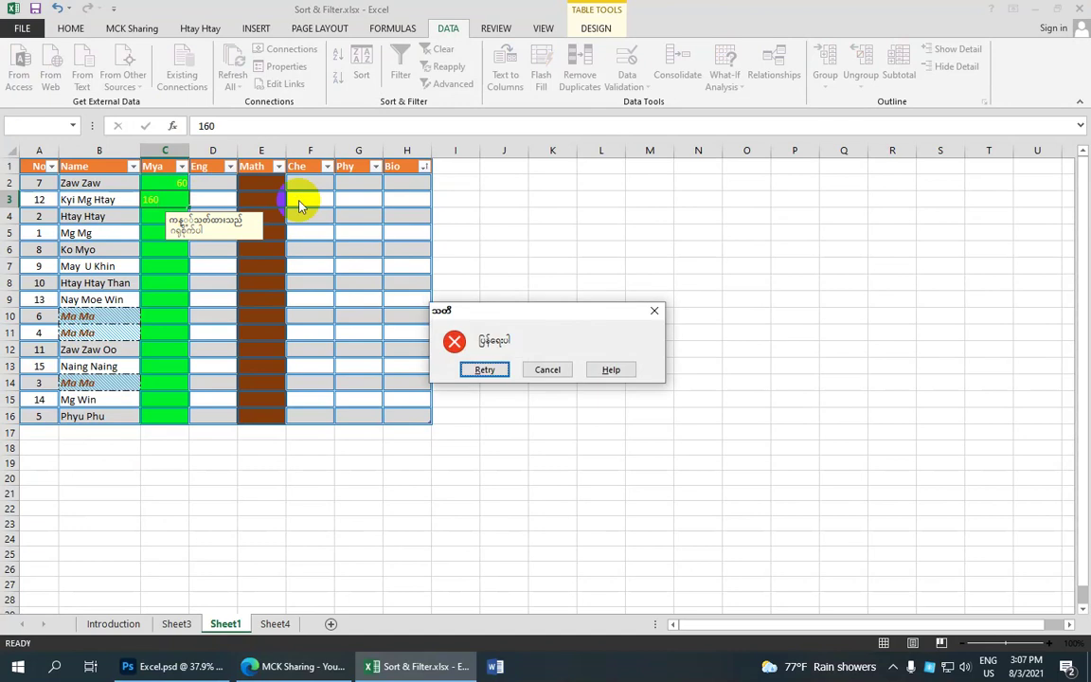
click(483, 369)
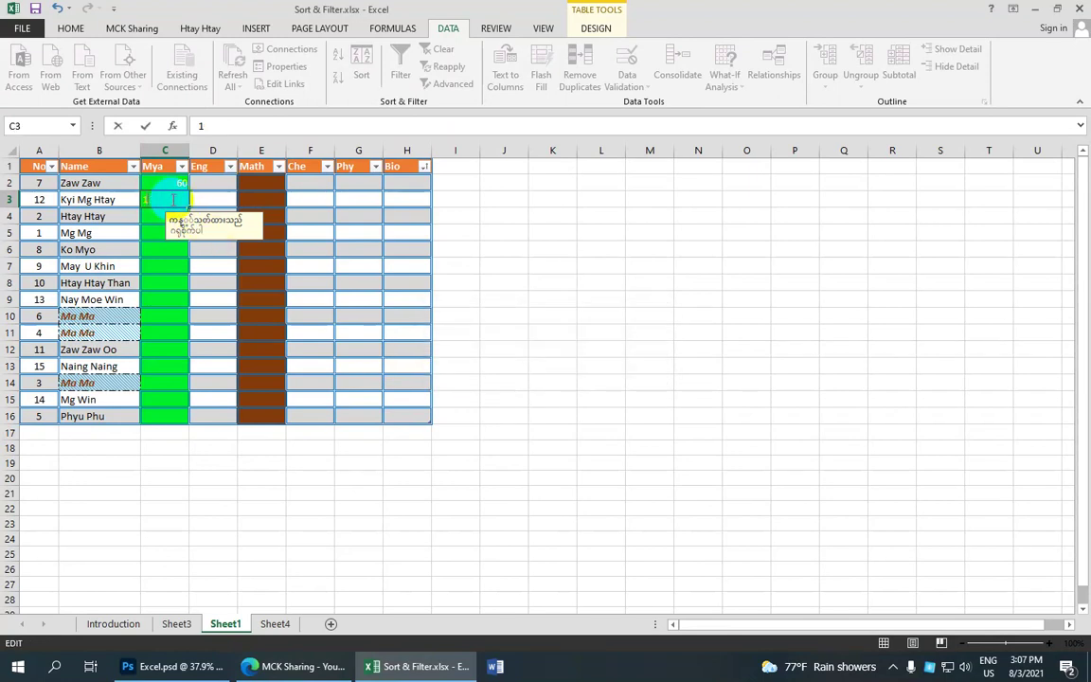
click(164, 199)
text(40)
key(Return)
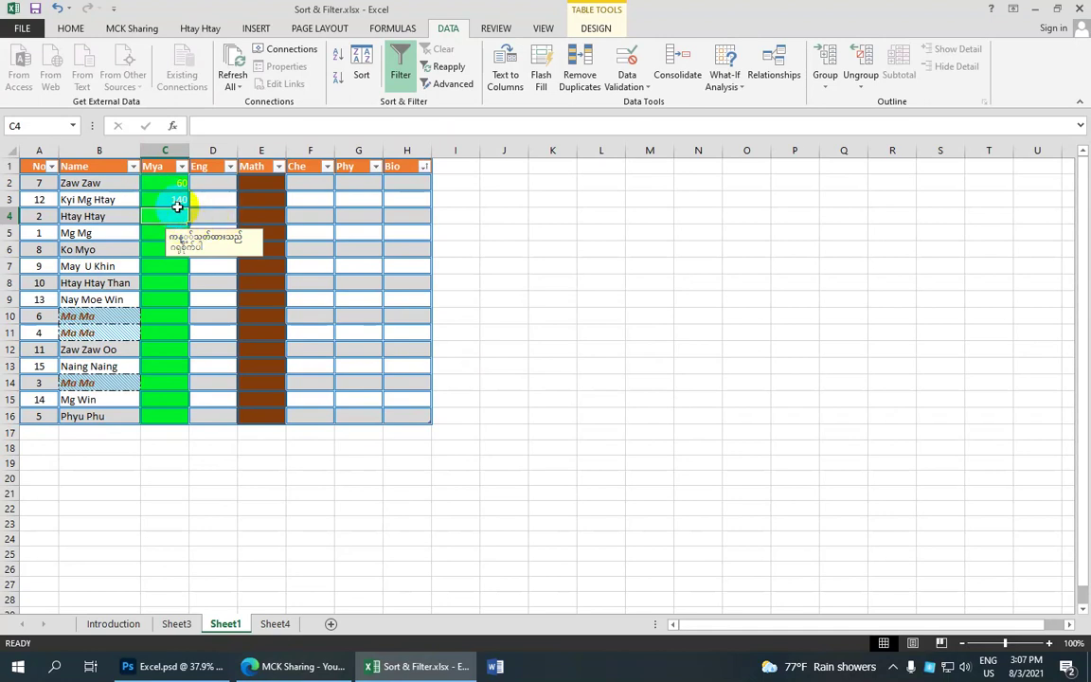
click(186, 203)
click(177, 186)
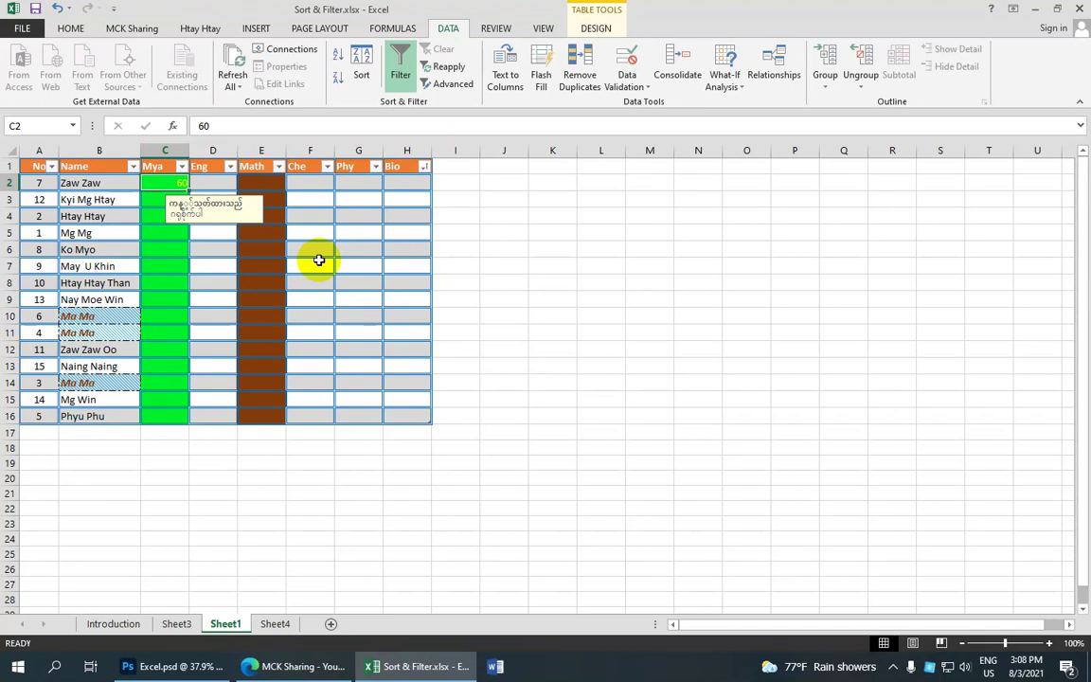
Step: Enter a Che score of 130 in F6 and a Phy score of 140 in G6
click(172, 217)
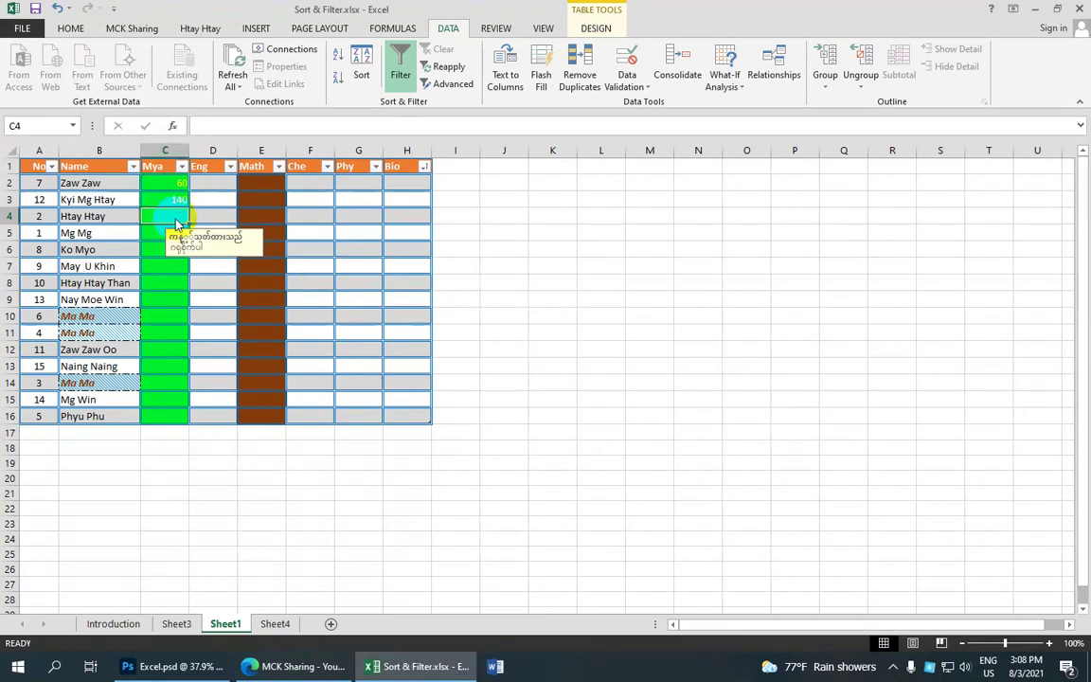
click(331, 251)
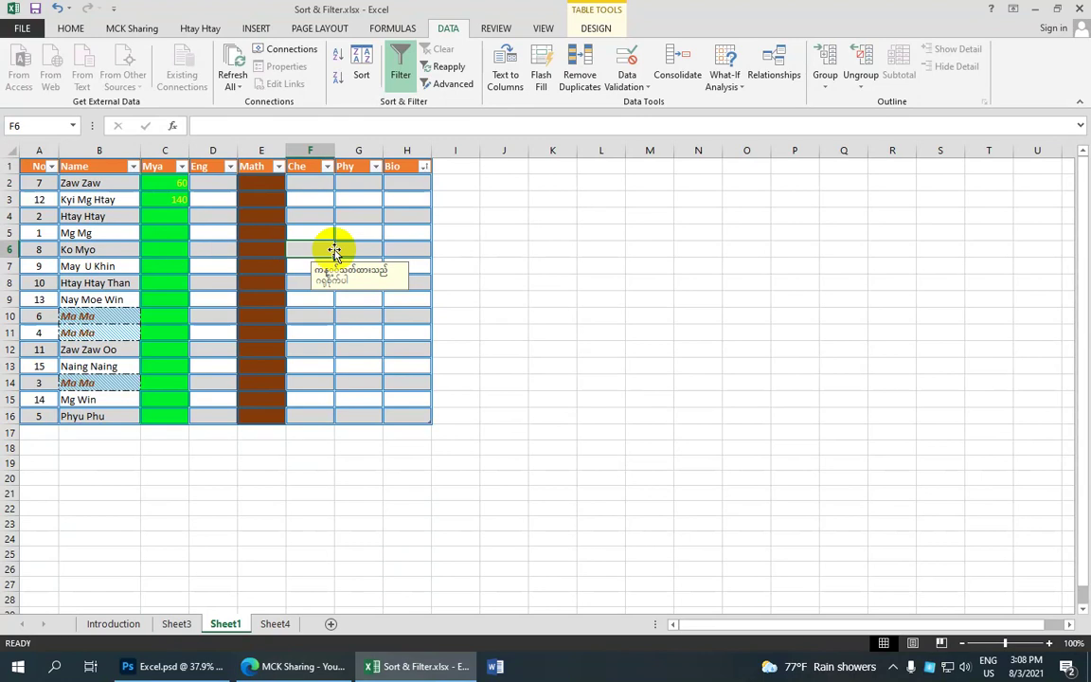
text(130)
key(Return)
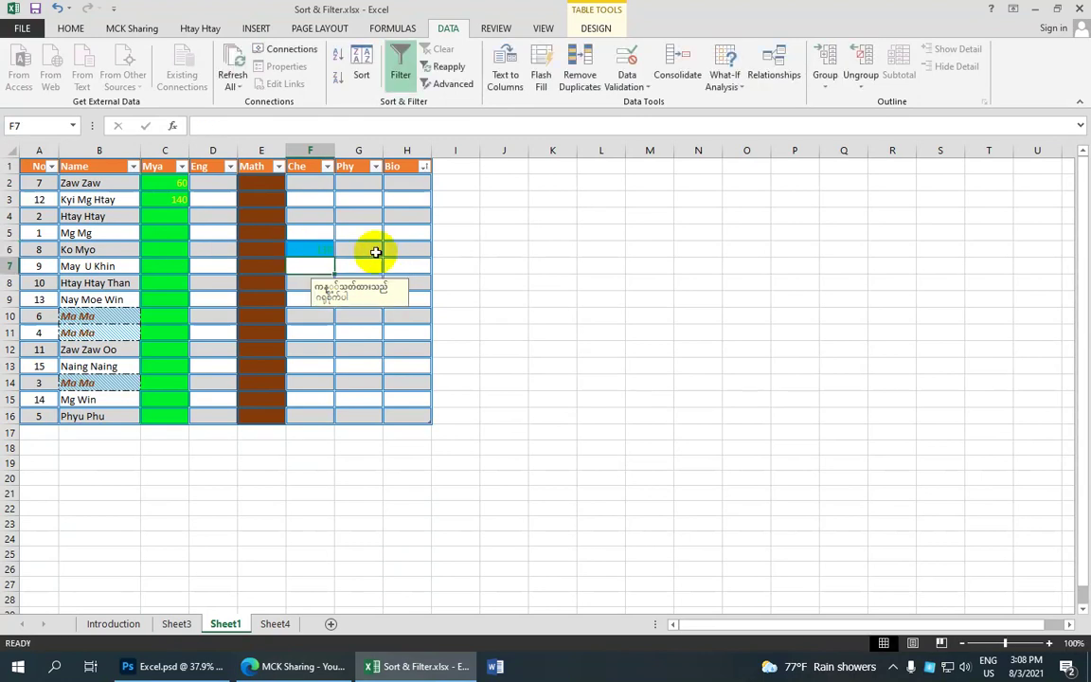
click(366, 252)
text(140)
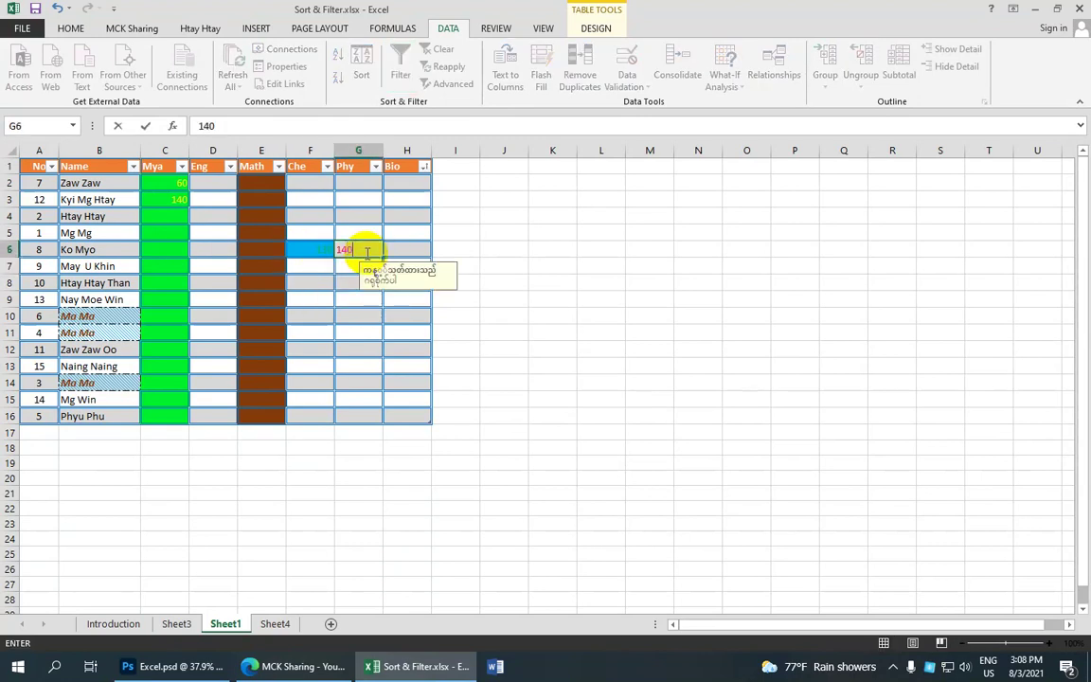
key(Return)
Step: Enter 70 in F8, 80 in H8 and 120 in H10
click(325, 287)
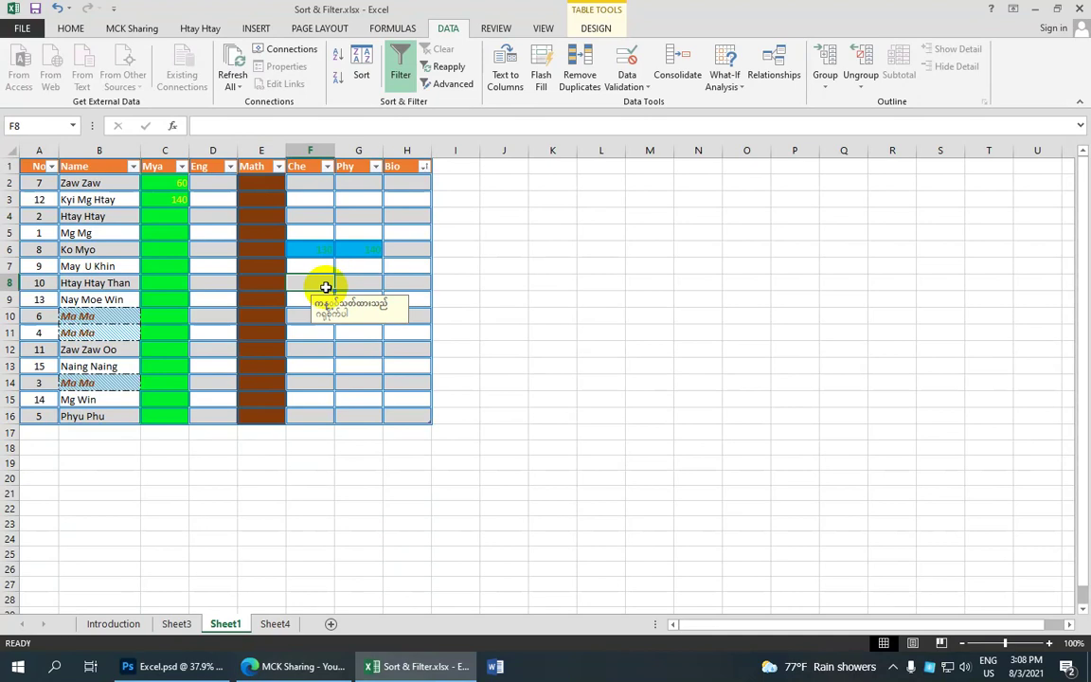
text(70)
key(Return)
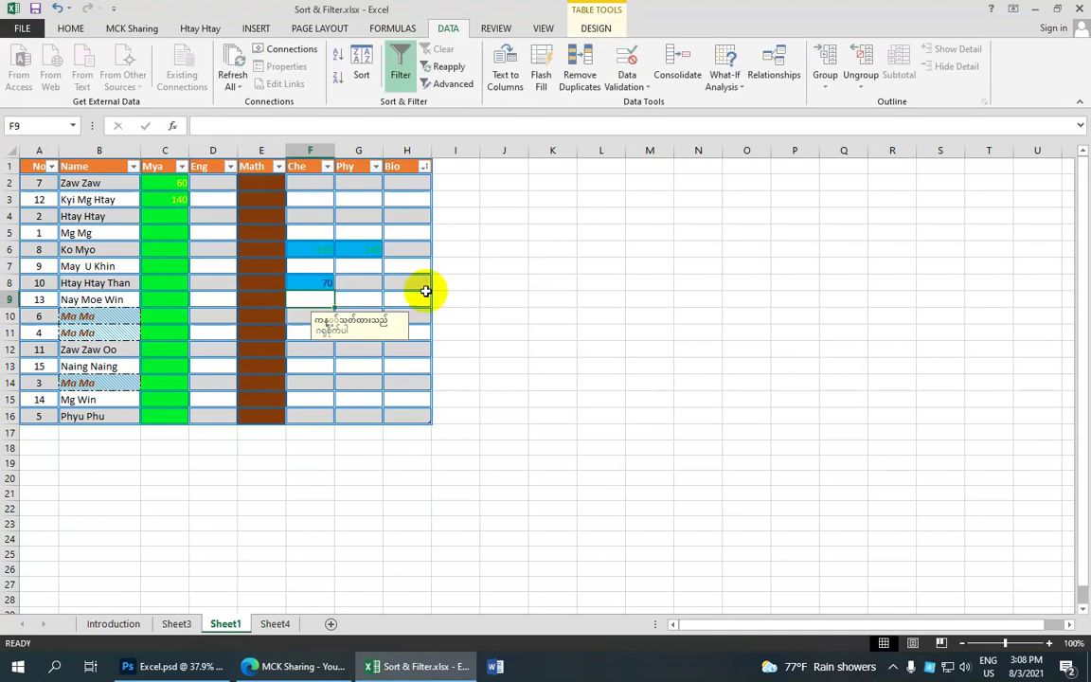
click(407, 290)
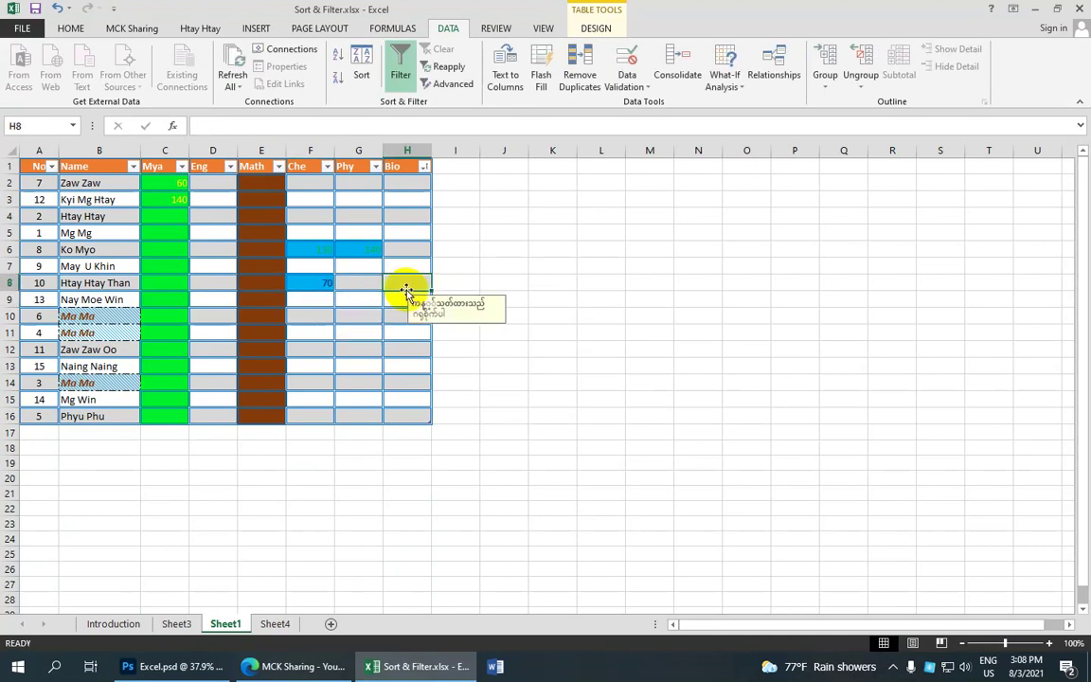
text(80)
key(Return)
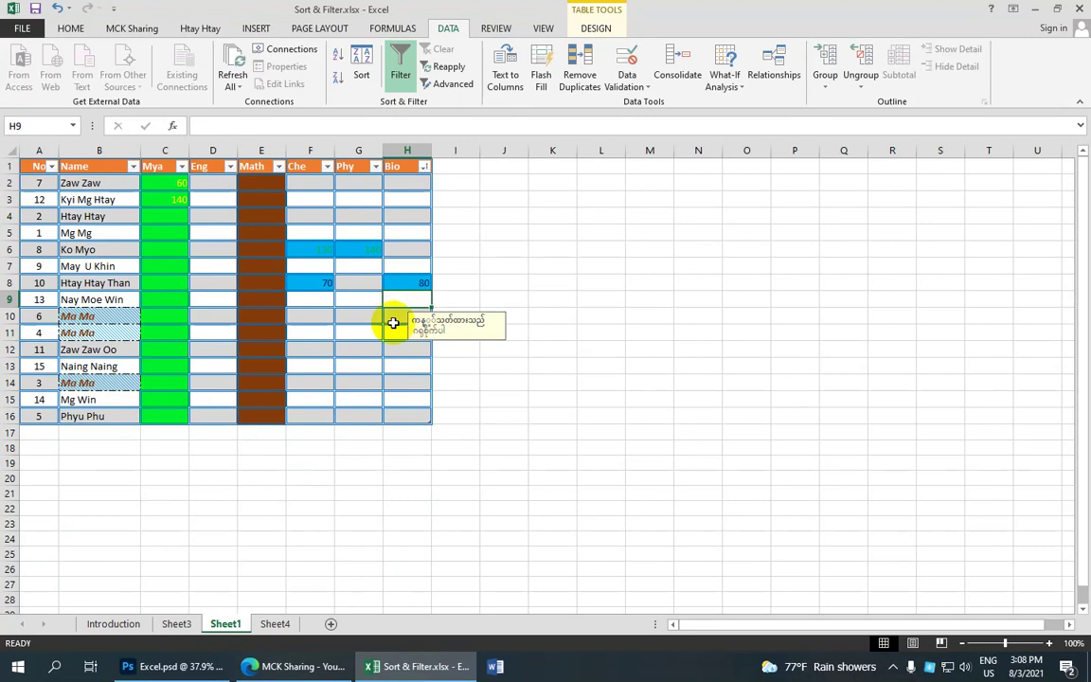
click(392, 322)
text(120)
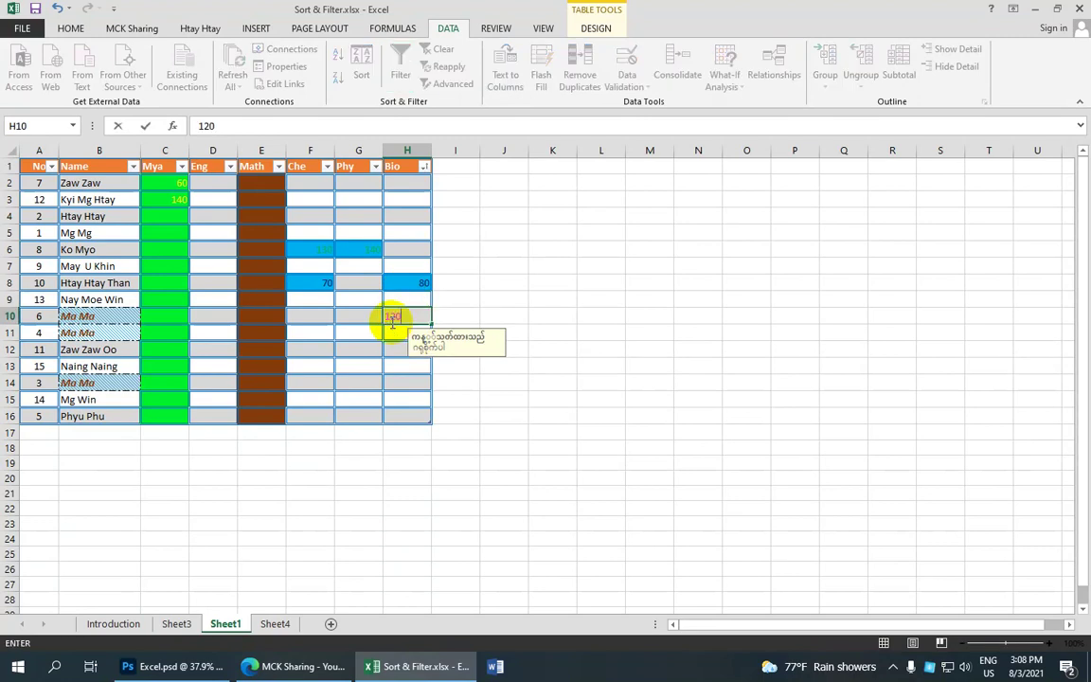
key(Return)
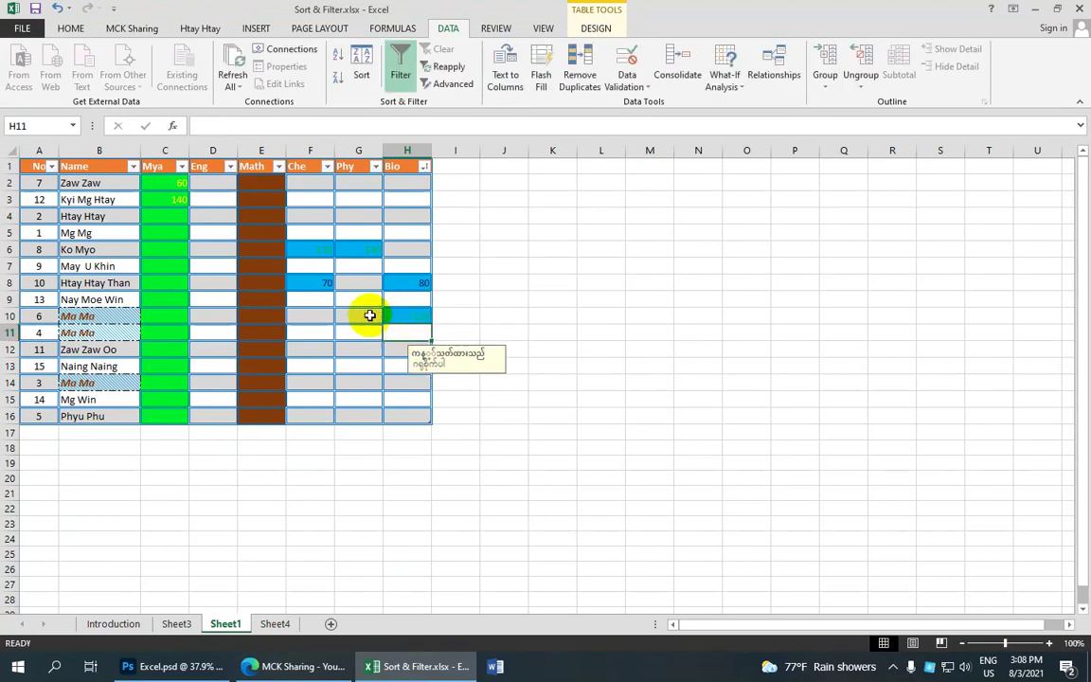
Step: Try 151 in G10, retry after the stop alert, and enter 149
click(368, 314)
text(151)
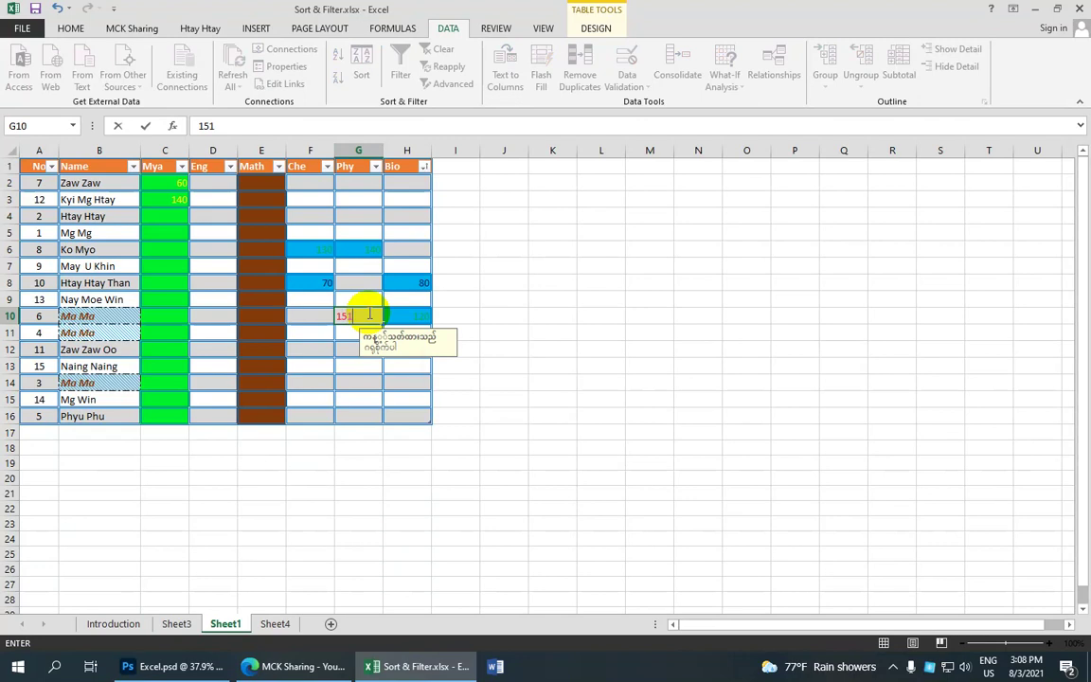
key(Return)
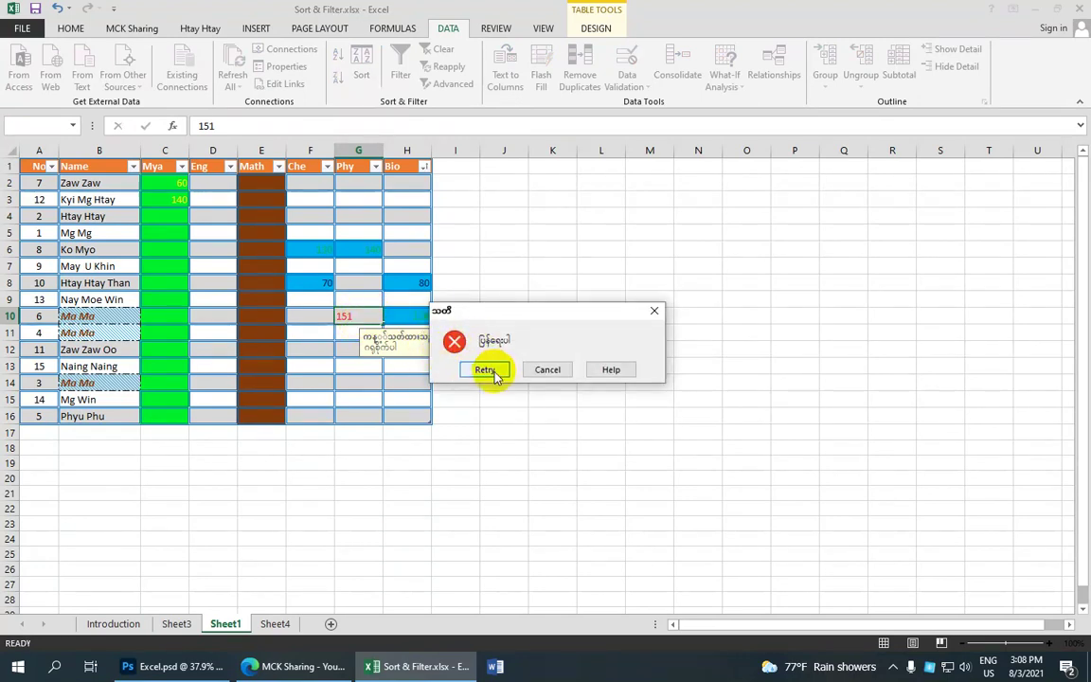
click(487, 370)
click(710, 130)
text(149)
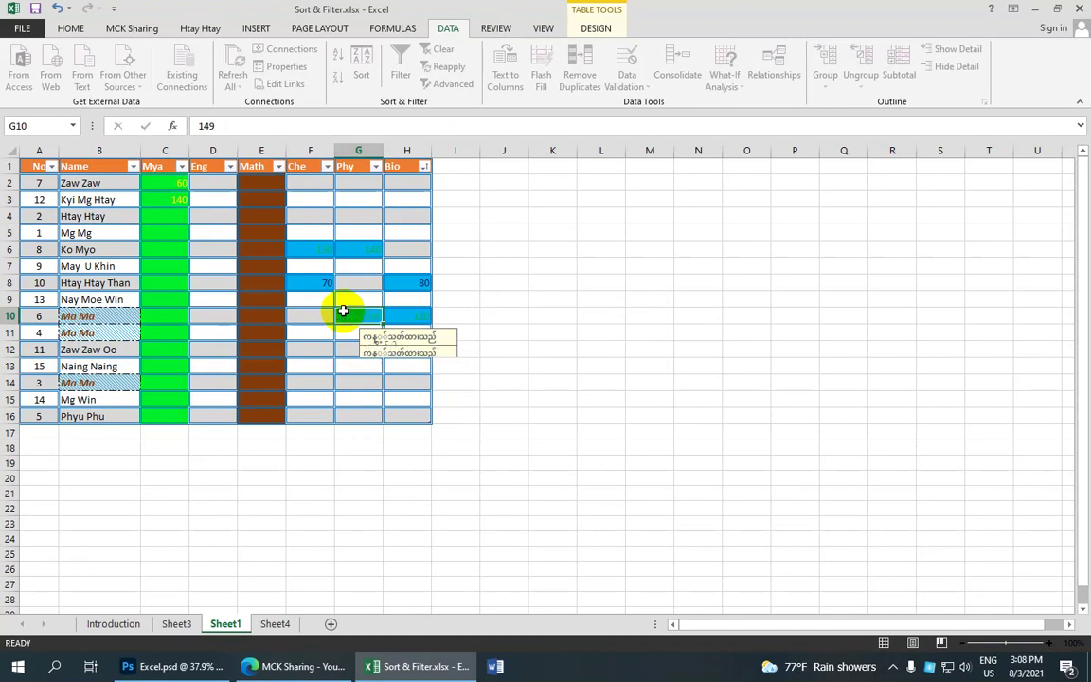
key(Return)
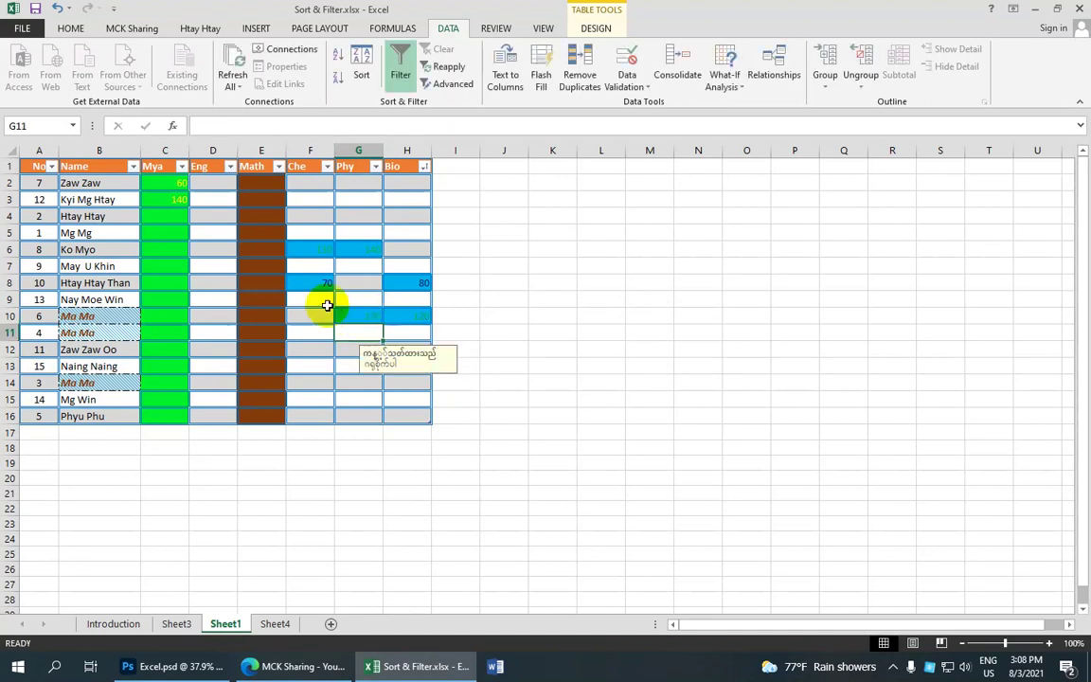
key(Up)
key(Up)
key(Up)
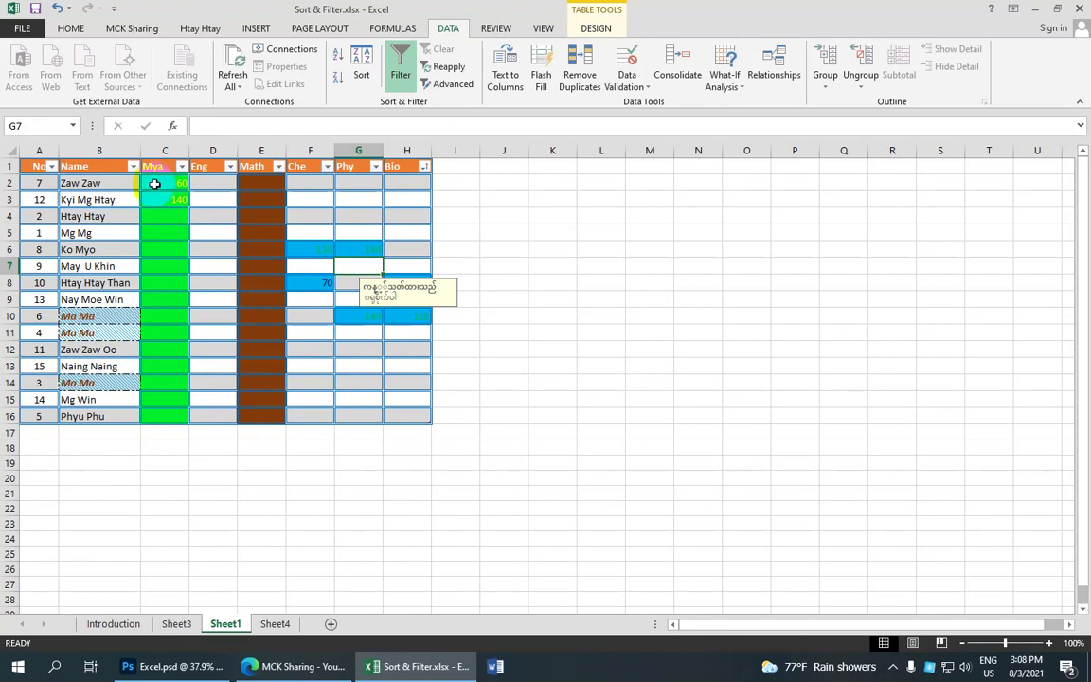
Step: Clear all data validation rules from the score cells C2:H16
mouse_move(154, 184)
mouse_down()
mouse_move(408, 360)
mouse_move(424, 416)
mouse_up()
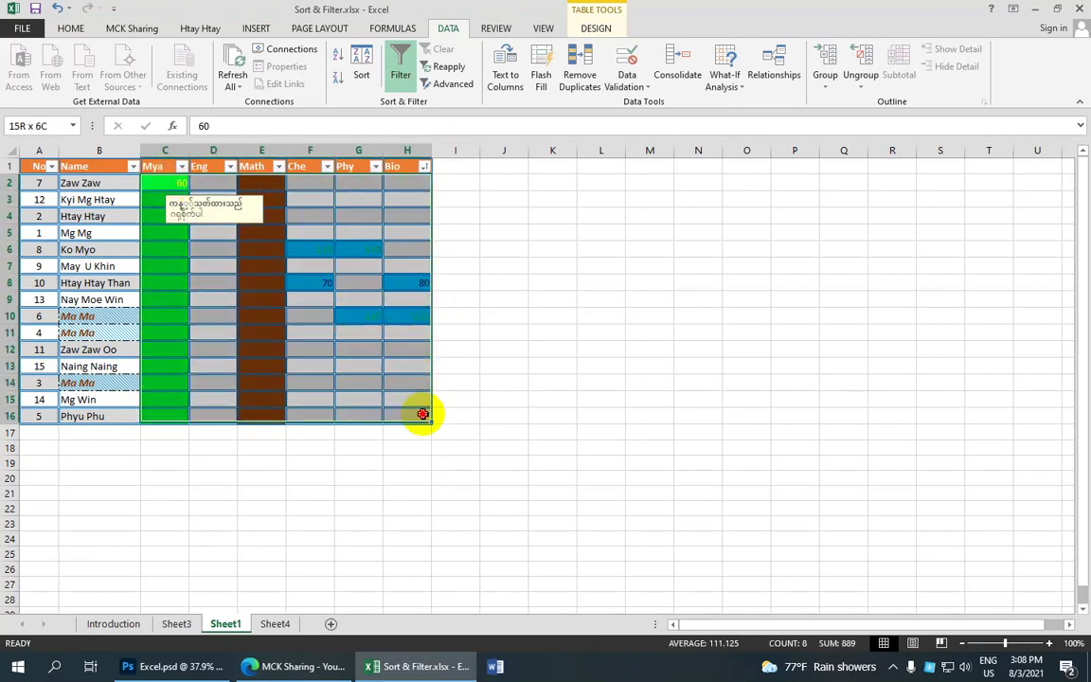
click(635, 90)
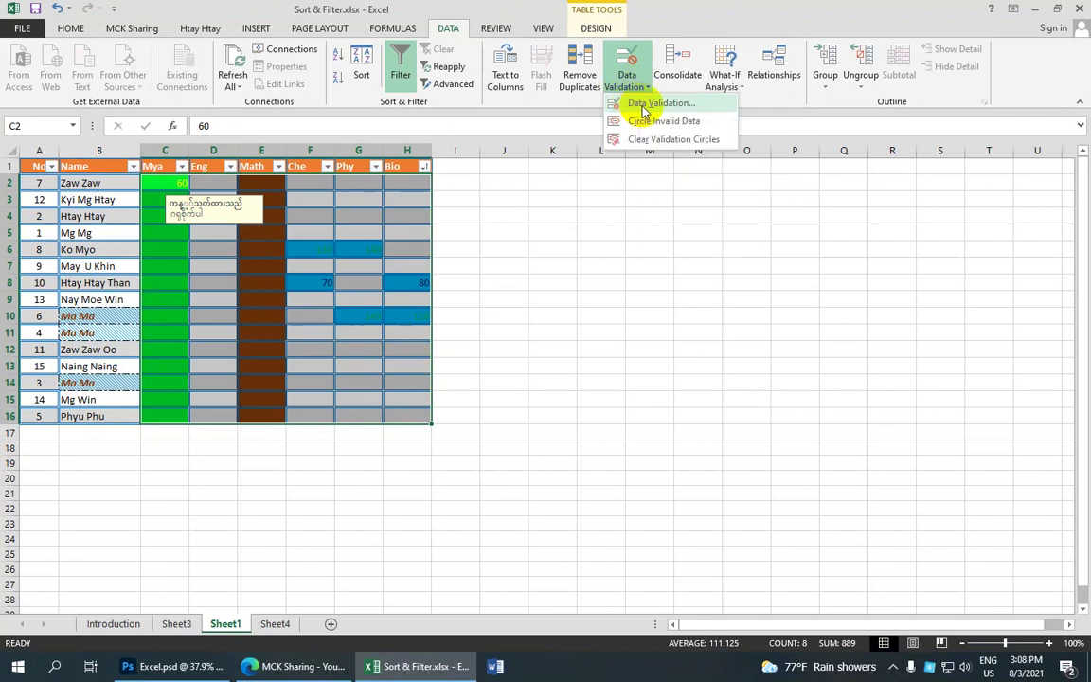
click(644, 104)
click(466, 424)
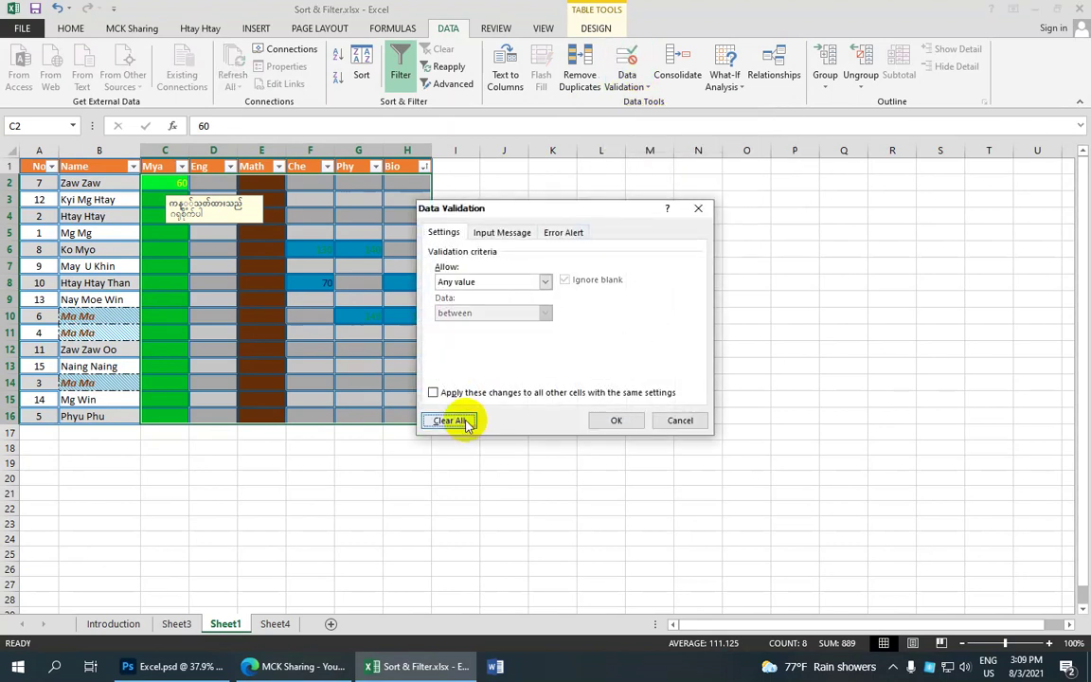
click(603, 419)
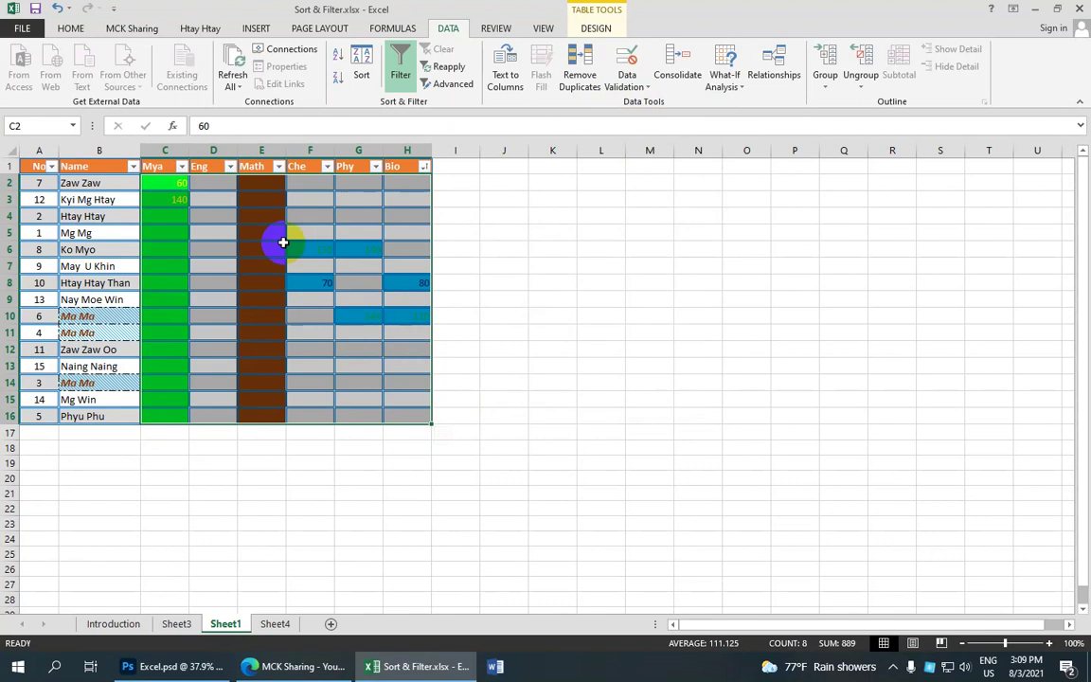
Step: Enter unrestricted scores: 16 in G13, 200 in H15, 3 in H13, and a score in H12
click(171, 199)
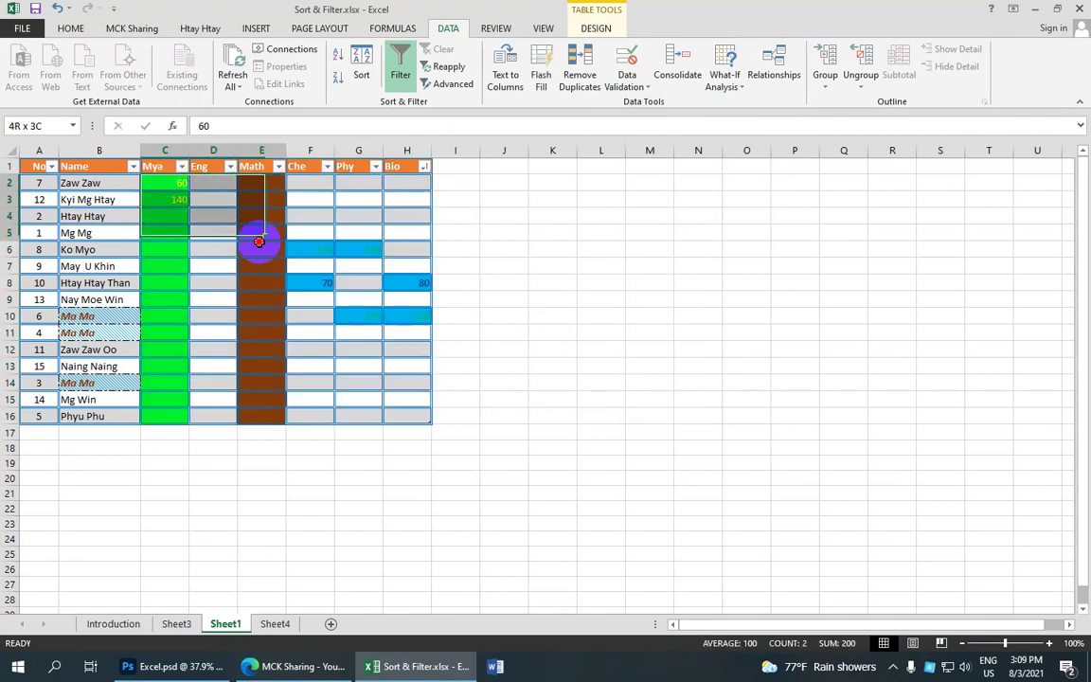
drag(173, 178, 406, 406)
click(380, 366)
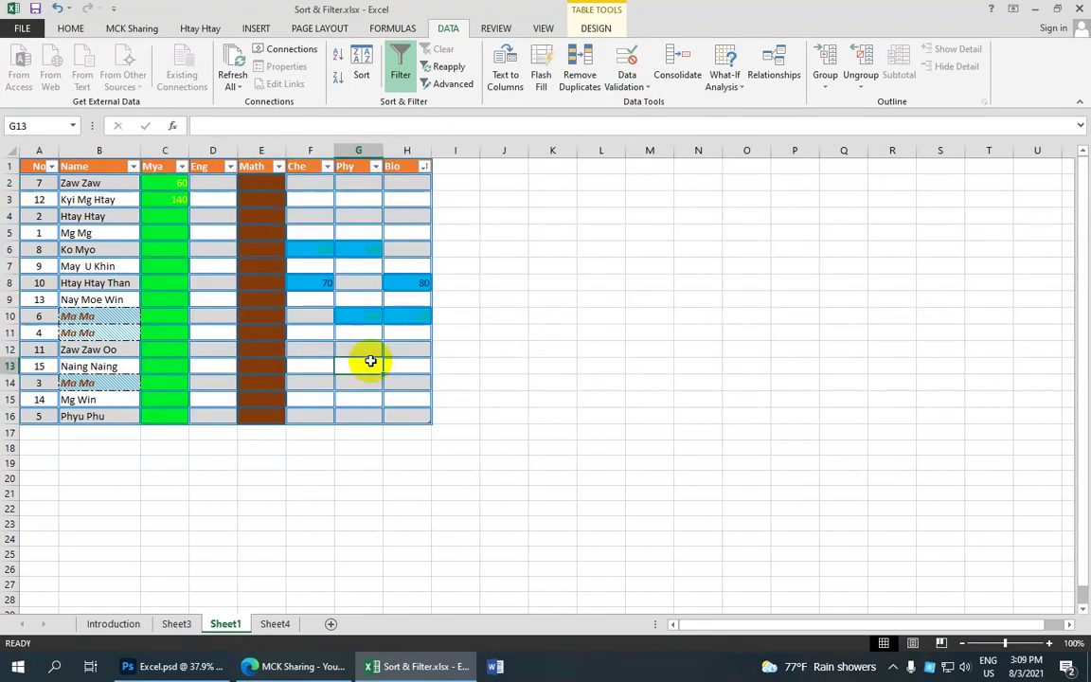
text(16)
key(Return)
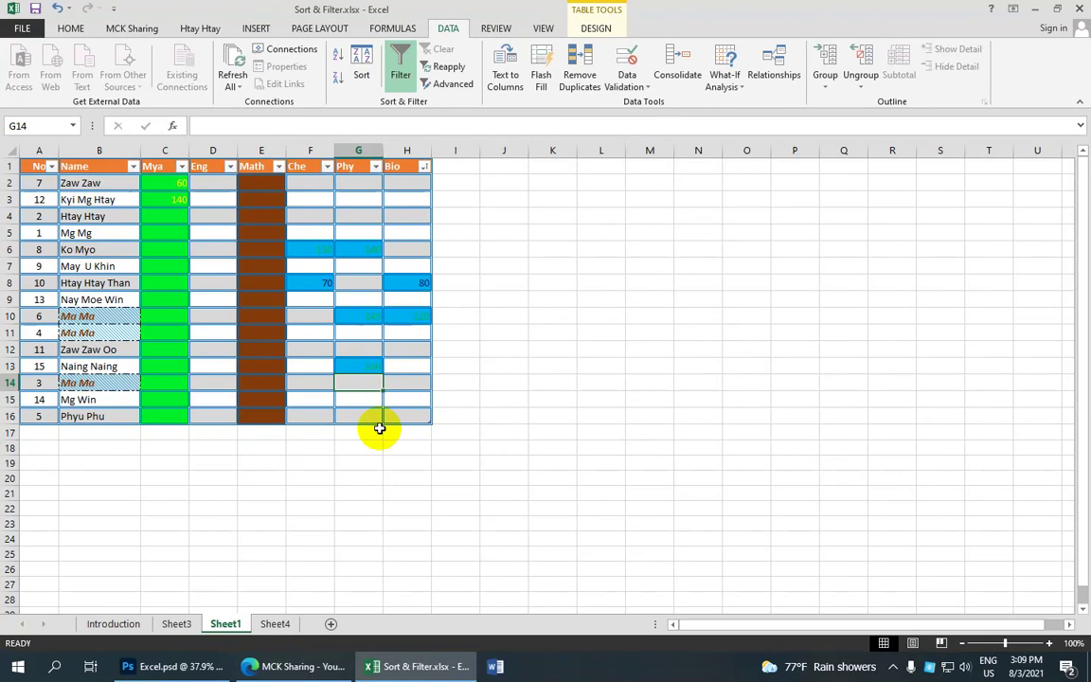
click(389, 399)
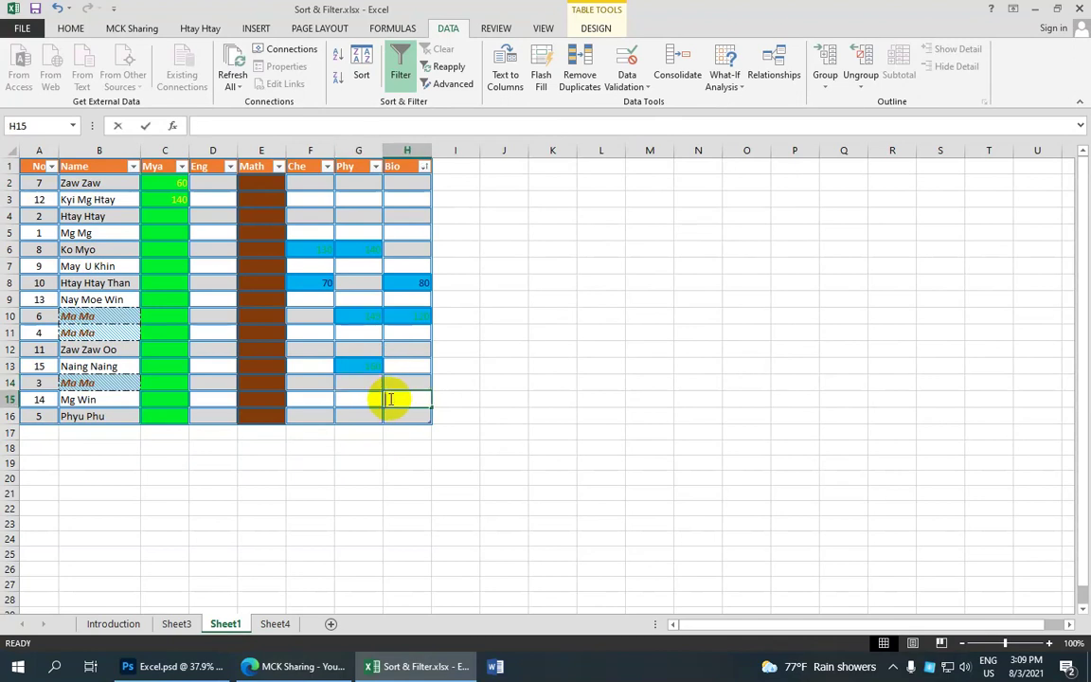
text(20)
key(Return)
click(408, 364)
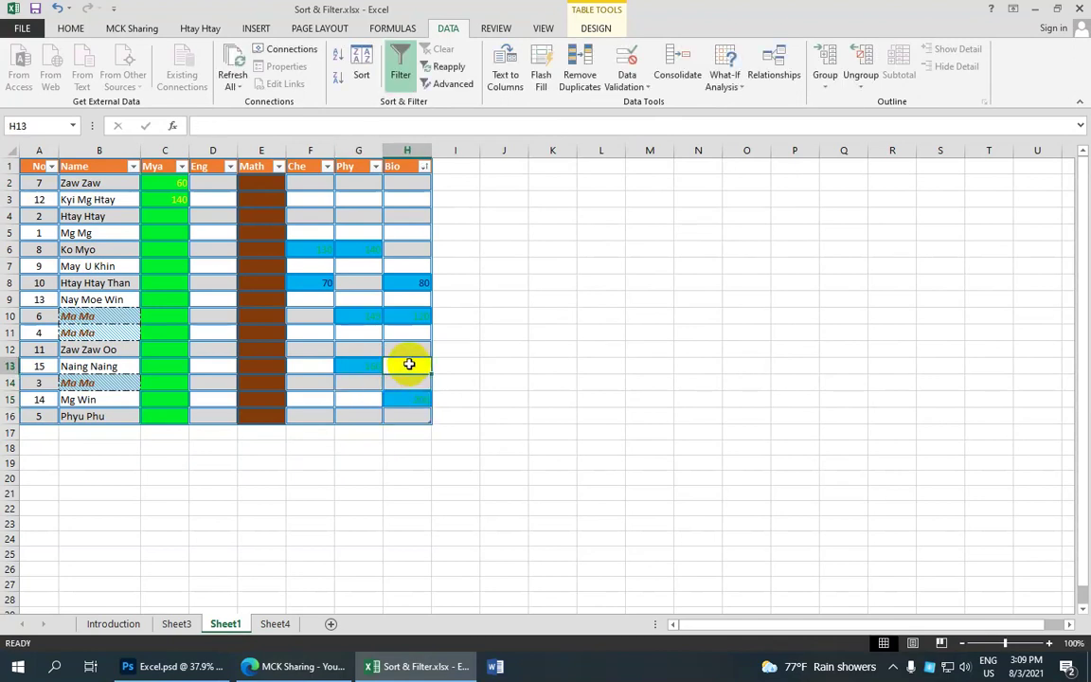
text(3)
key(Up)
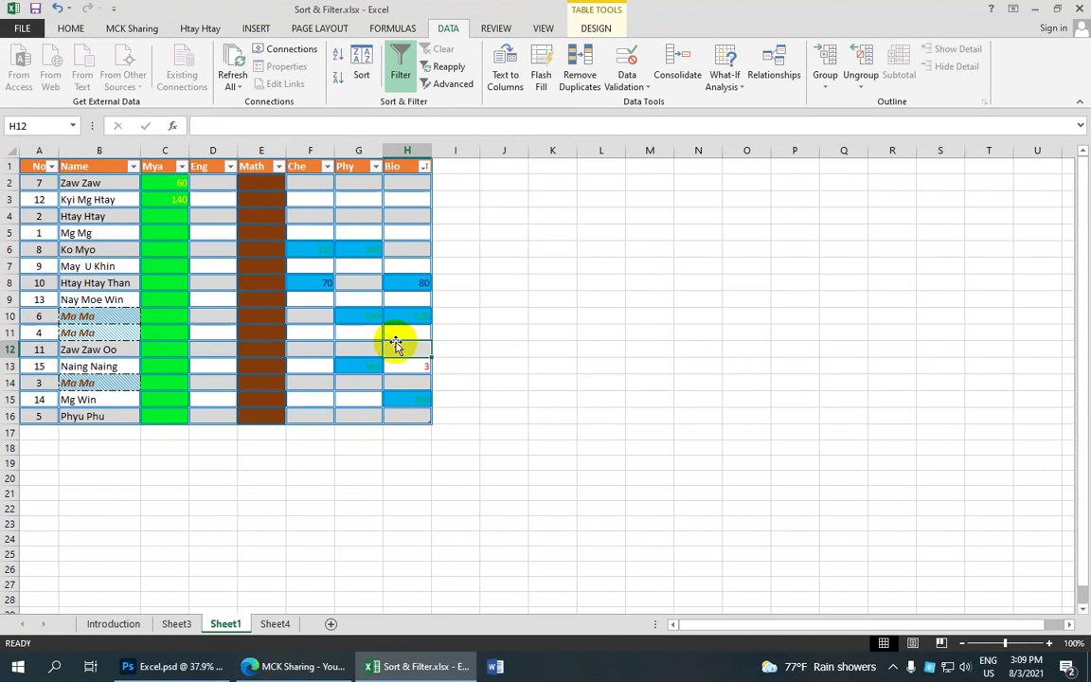
text(300)
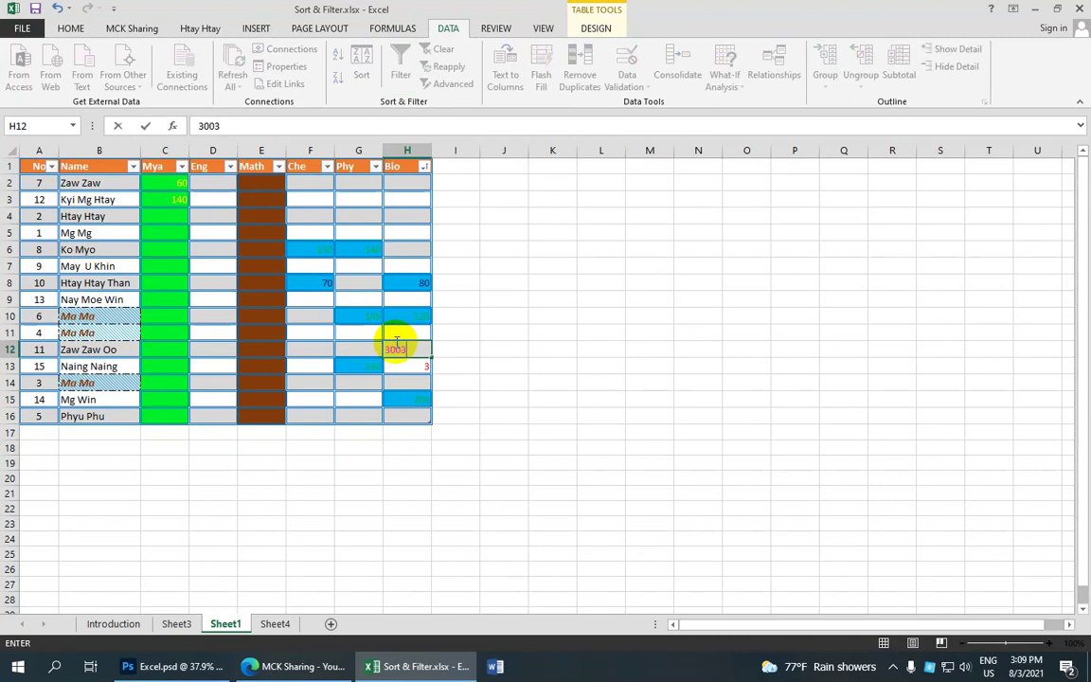
key(Return)
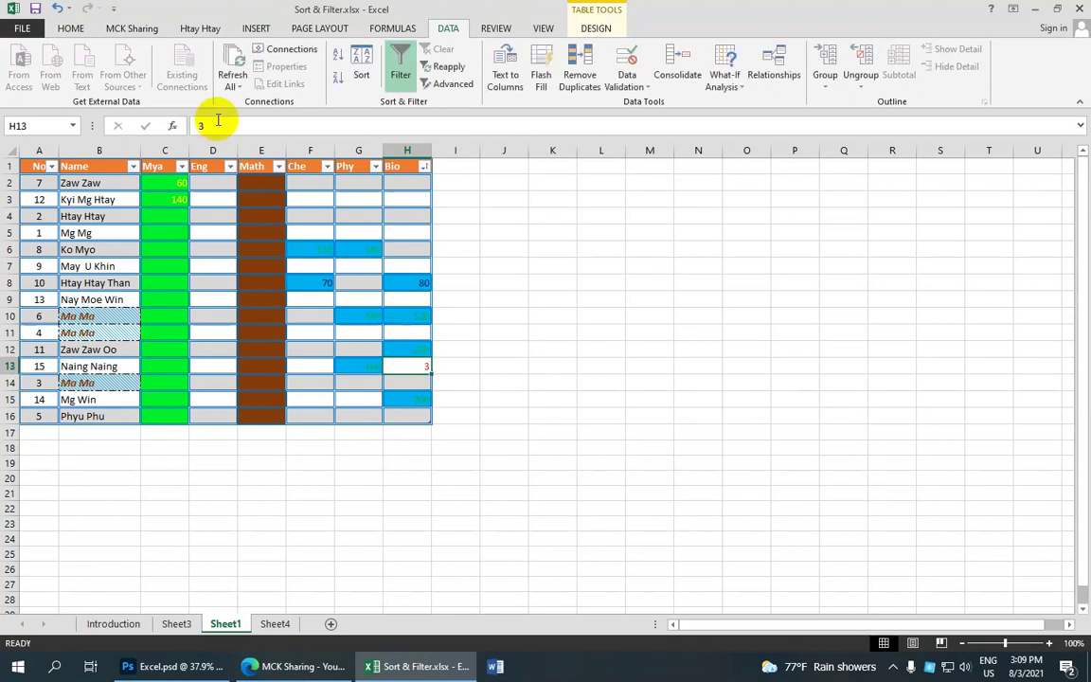
Step: Minimize the Excel workbook and refresh the Windows desktop once
click(1033, 13)
right_click(567, 159)
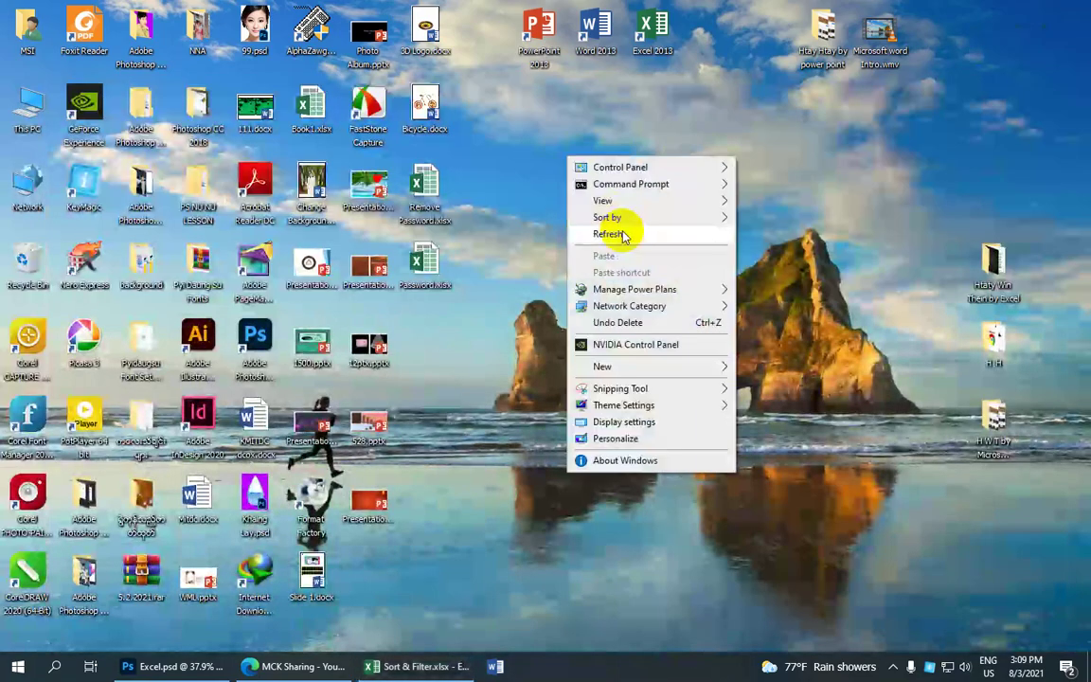
click(624, 237)
Step: Refresh the desktop repeatedly from its right-click menu
right_click(589, 192)
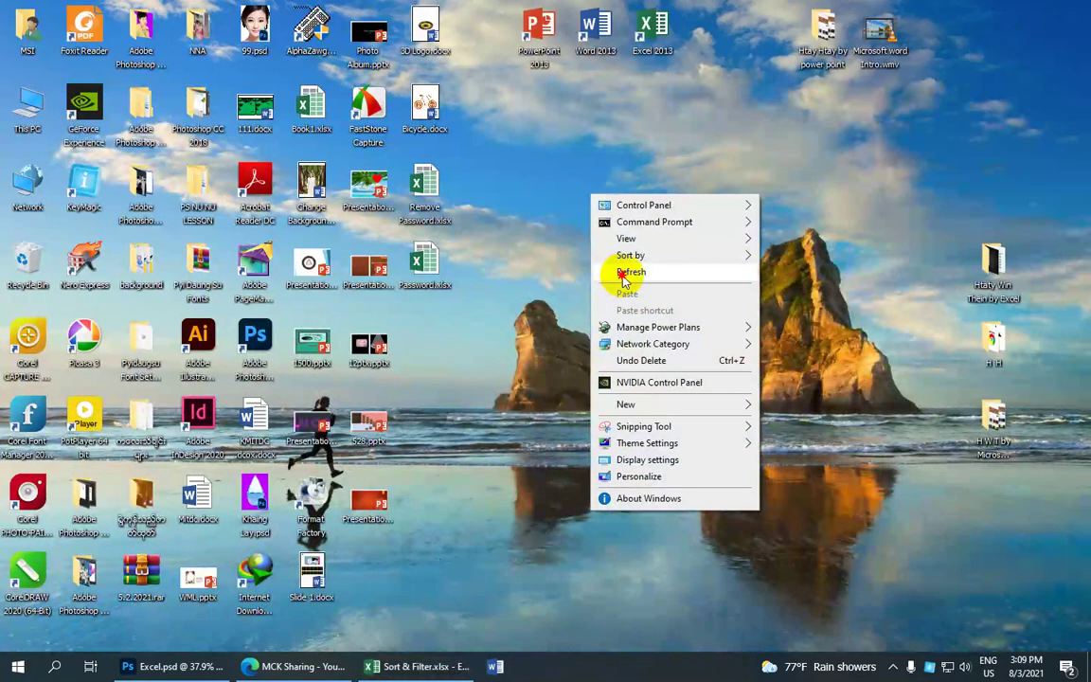
click(623, 275)
right_click(548, 212)
click(584, 283)
right_click(542, 217)
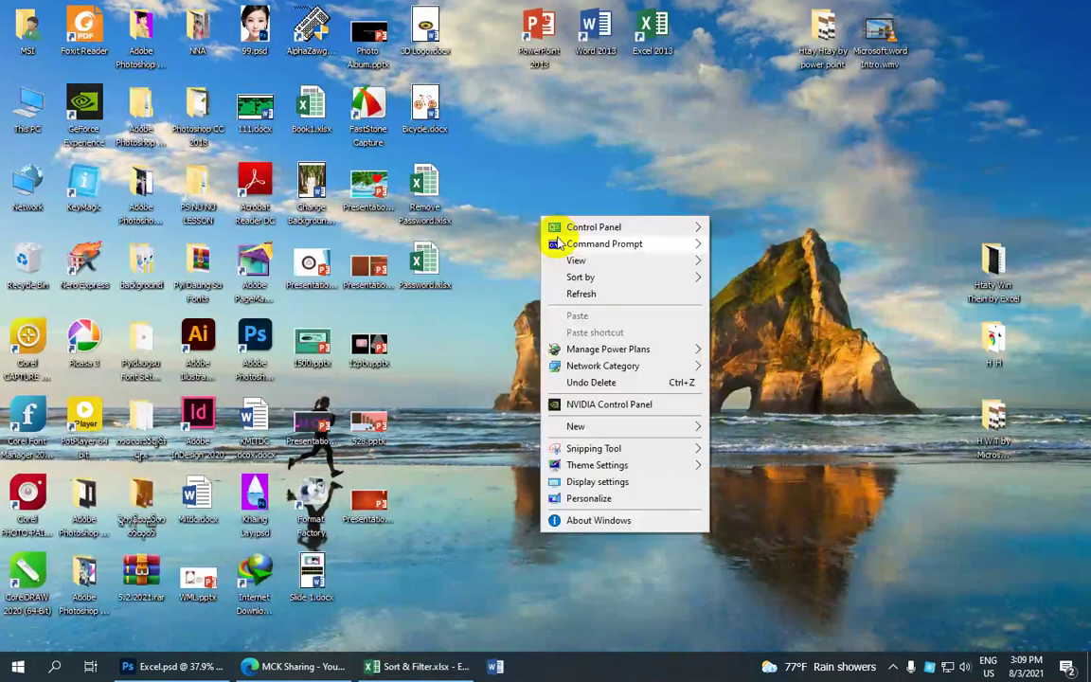